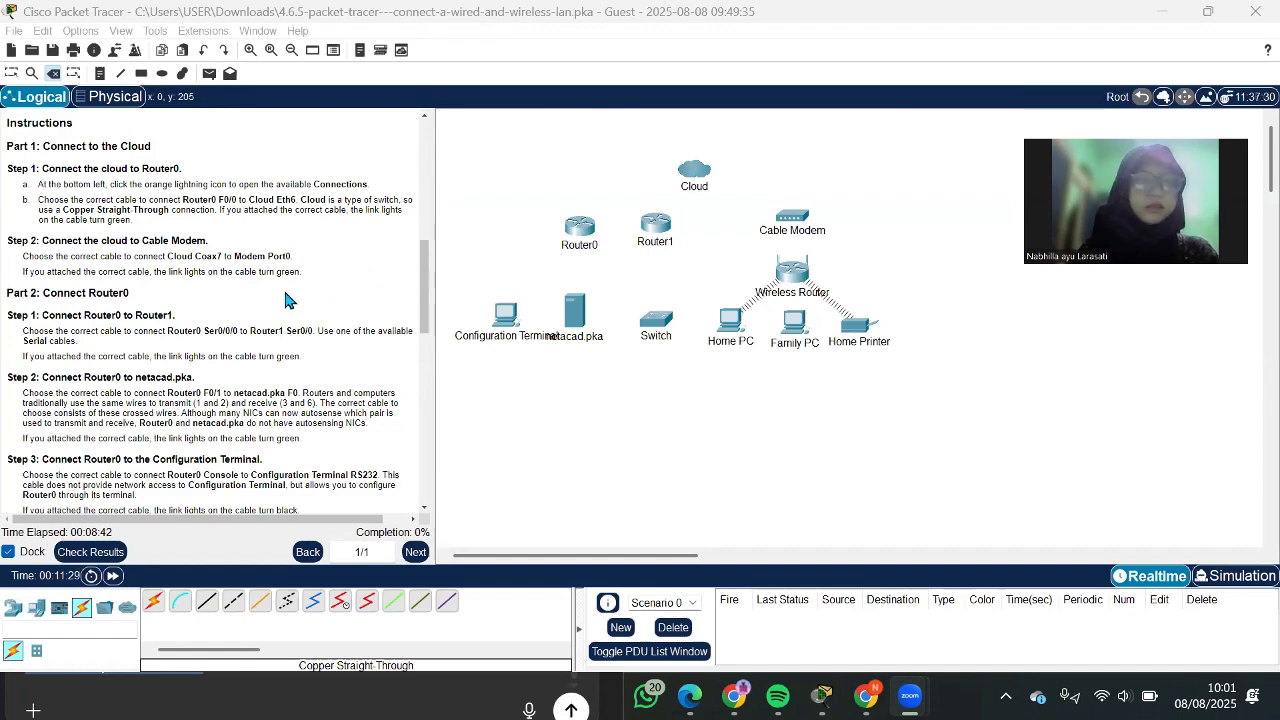
- Connect Router0 FastEthernet0/0 to the Cloud's Ethernet6 port with a Copper Straight-Through cable
{"action": "scroll", "coordinate": [284, 290], "scroll_direction": "down", "scroll_amount": 1}
{"action": "scroll", "coordinate": [285, 300], "scroll_direction": "up", "scroll_amount": 3}
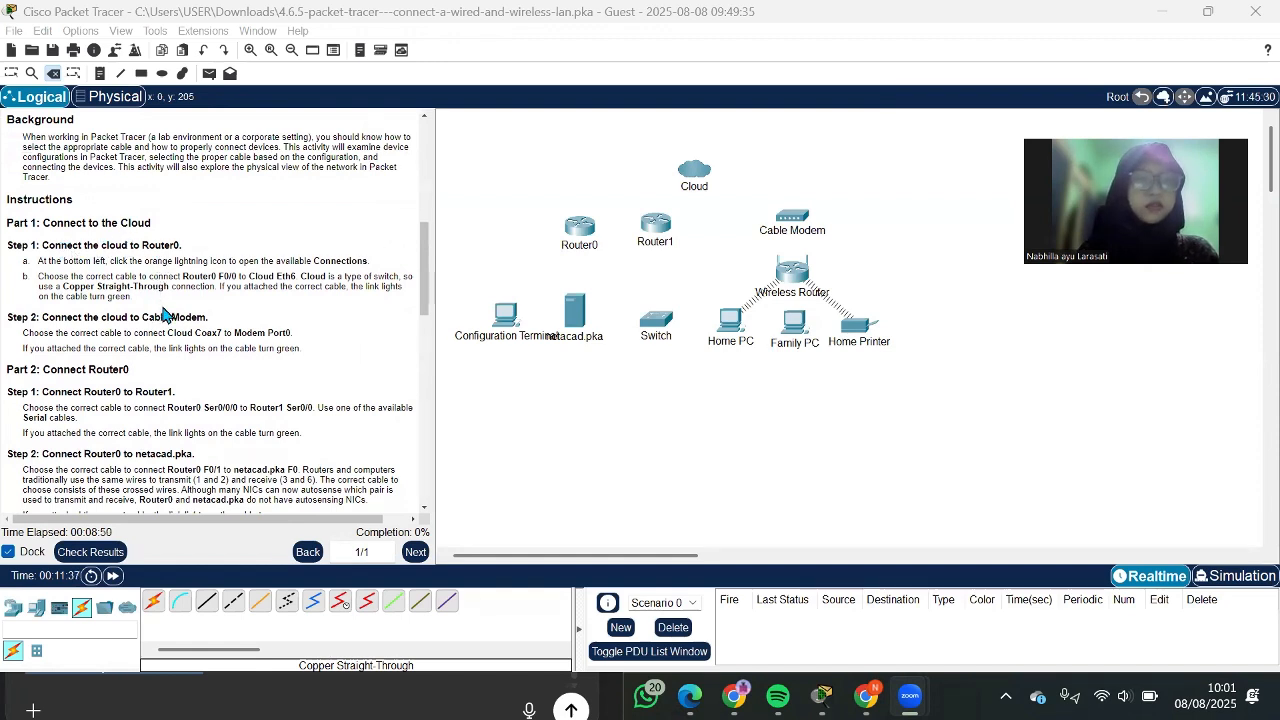
{"action": "left_click", "coordinate": [207, 601]}
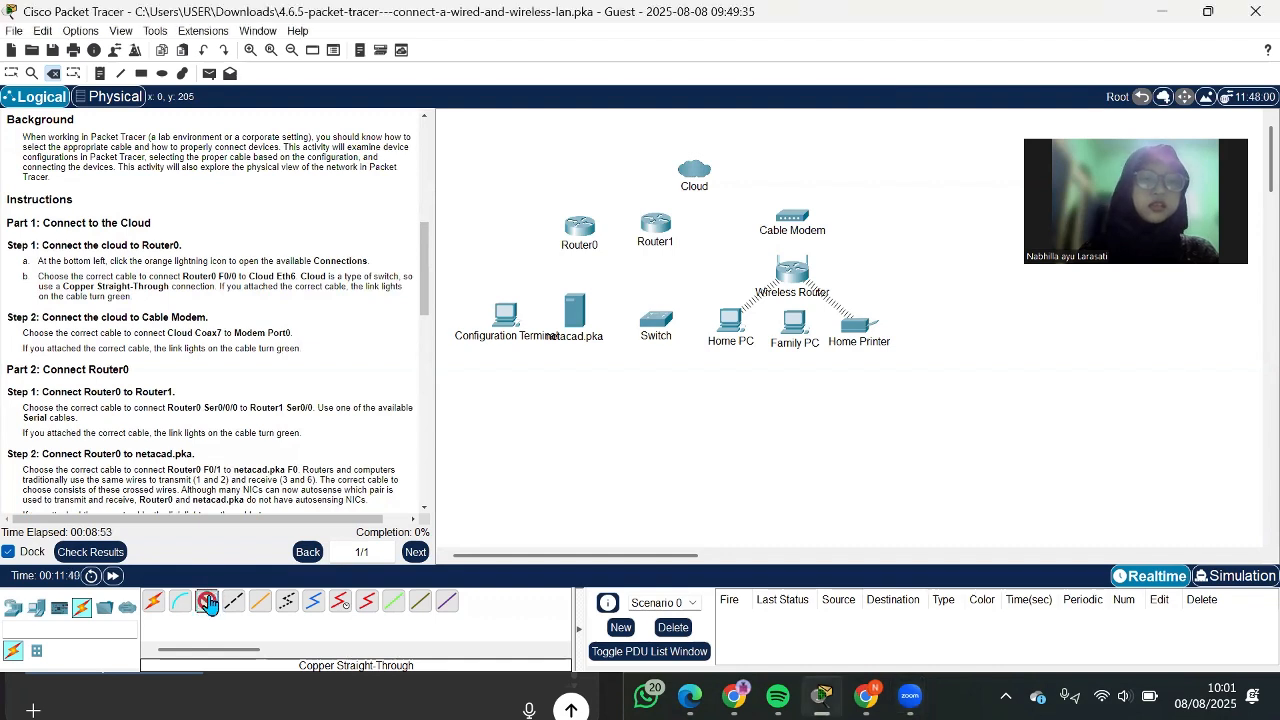
{"action": "left_click", "coordinate": [582, 228]}
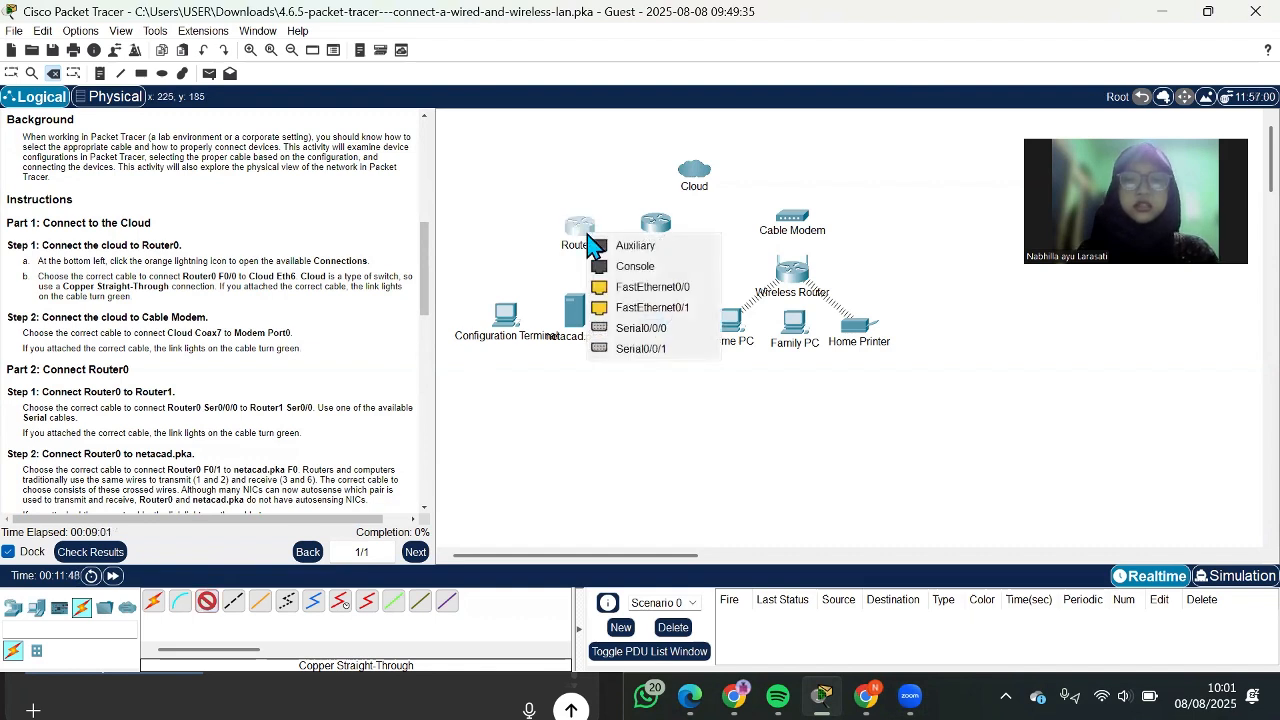
{"action": "left_click", "coordinate": [655, 287]}
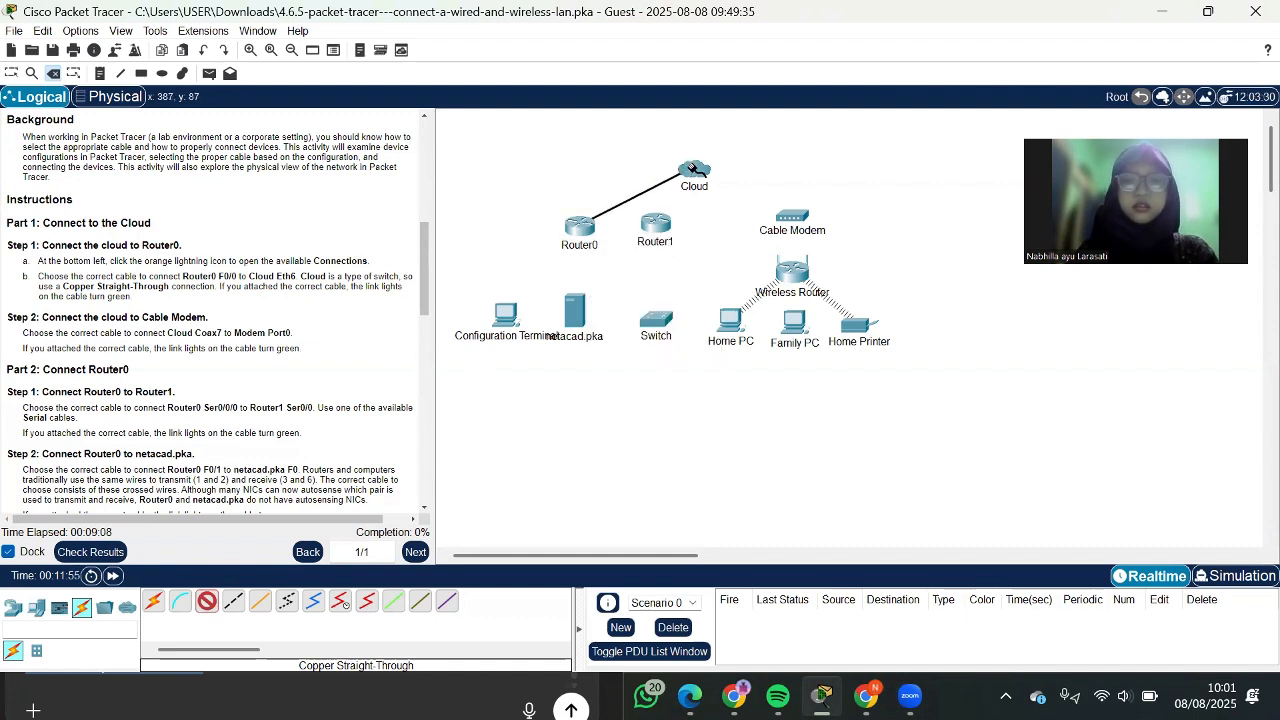
{"action": "left_click", "coordinate": [692, 168]}
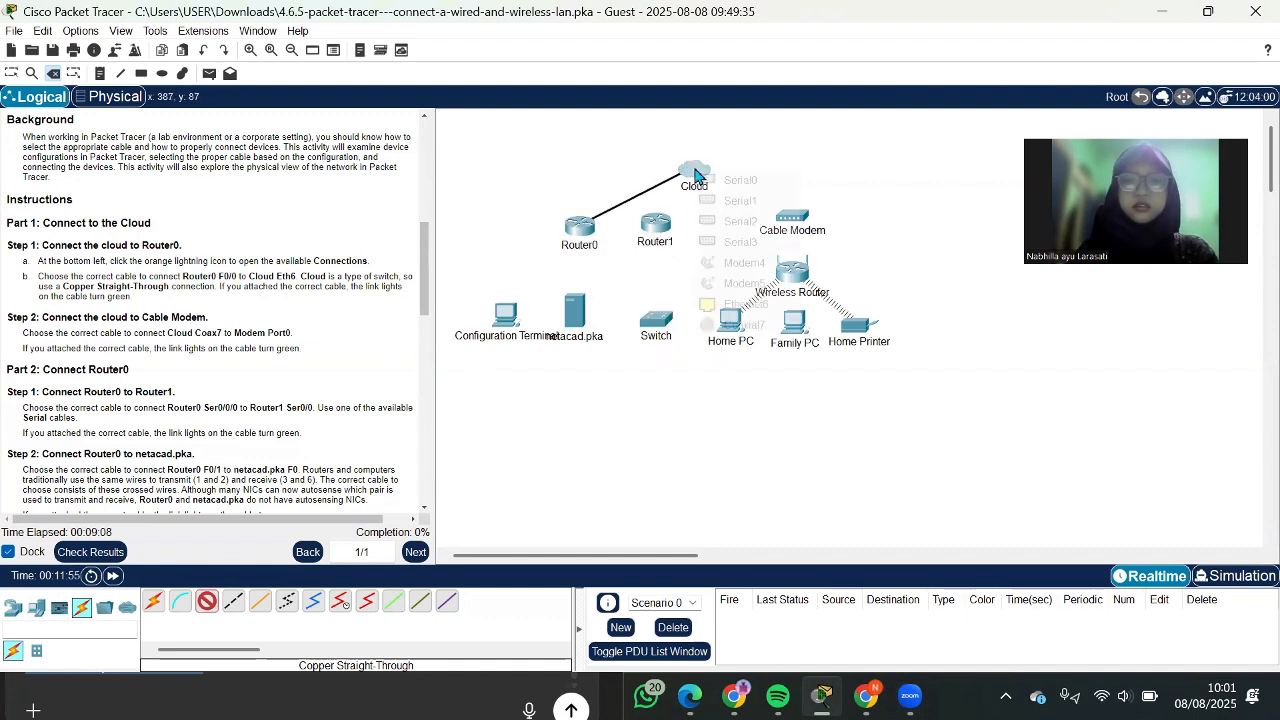
{"action": "left_click", "coordinate": [716, 305]}
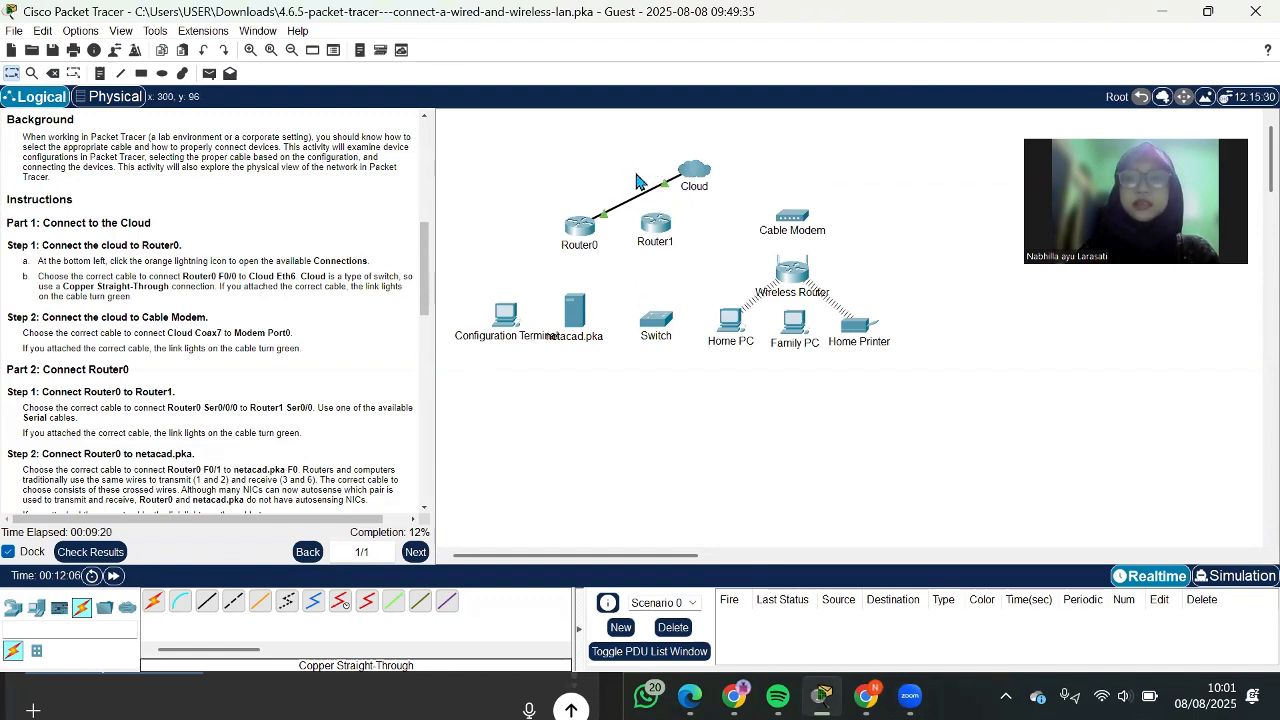
- Connect the Cable Modem's Port 0 to the Cloud's Coaxial7 port with a Coaxial cable
{"action": "scroll", "coordinate": [304, 337], "scroll_direction": "down", "scroll_amount": 2}
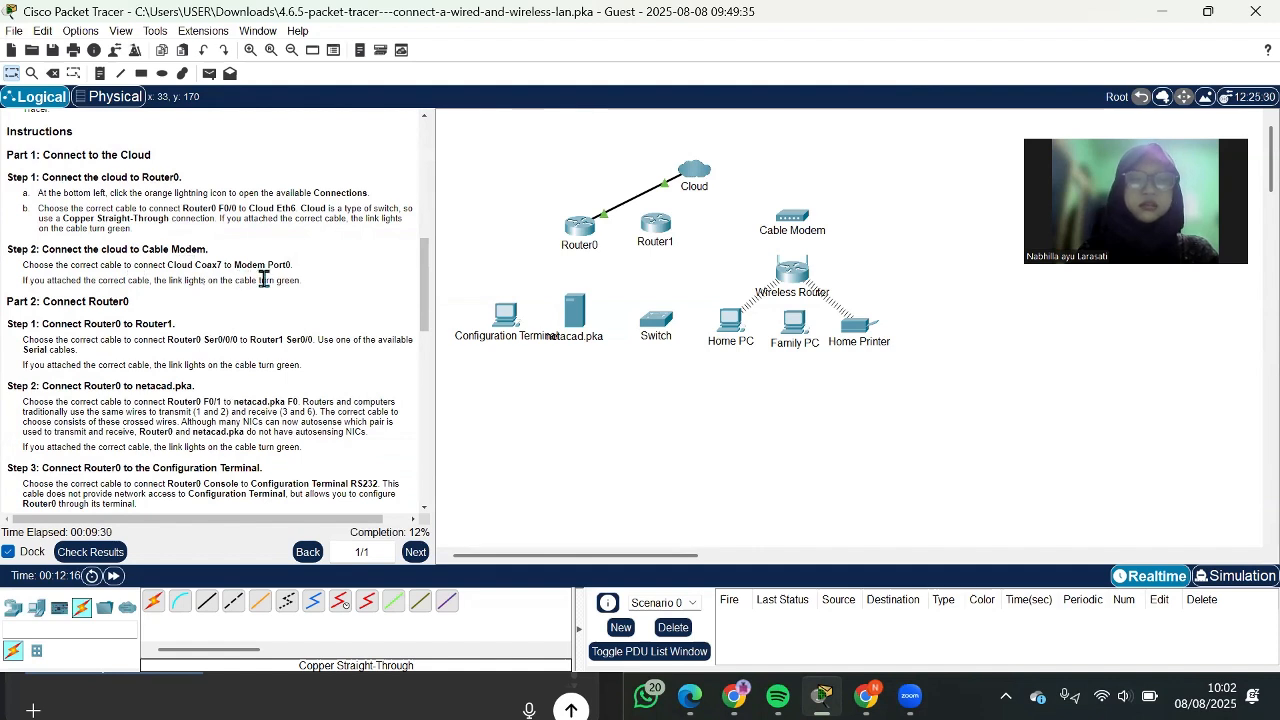
{"action": "left_click", "coordinate": [313, 602]}
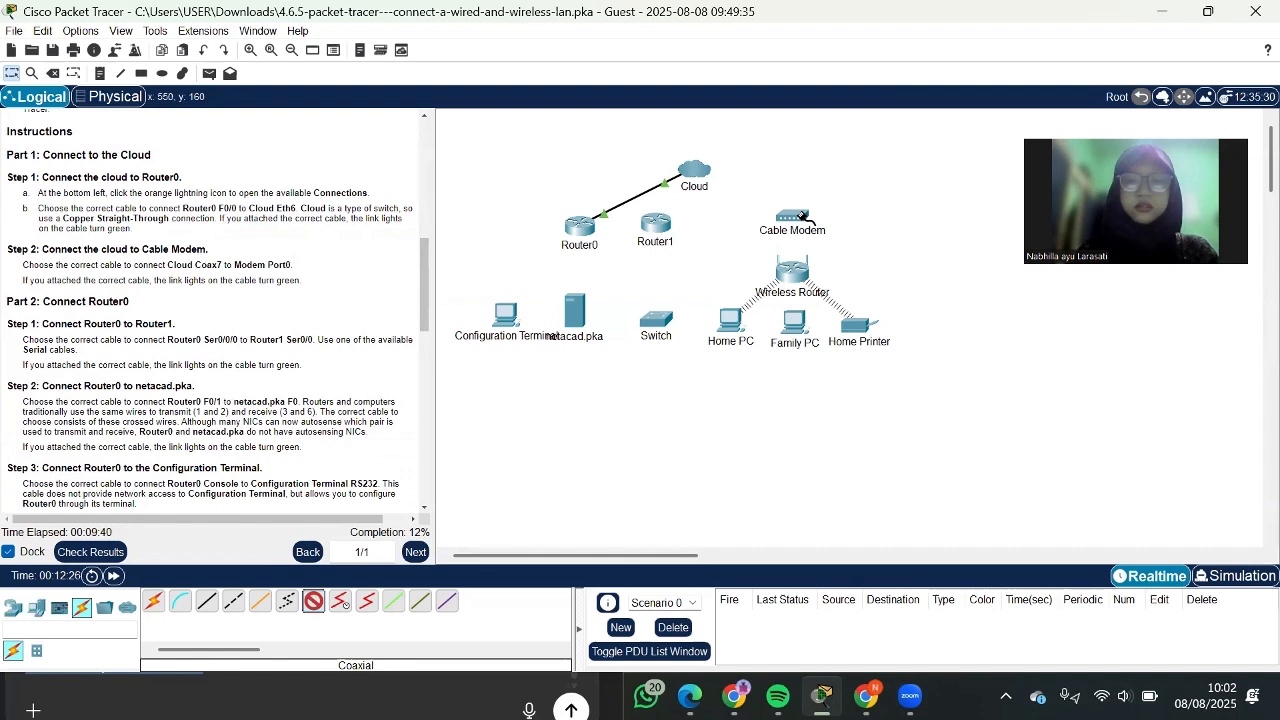
{"action": "left_click", "coordinate": [801, 217]}
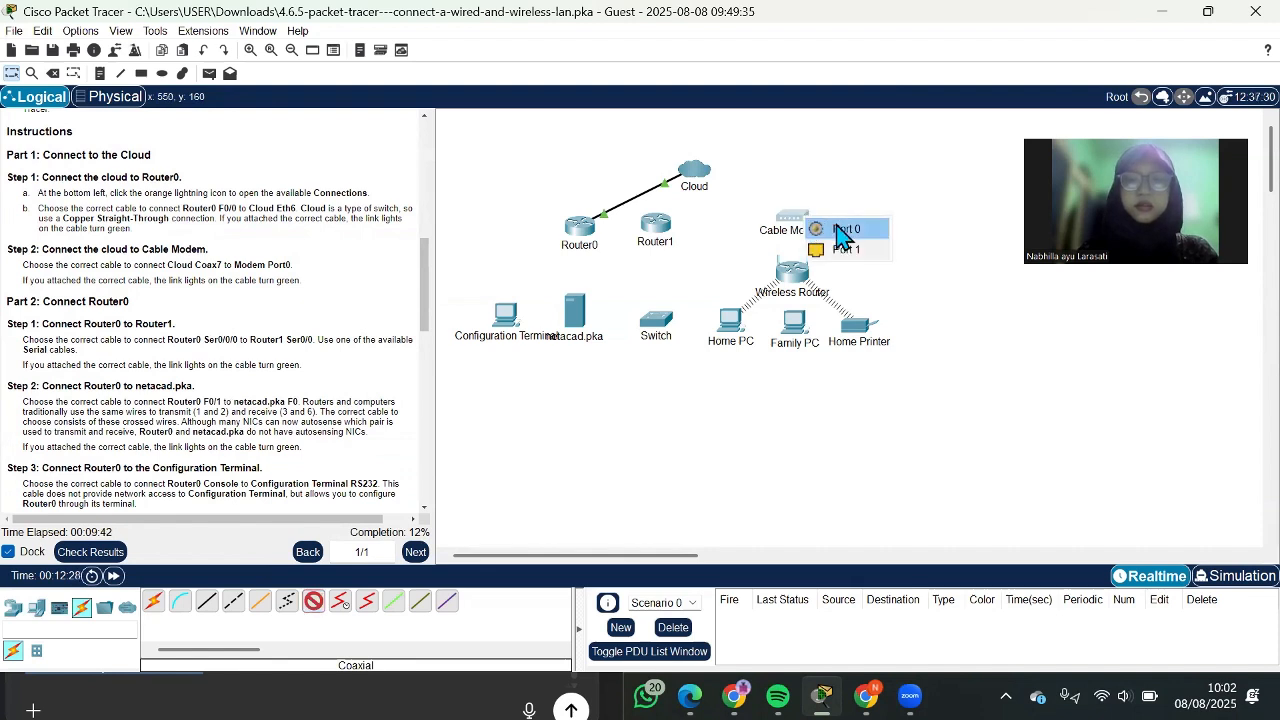
{"action": "left_click", "coordinate": [846, 230]}
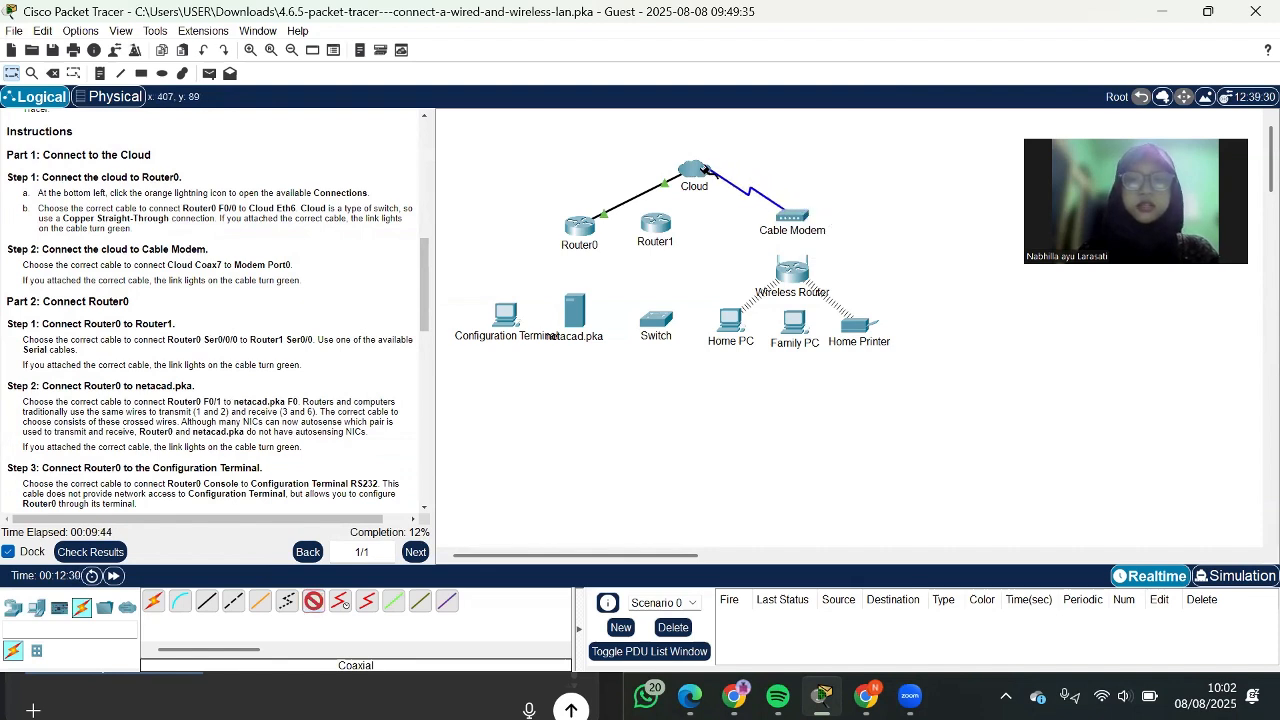
{"action": "left_click", "coordinate": [697, 169]}
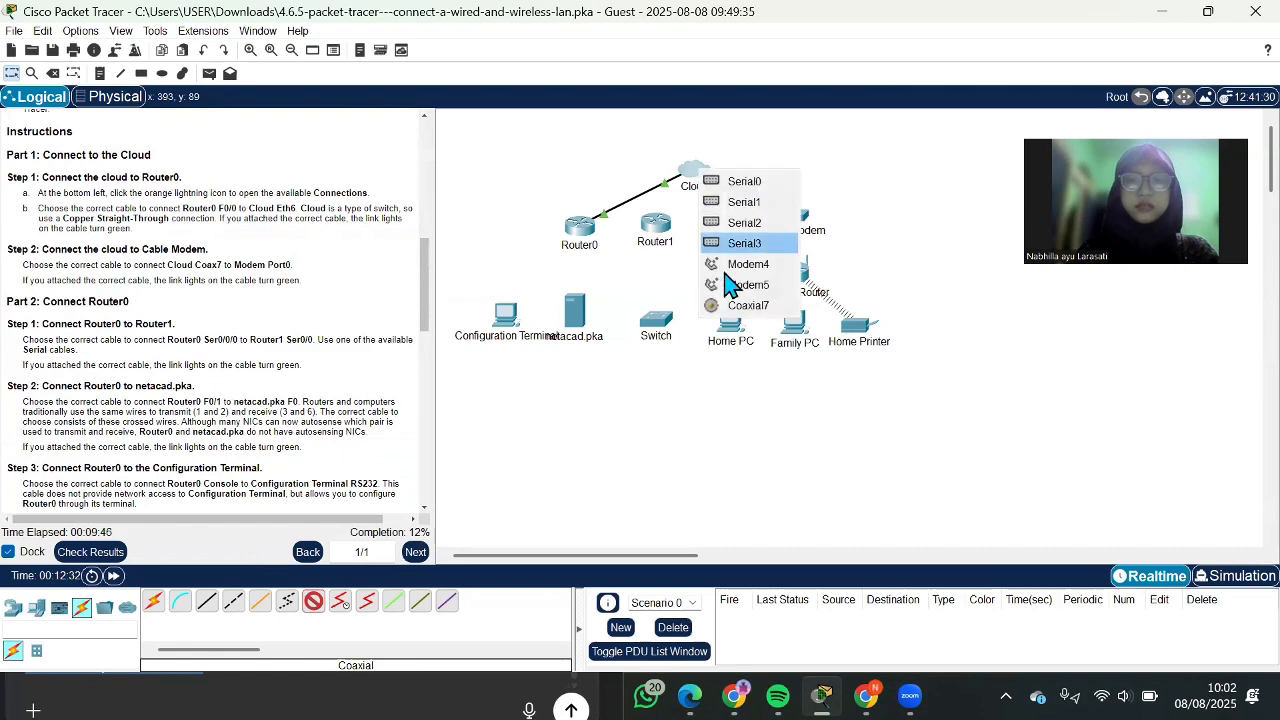
{"action": "left_click", "coordinate": [740, 305]}
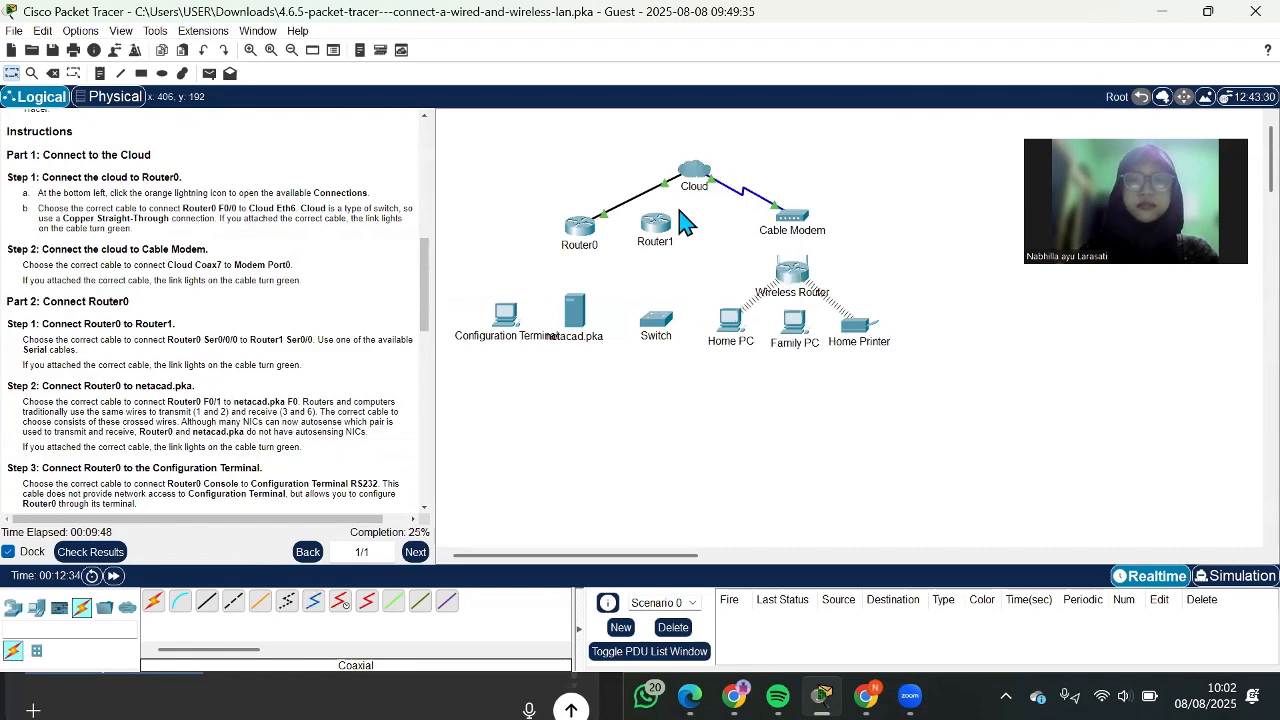
- Connect Router0 Serial0/0/0 to Router1 Serial0/0 with a Serial DCE cable
{"action": "scroll", "coordinate": [365, 275], "scroll_direction": "down", "scroll_amount": 3}
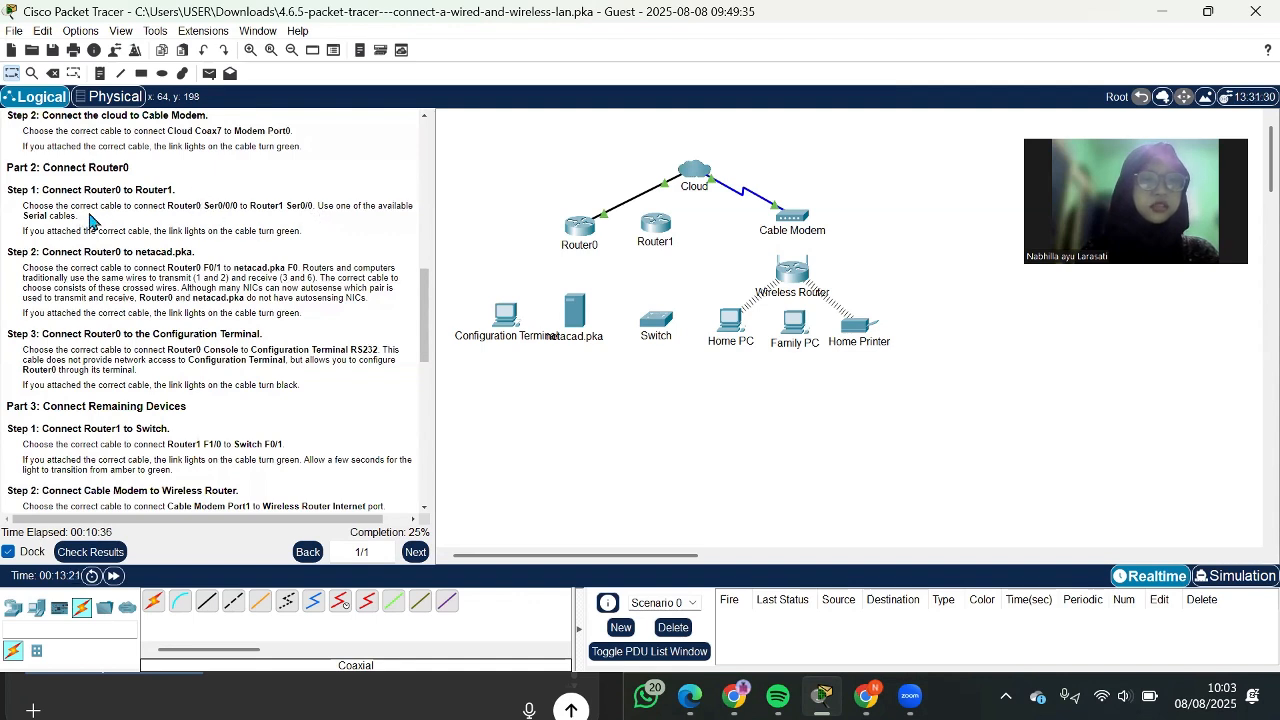
{"action": "left_click", "coordinate": [343, 603]}
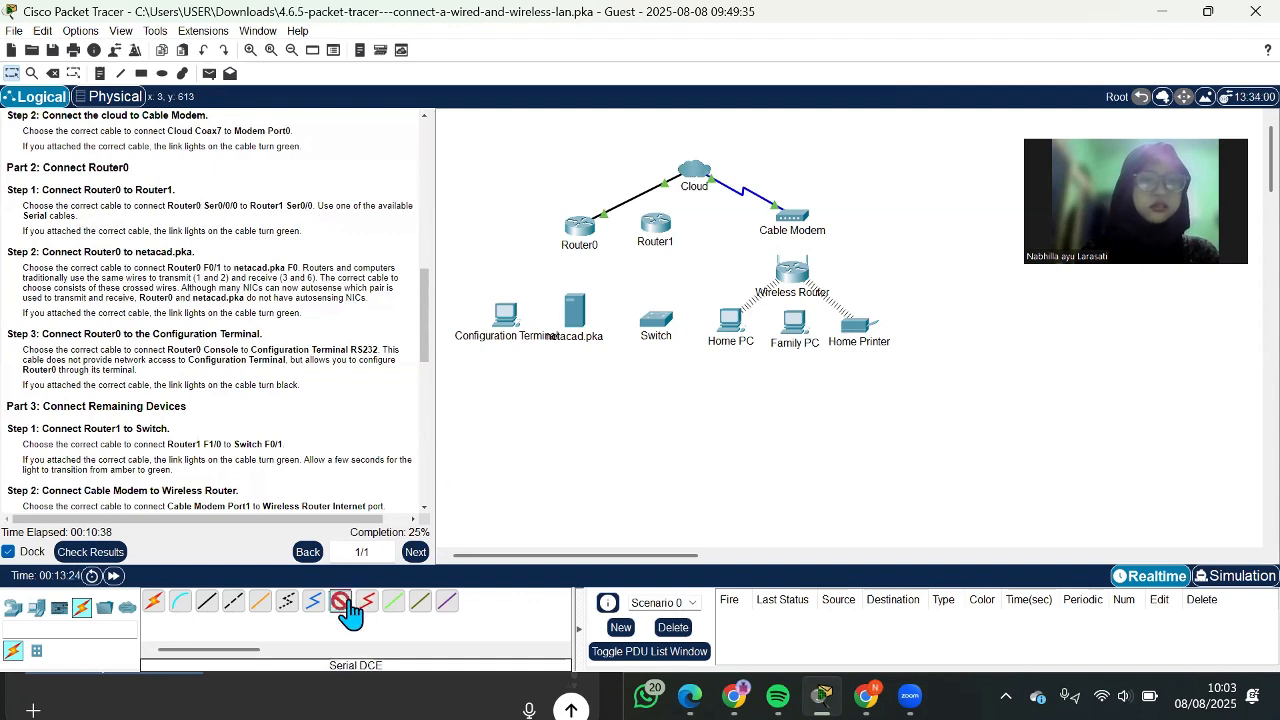
{"action": "left_click", "coordinate": [592, 232]}
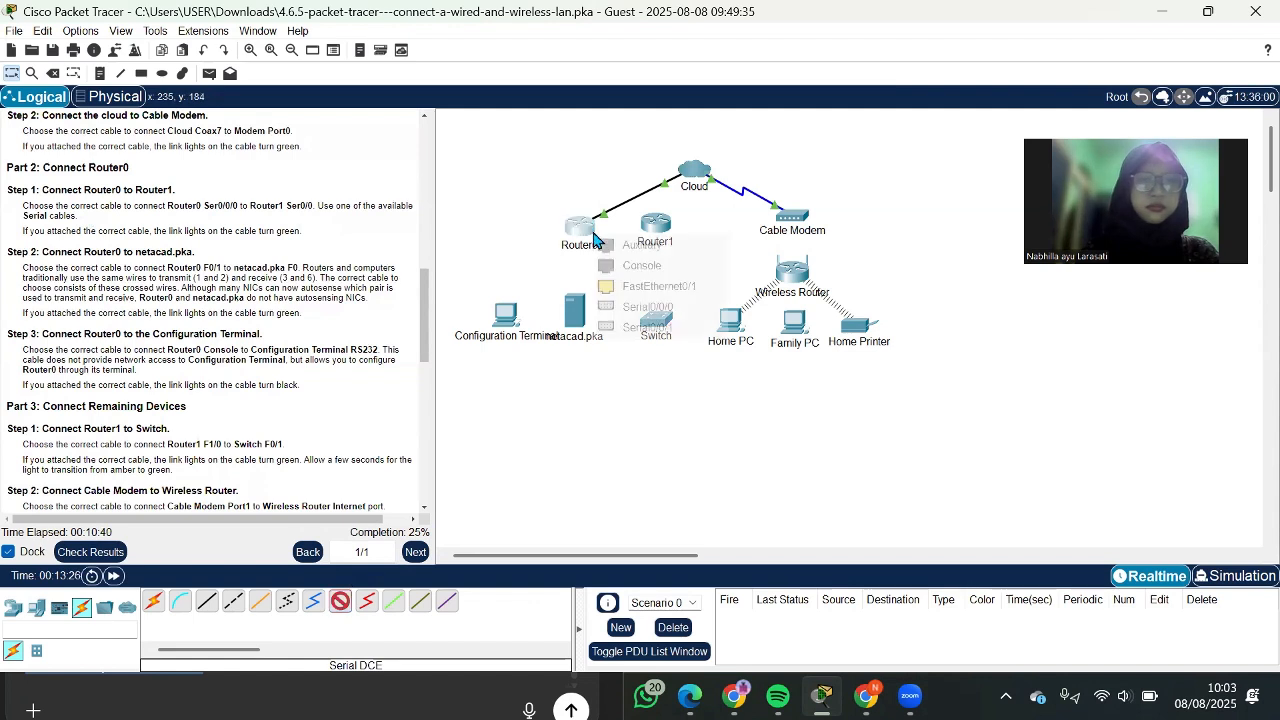
{"action": "left_click", "coordinate": [648, 307]}
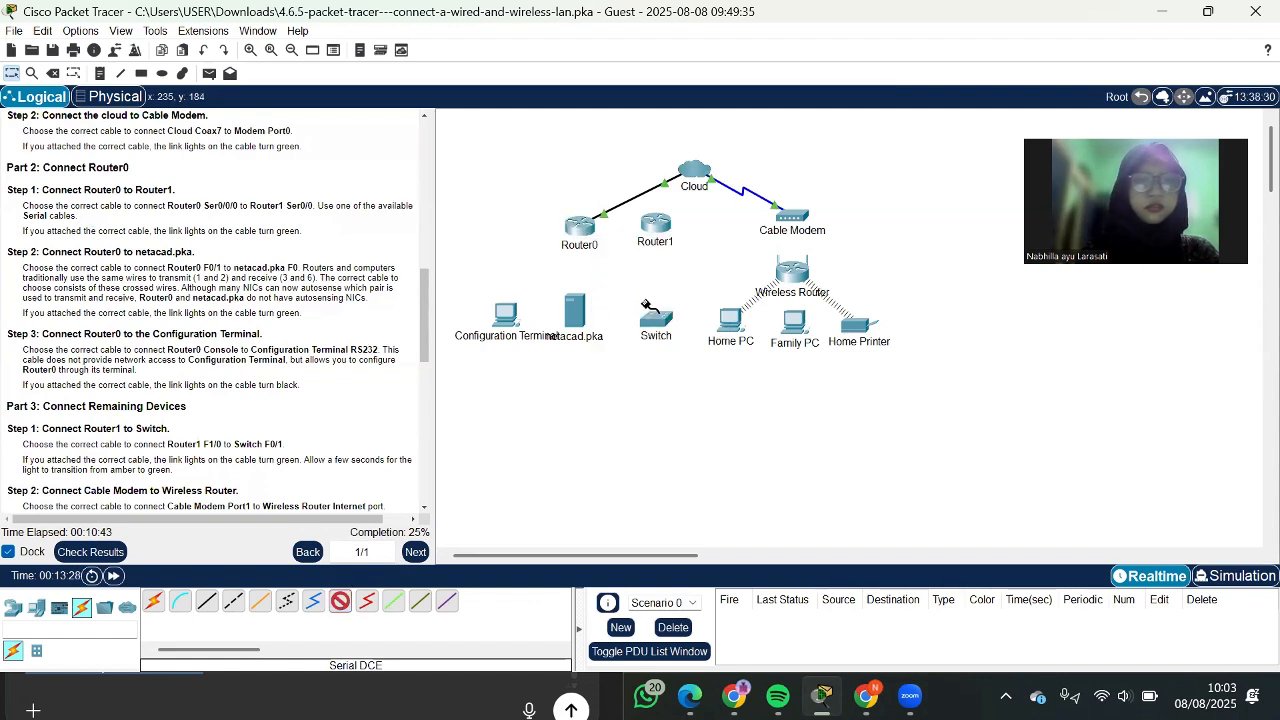
{"action": "left_click", "coordinate": [652, 217]}
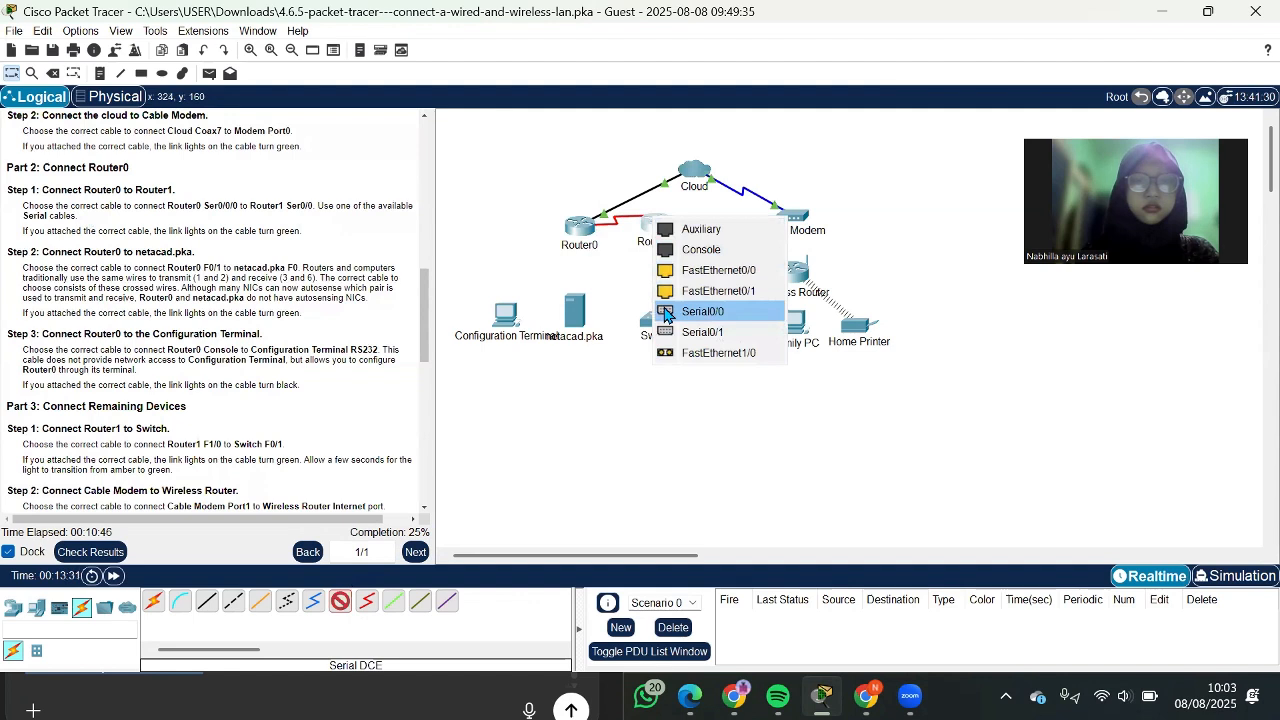
{"action": "left_click", "coordinate": [667, 314]}
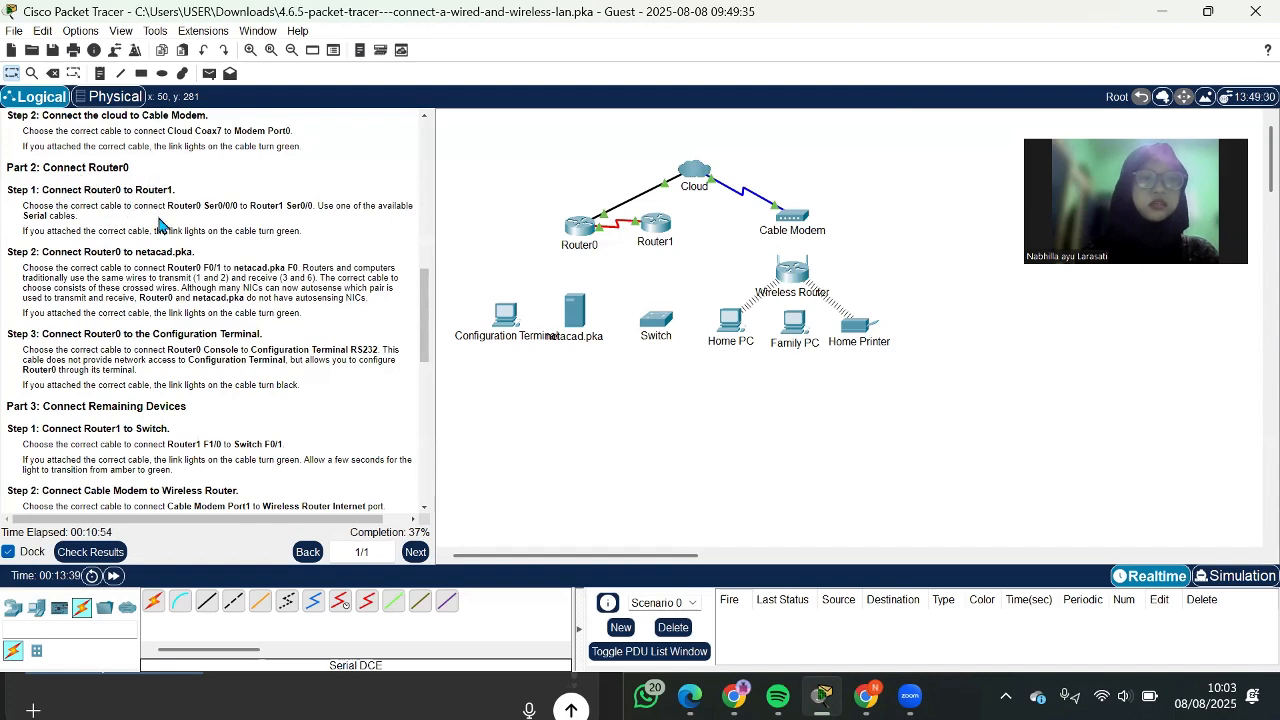
- Connect Router0 FastEthernet0/1 to the netacad.pka server's FastEthernet0 port with a Copper Cross-Over cable
{"action": "scroll", "coordinate": [165, 226], "scroll_direction": "down", "scroll_amount": 2}
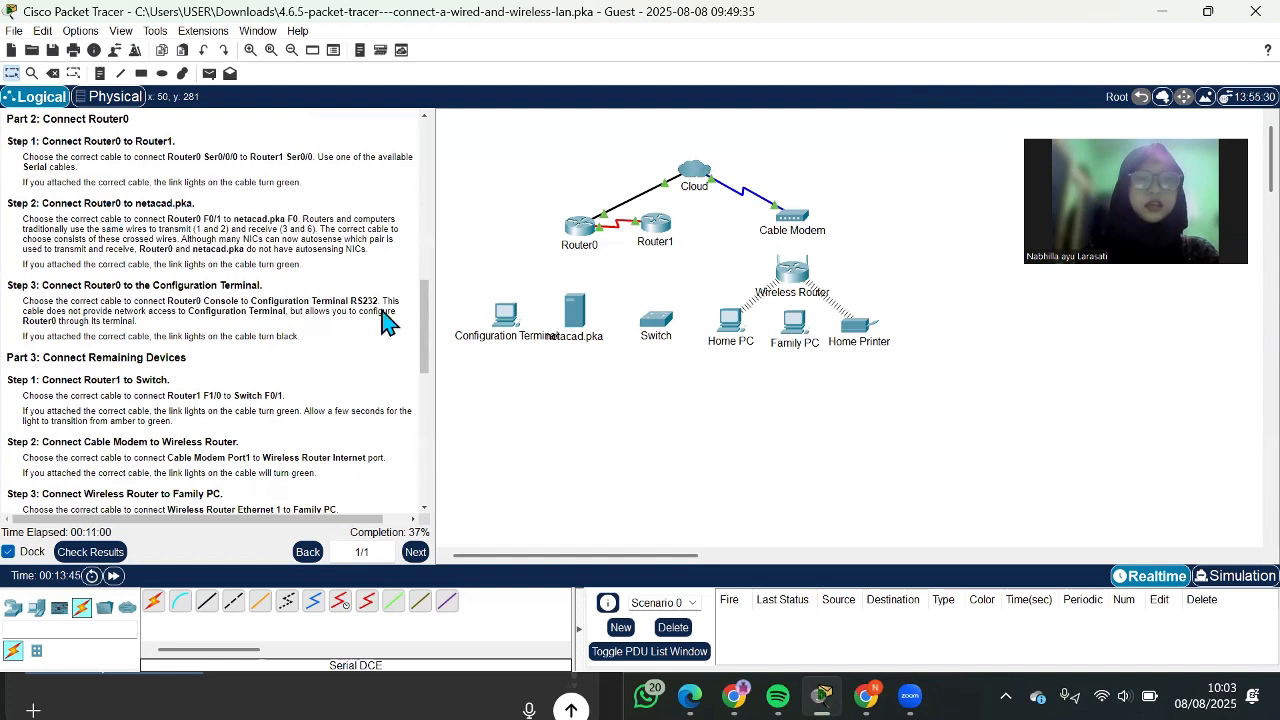
{"action": "left_click_drag", "start_coordinate": [574, 312], "coordinate": [585, 350]}
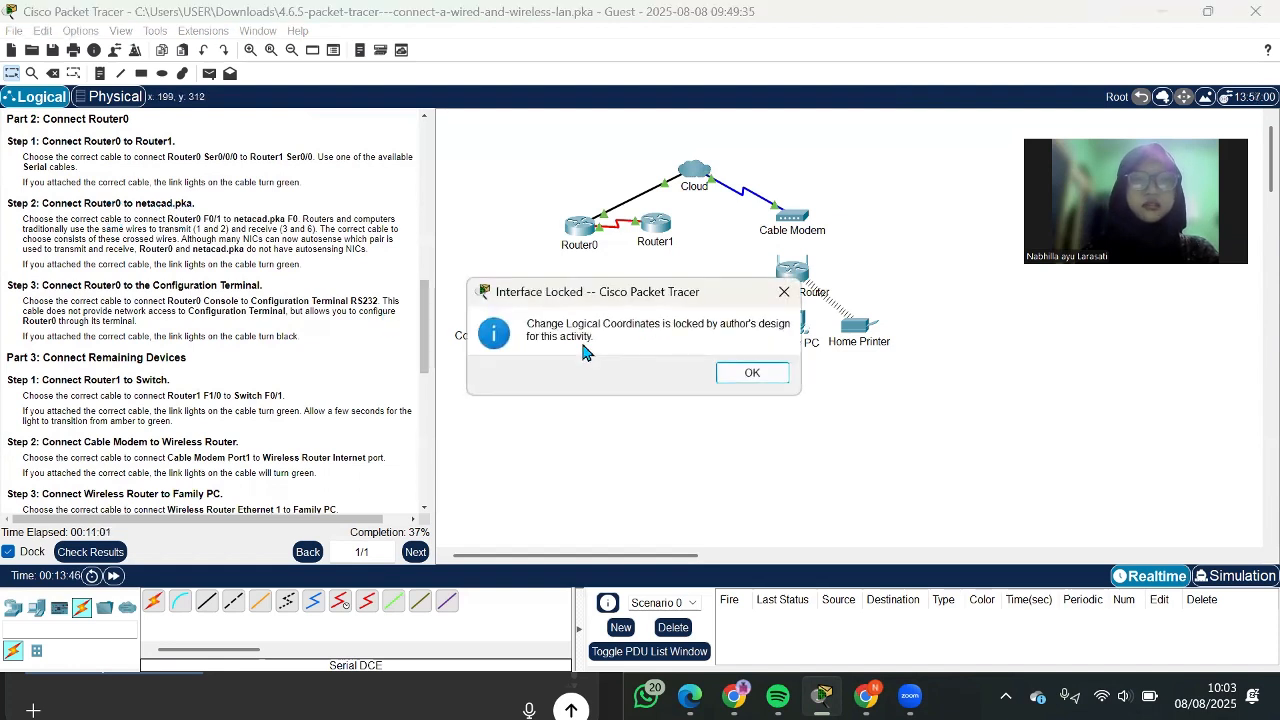
{"action": "left_click", "coordinate": [784, 291]}
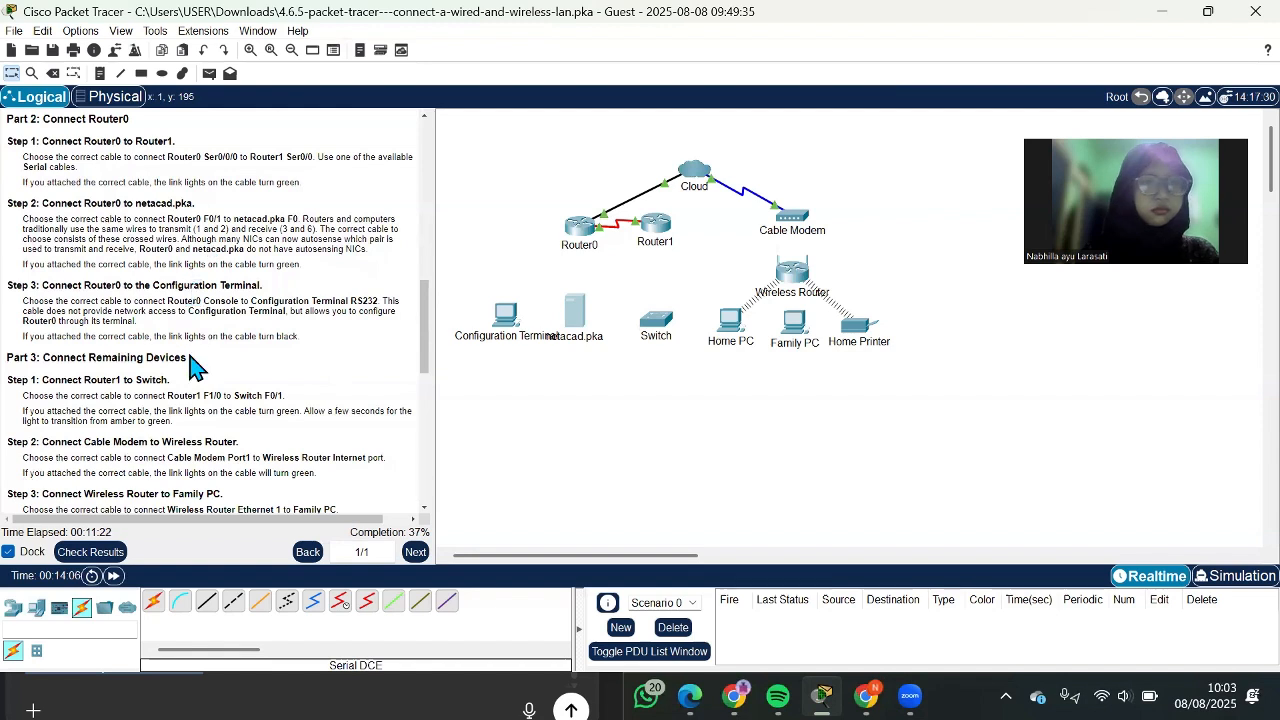
{"action": "left_click", "coordinate": [233, 604]}
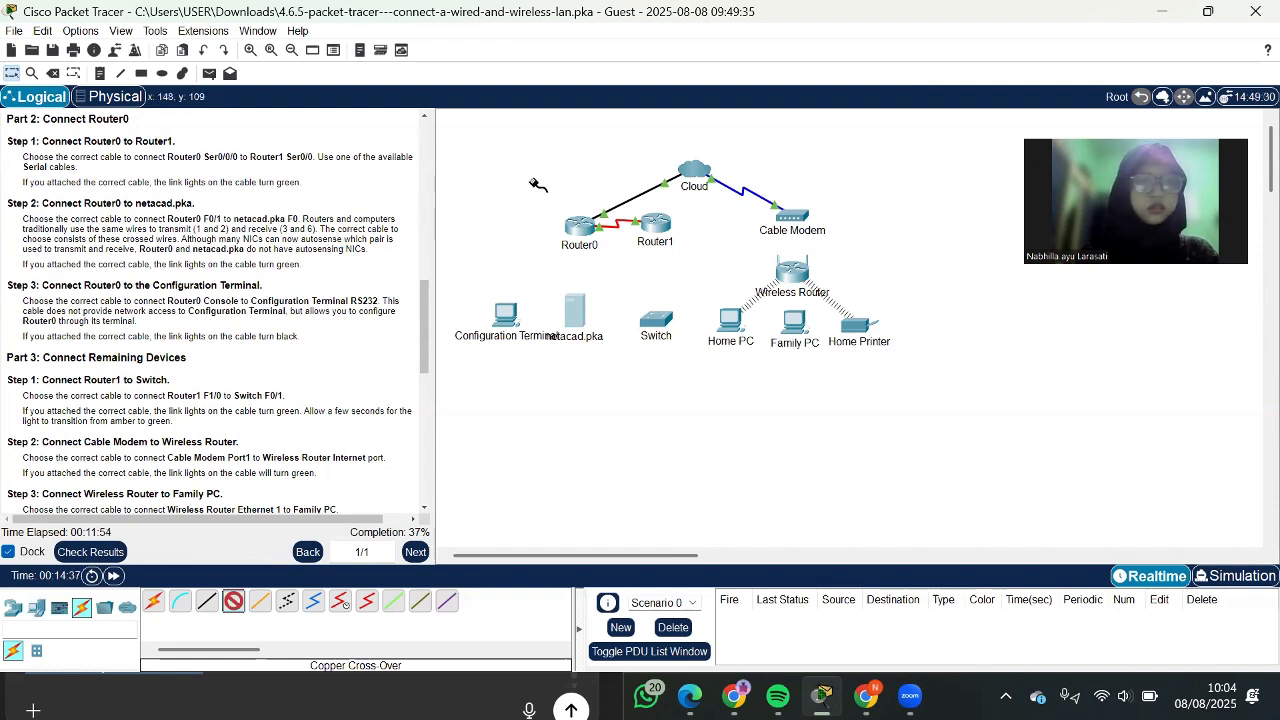
{"action": "left_click", "coordinate": [581, 224]}
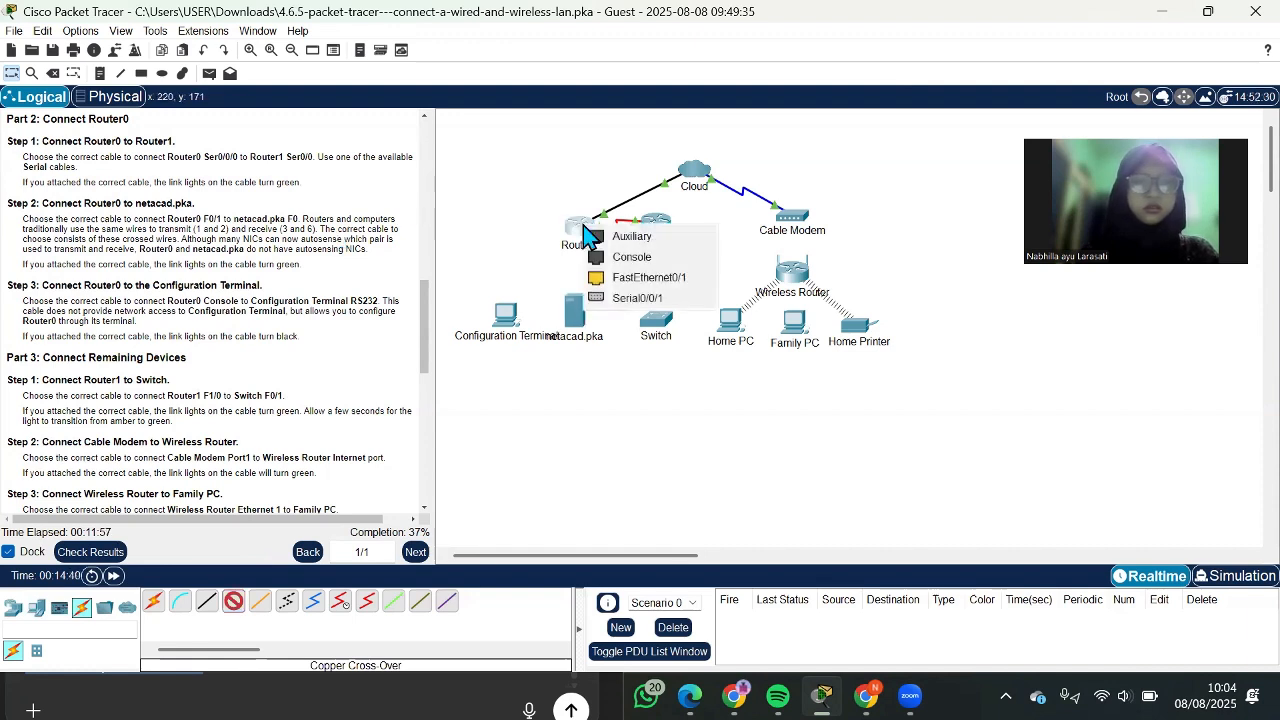
{"action": "left_click", "coordinate": [623, 282]}
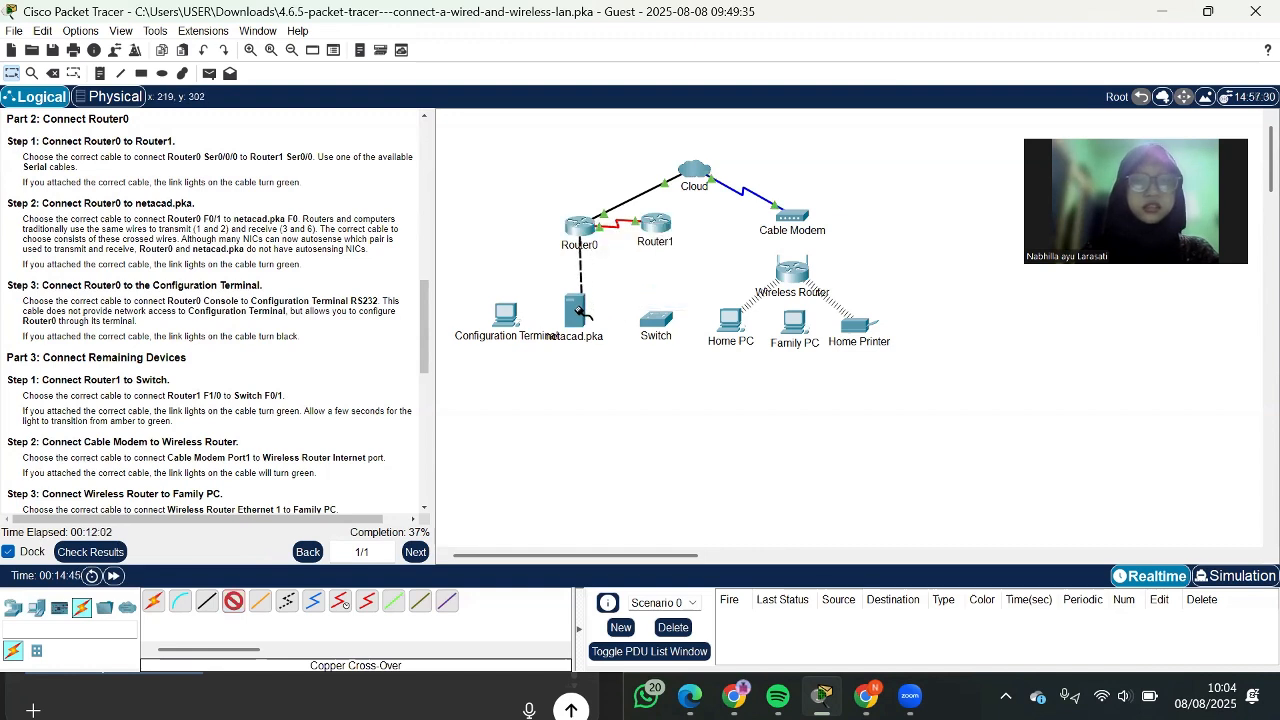
{"action": "left_click", "coordinate": [574, 311]}
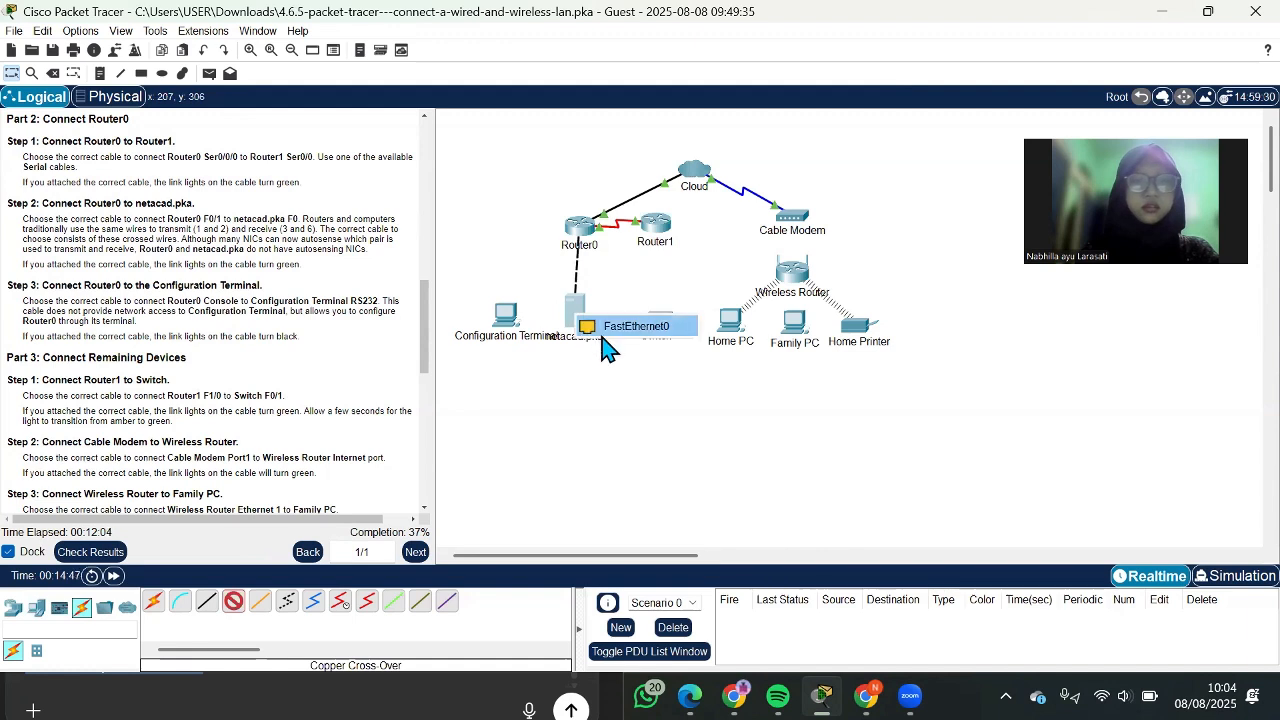
{"action": "left_click", "coordinate": [603, 344]}
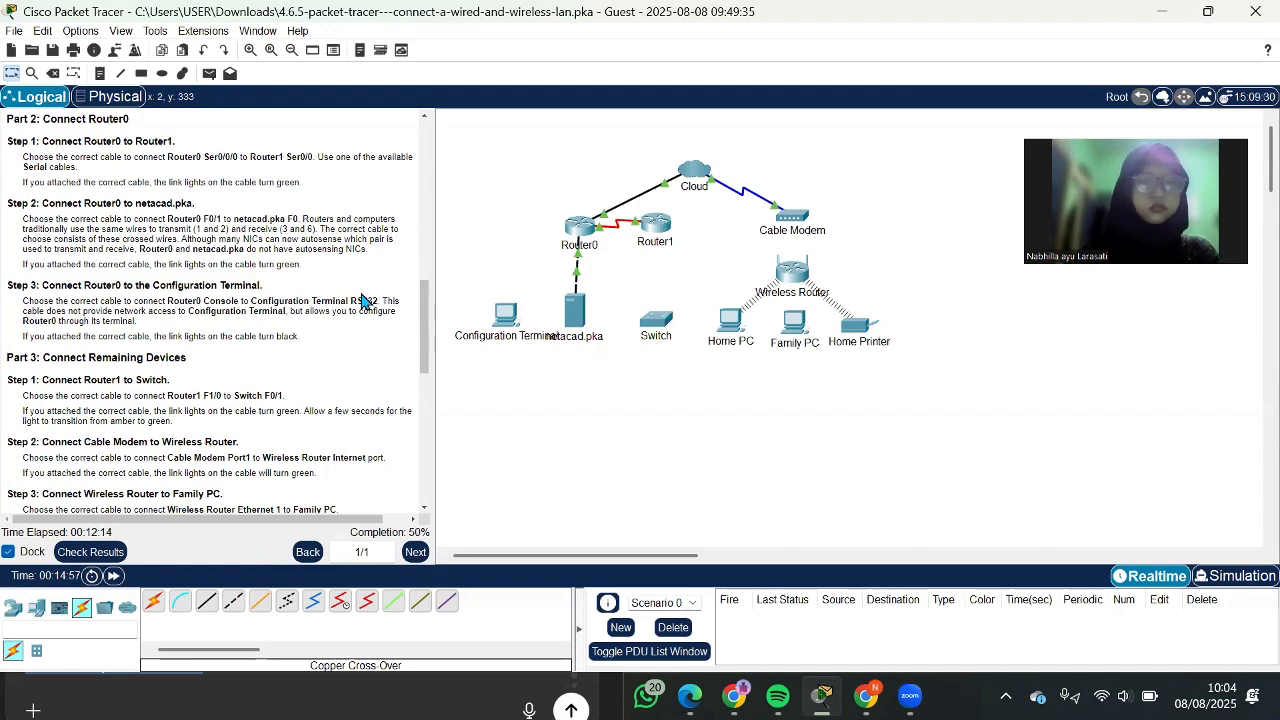
- Connect Router0's Console port to the Configuration Terminal's RS232 port with a Console cable
{"action": "scroll", "coordinate": [283, 298], "scroll_direction": "down", "scroll_amount": 1}
{"action": "scroll", "coordinate": [283, 298], "scroll_direction": "down", "scroll_amount": 1}
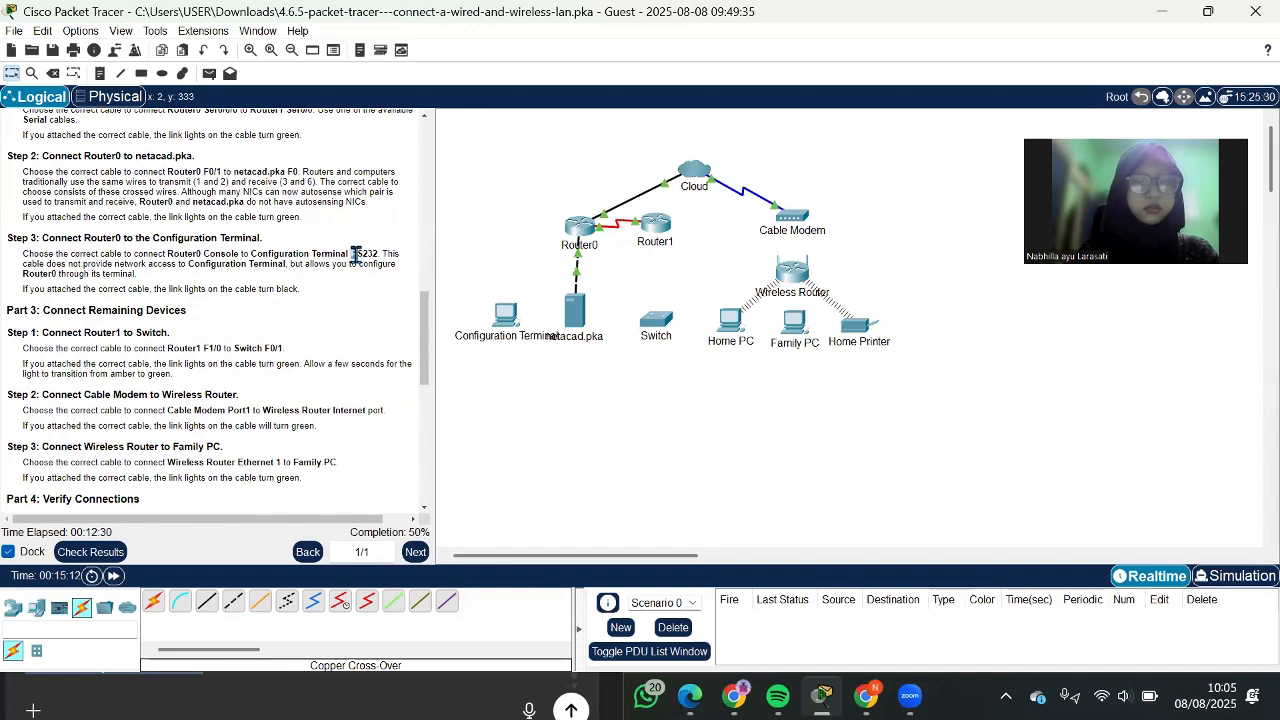
{"action": "left_click_drag", "start_coordinate": [352, 254], "coordinate": [384, 261]}
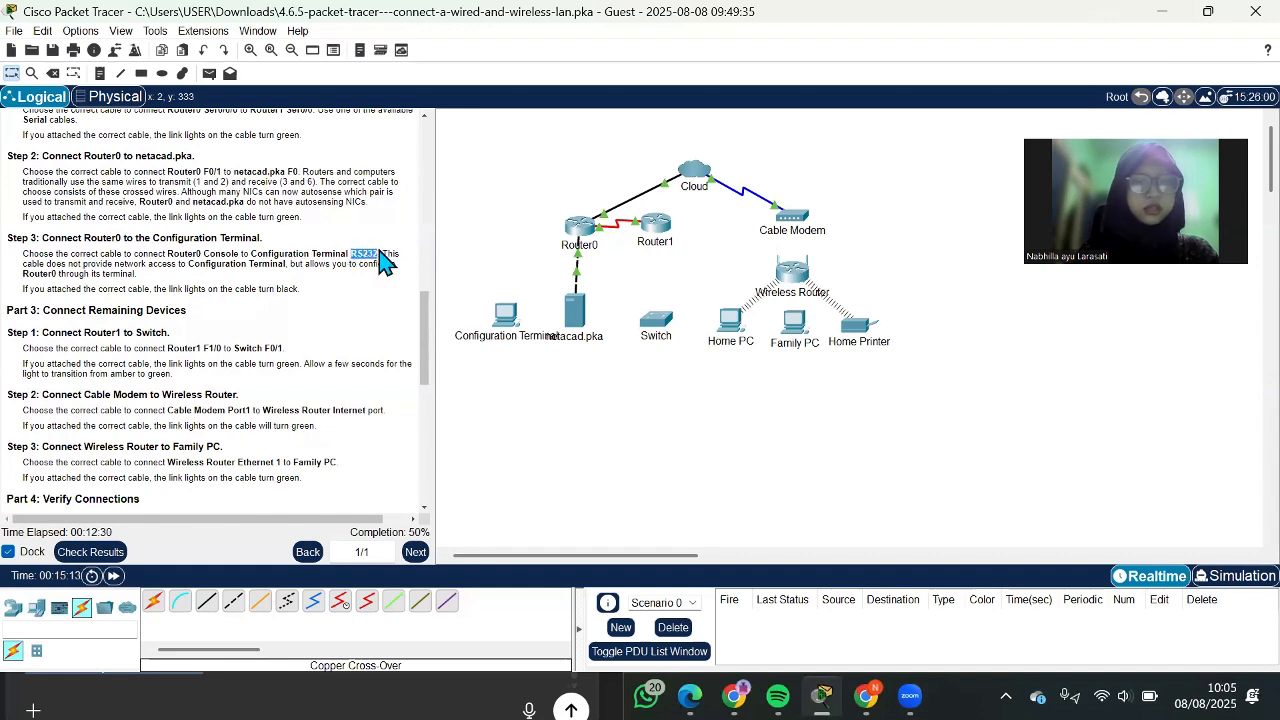
{"action": "left_click", "coordinate": [290, 290]}
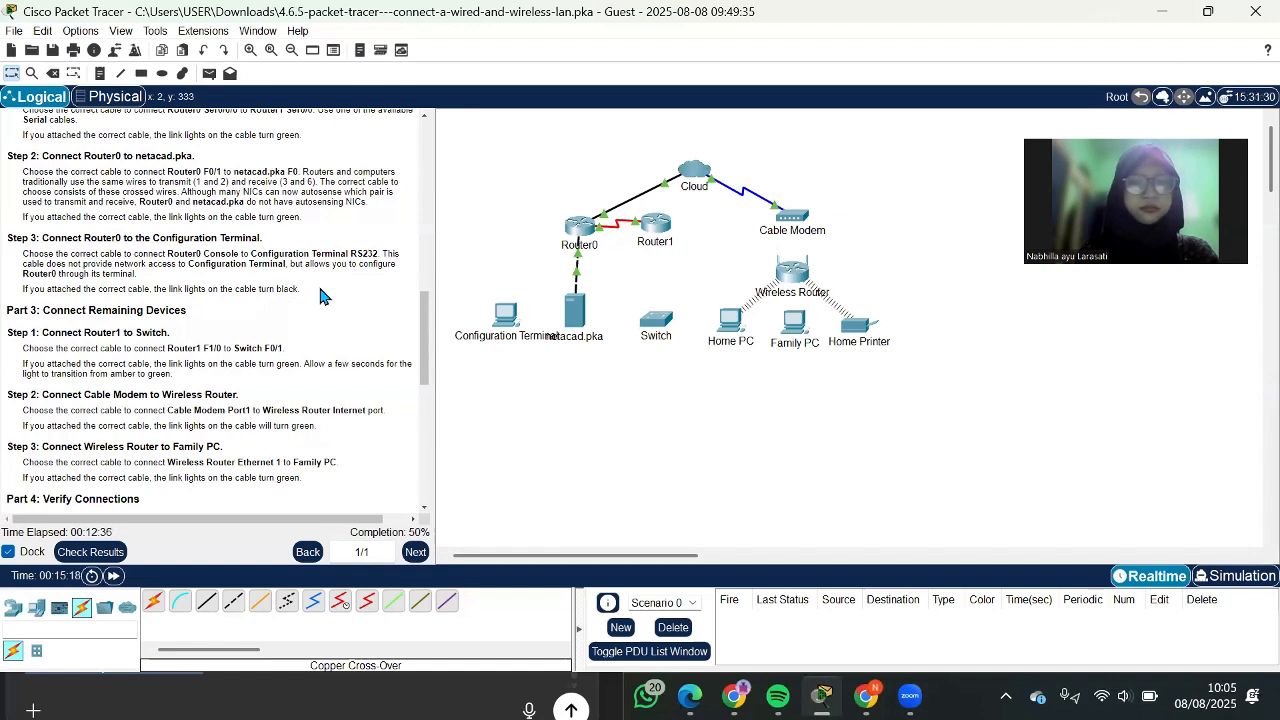
{"action": "left_click", "coordinate": [183, 601]}
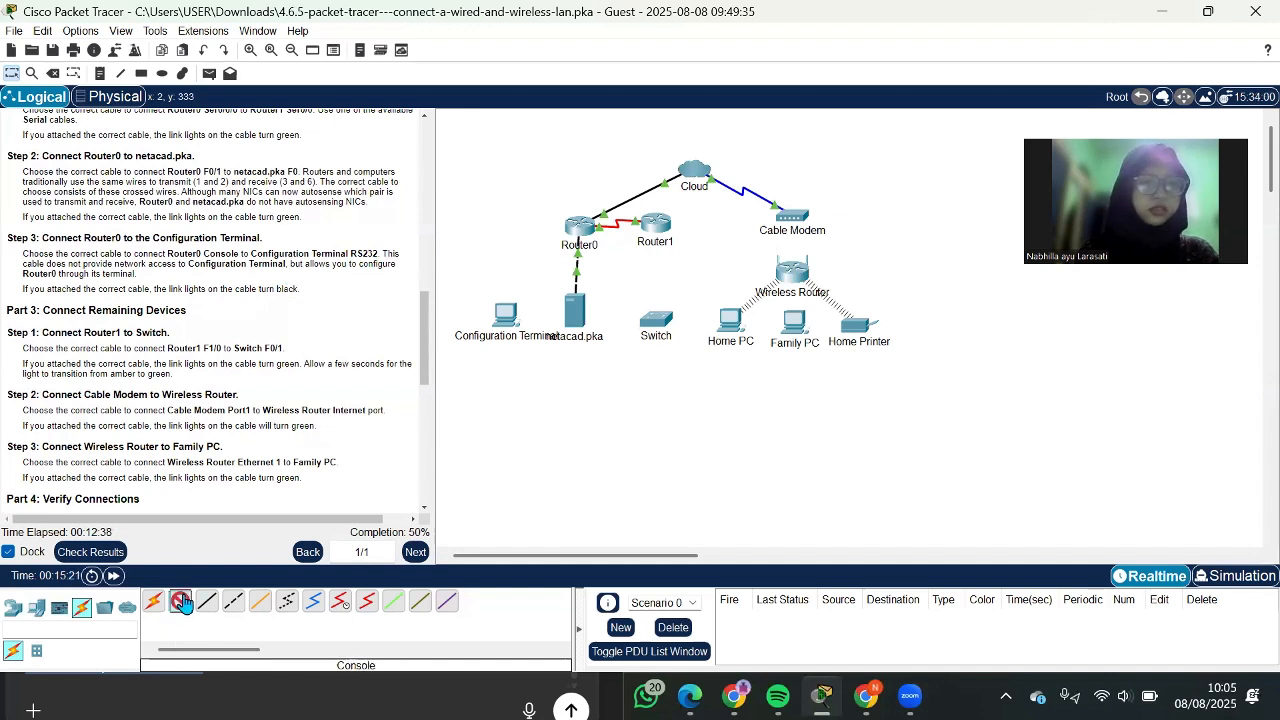
{"action": "left_click", "coordinate": [577, 232]}
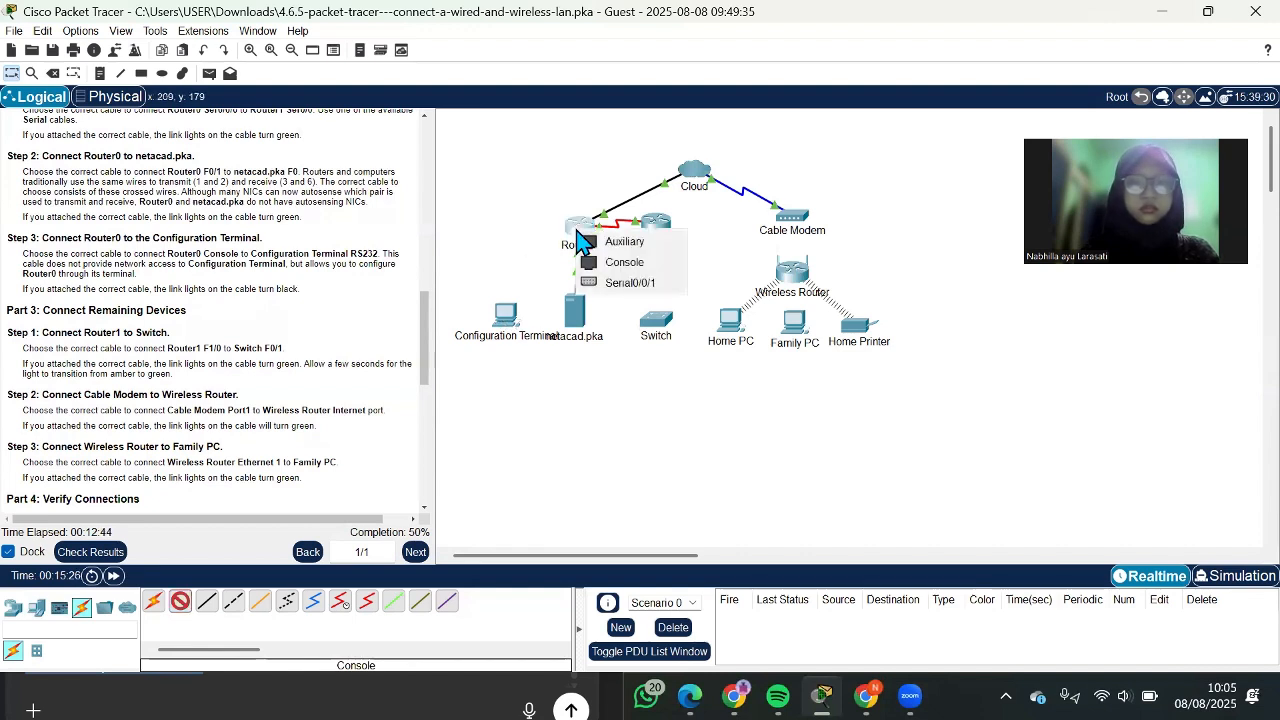
{"action": "left_click", "coordinate": [608, 264]}
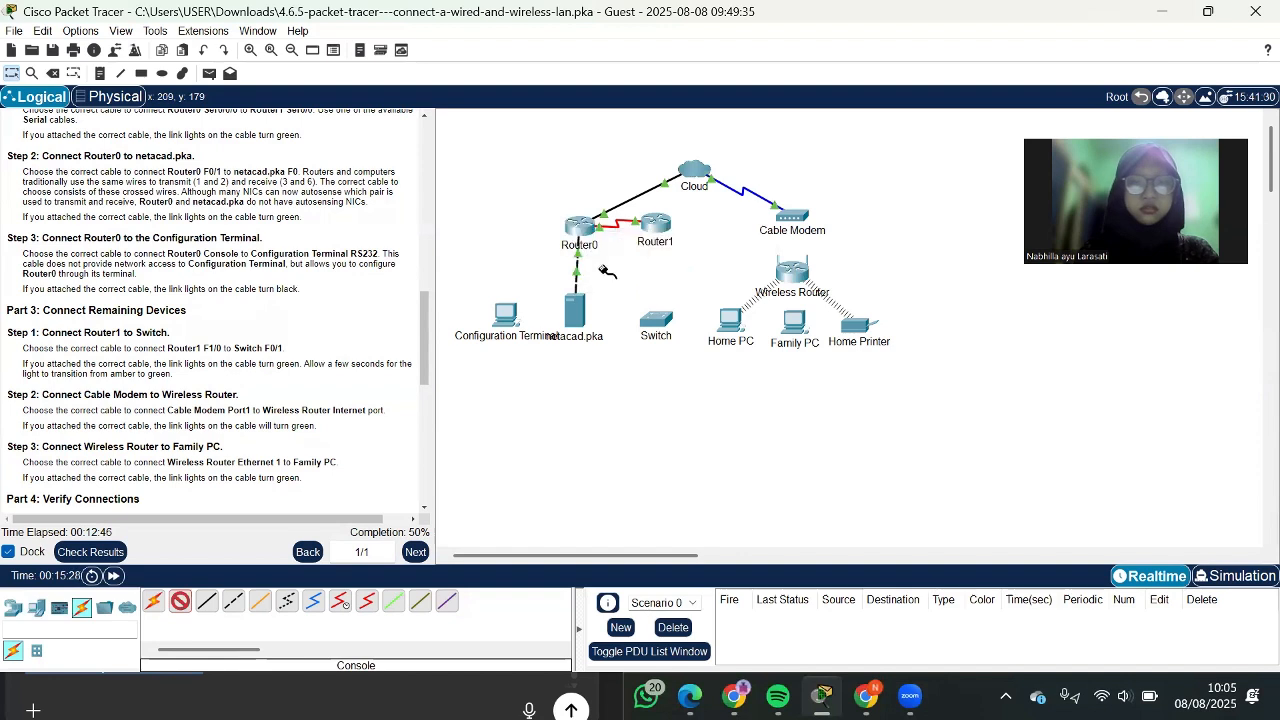
{"action": "left_click", "coordinate": [504, 316]}
{"action": "left_click", "coordinate": [550, 336]}
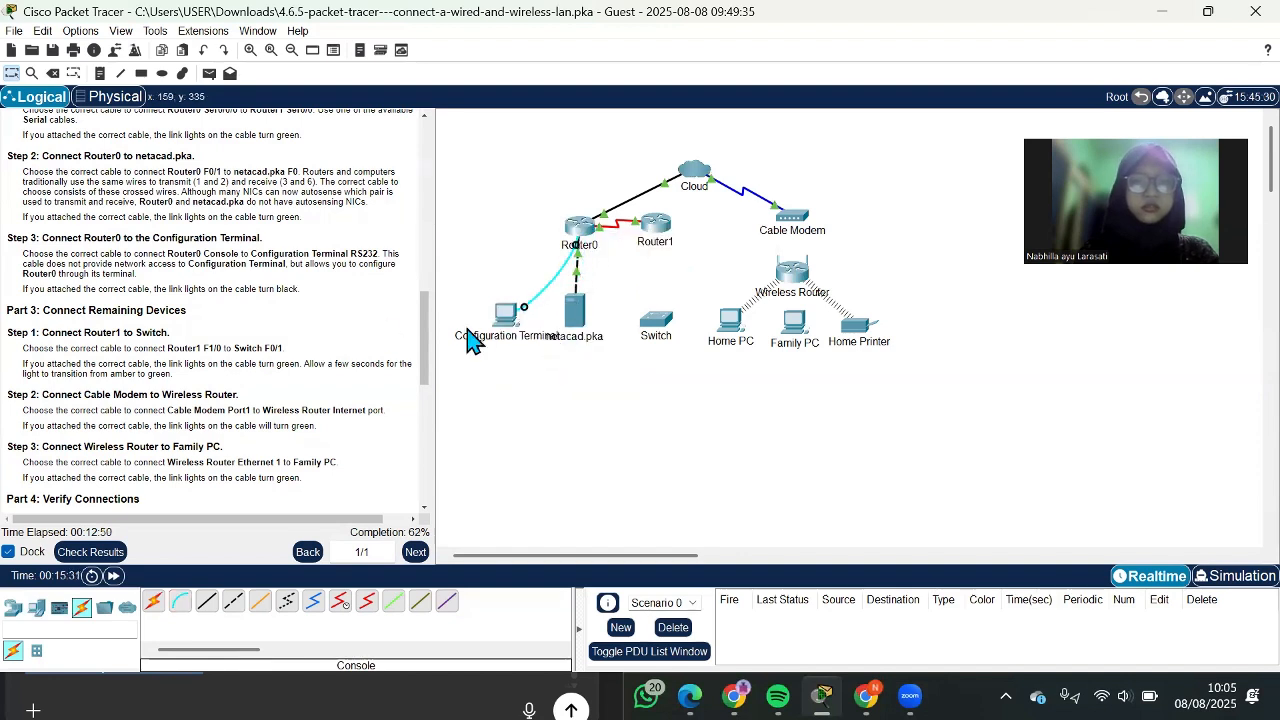
- Try to connect Router1 FastEthernet0/1 to the Switch's FastEthernet0/1 port with a Copper Straight-Through cable
{"action": "scroll", "coordinate": [383, 330], "scroll_direction": "down", "scroll_amount": 3}
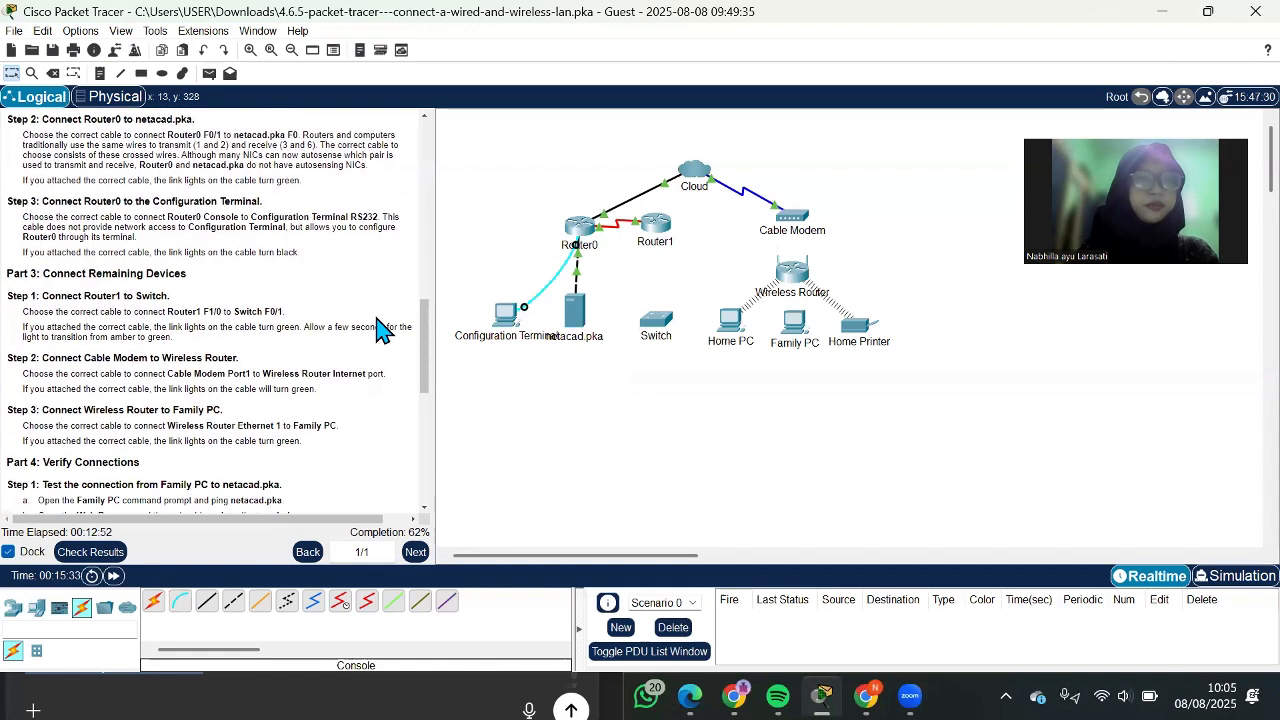
{"action": "scroll", "coordinate": [195, 280], "scroll_direction": "down", "scroll_amount": 1}
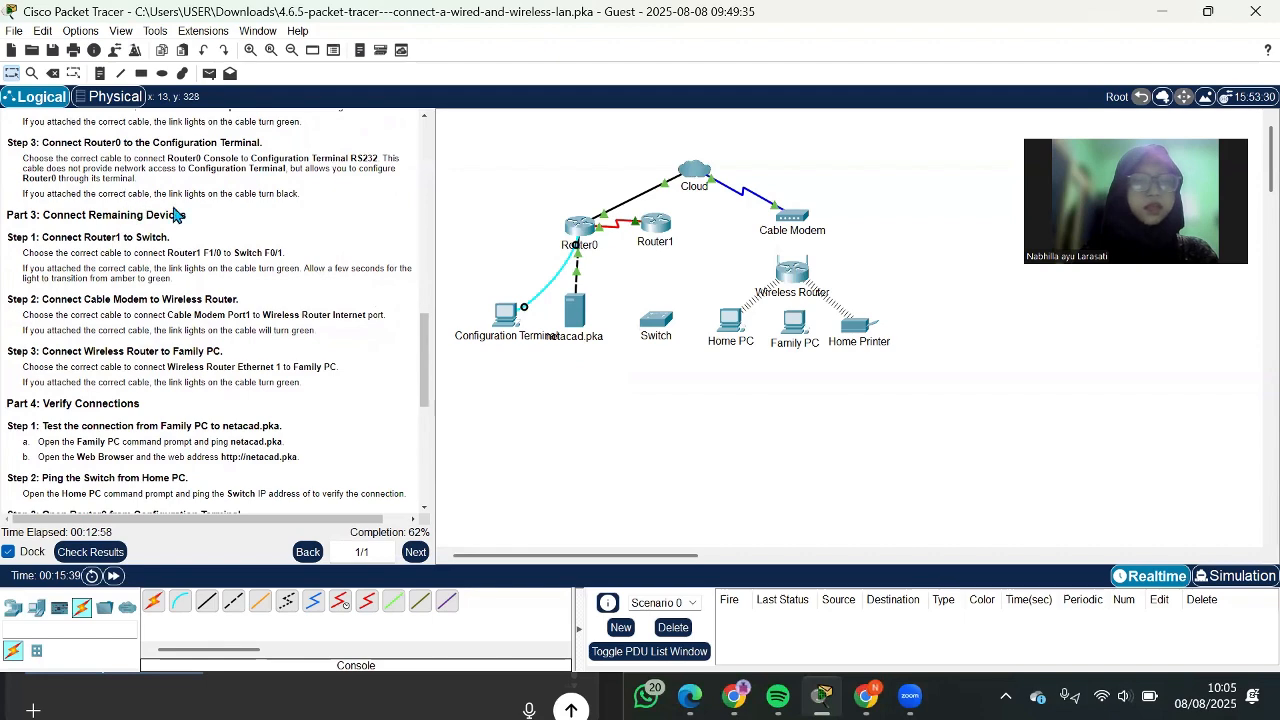
{"action": "scroll", "coordinate": [174, 210], "scroll_direction": "down", "scroll_amount": 1}
{"action": "scroll", "coordinate": [174, 210], "scroll_direction": "down", "scroll_amount": 2}
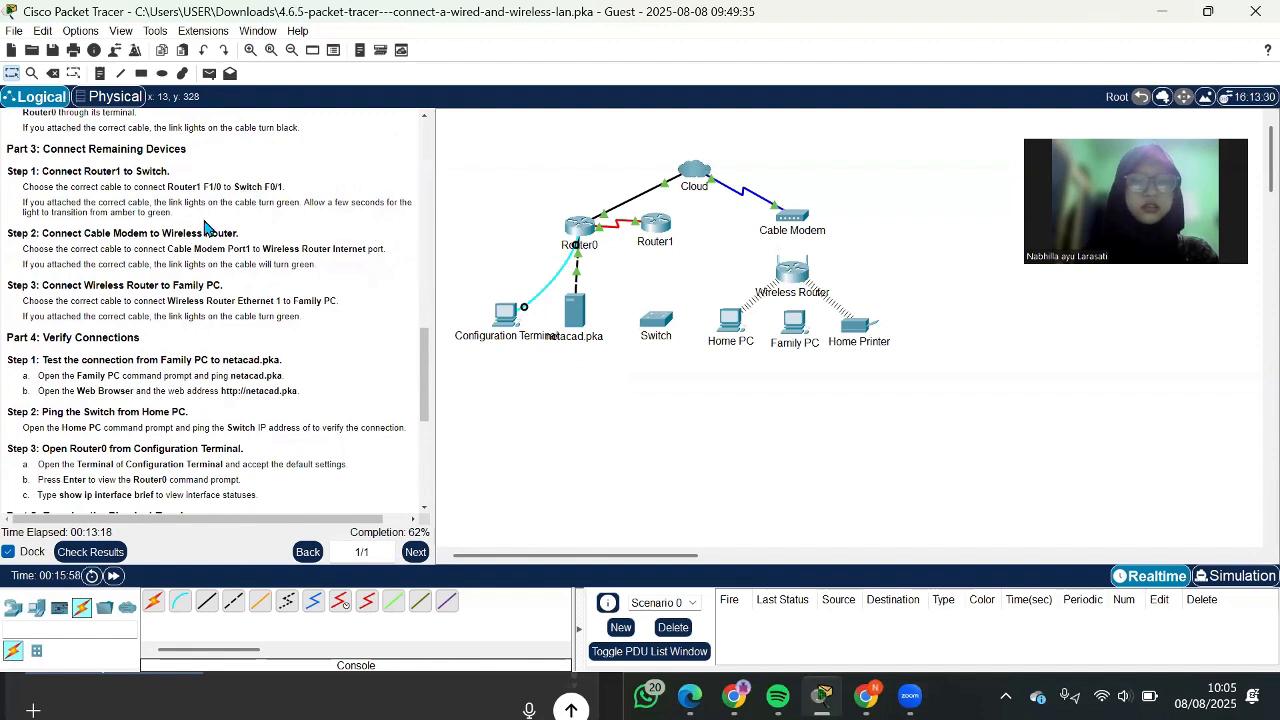
{"action": "left_click", "coordinate": [208, 605]}
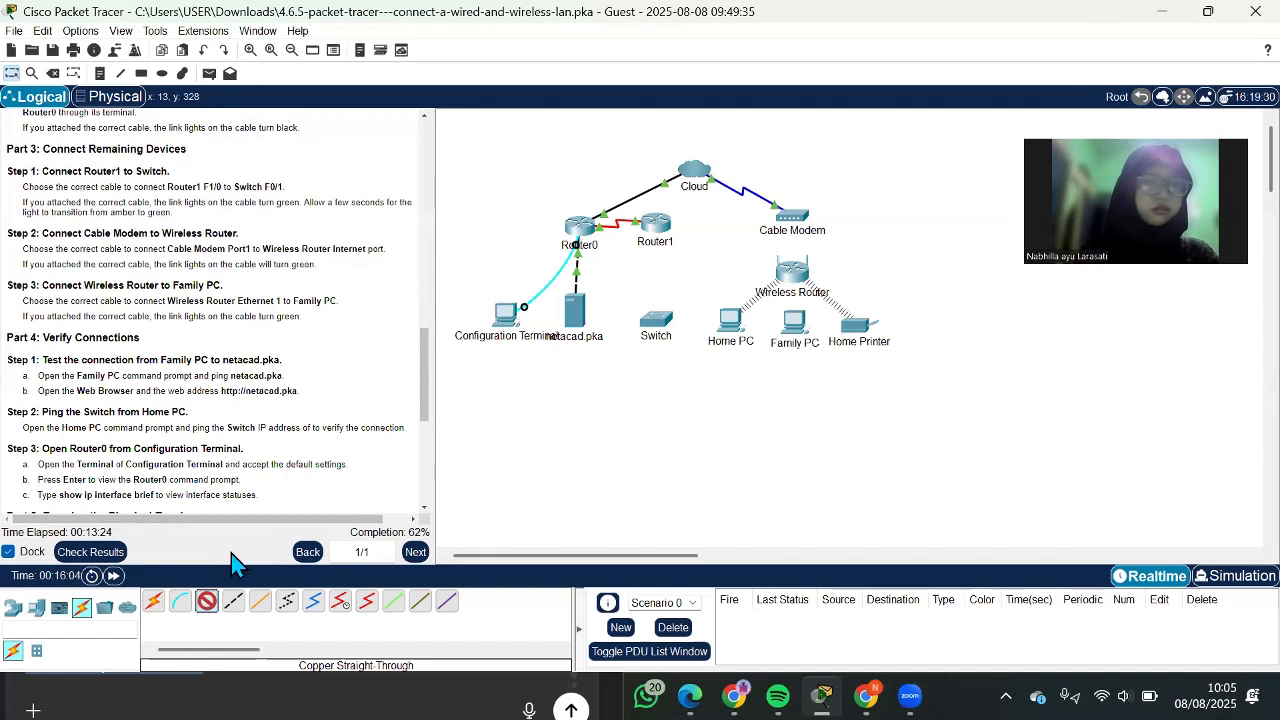
{"action": "left_click", "coordinate": [200, 608]}
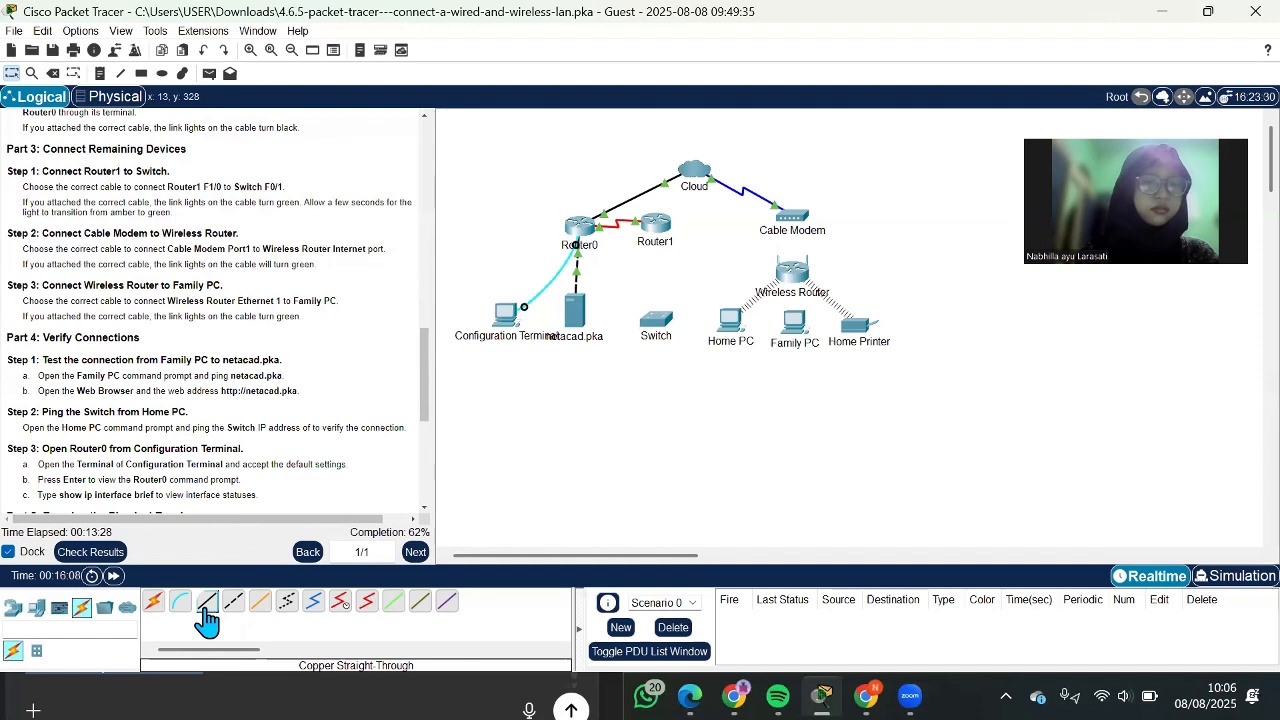
{"action": "left_click", "coordinate": [206, 608]}
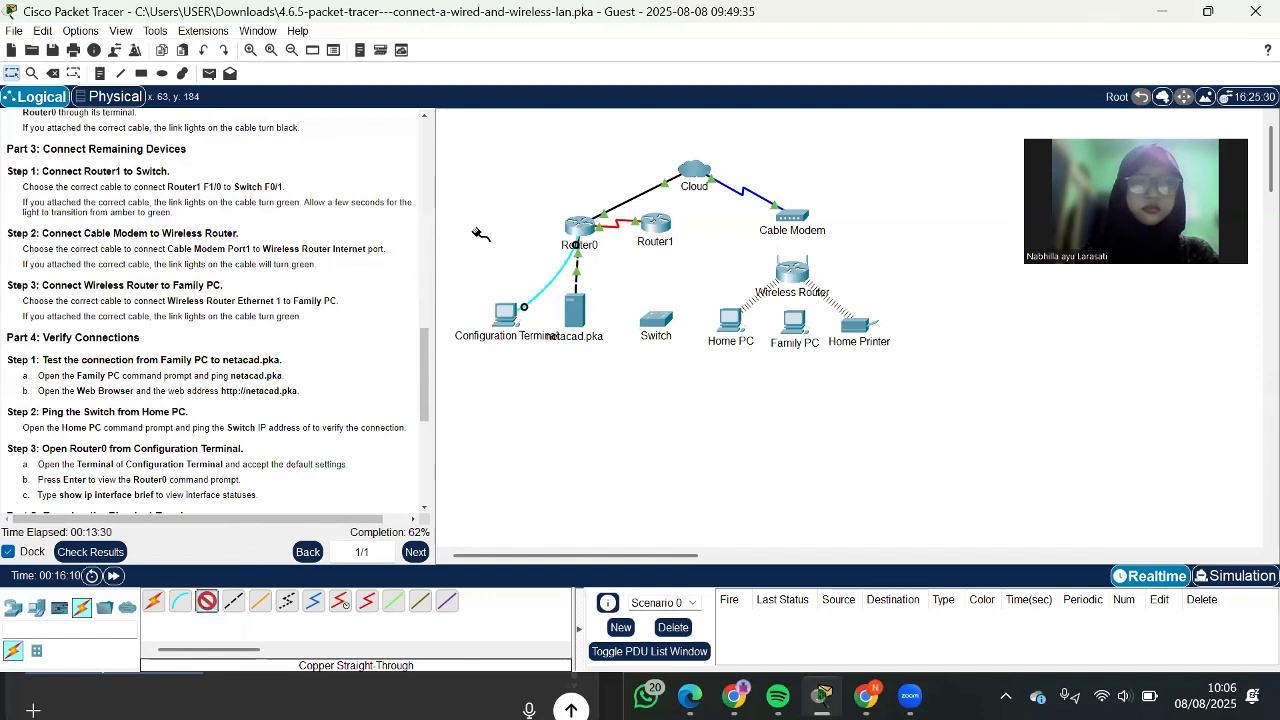
{"action": "left_click", "coordinate": [668, 230]}
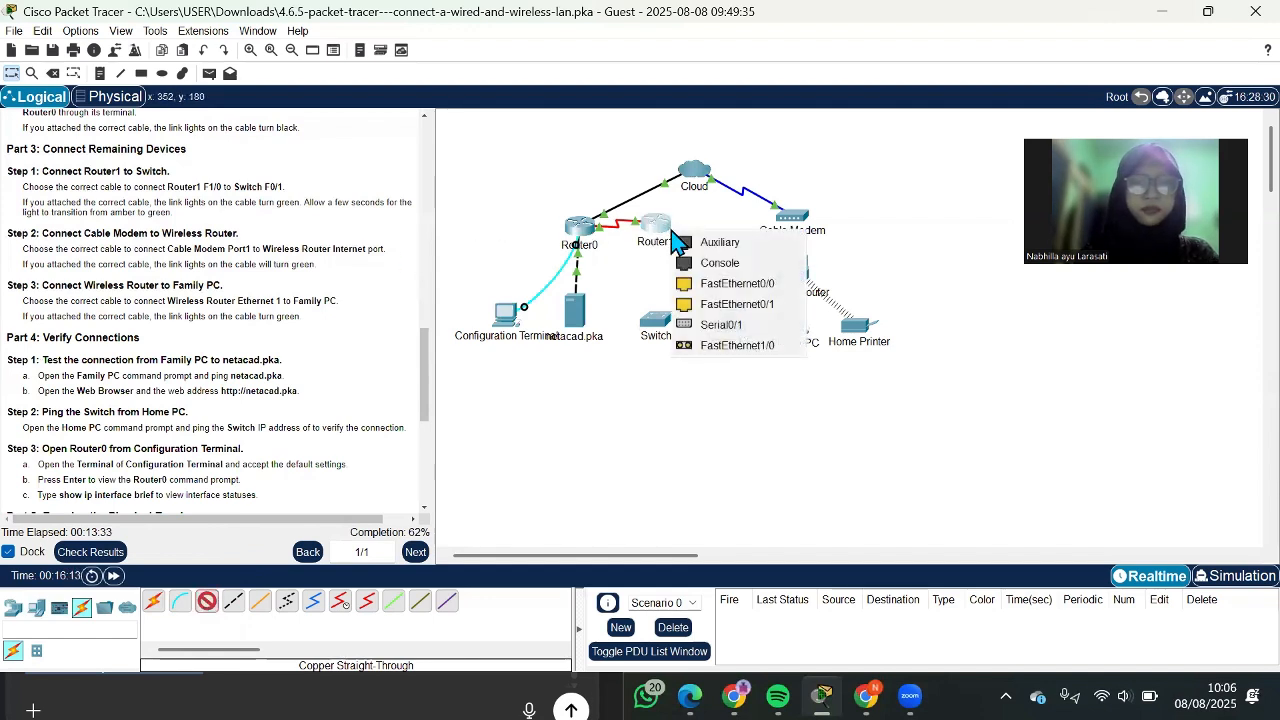
{"action": "left_click", "coordinate": [736, 304]}
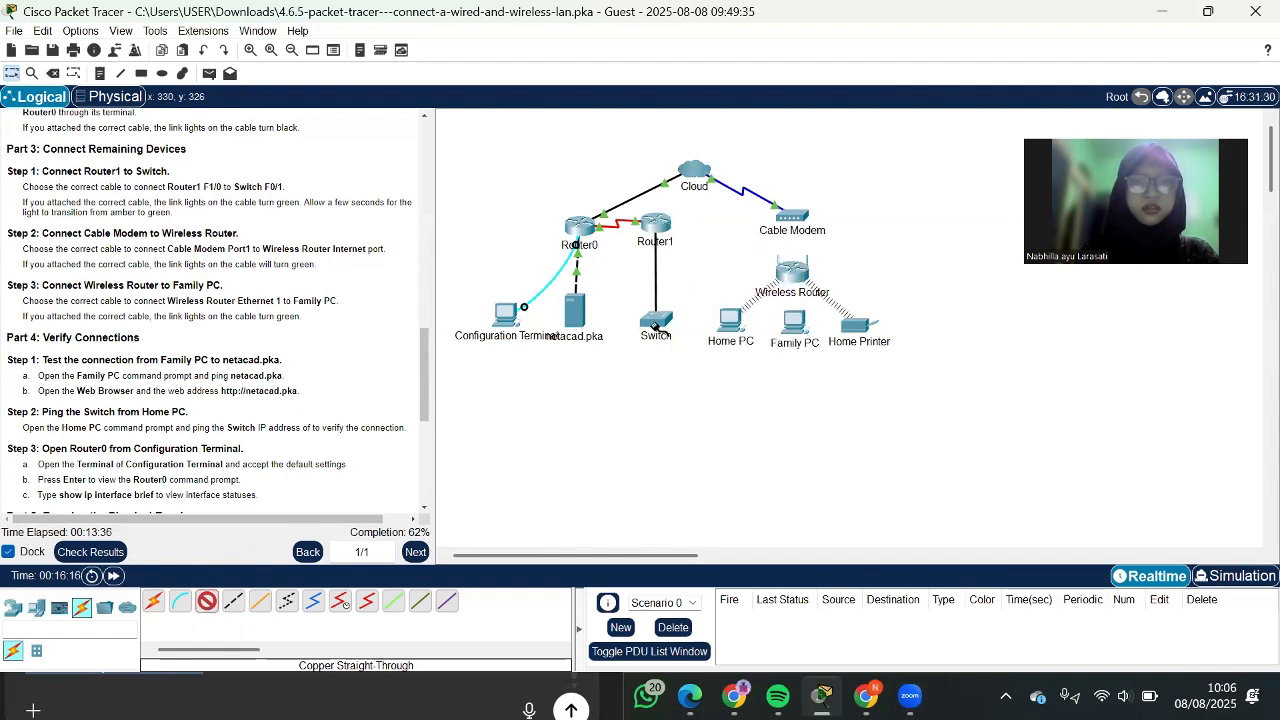
{"action": "left_click", "coordinate": [655, 326]}
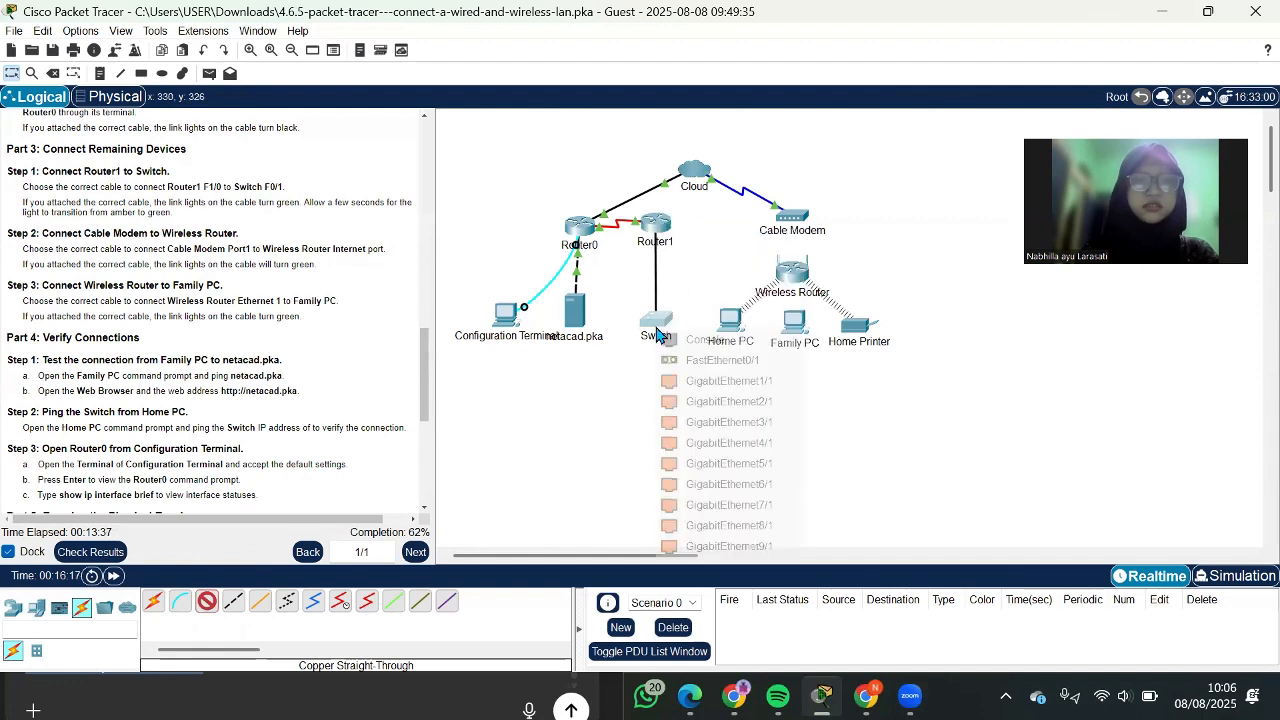
{"action": "left_click", "coordinate": [708, 362]}
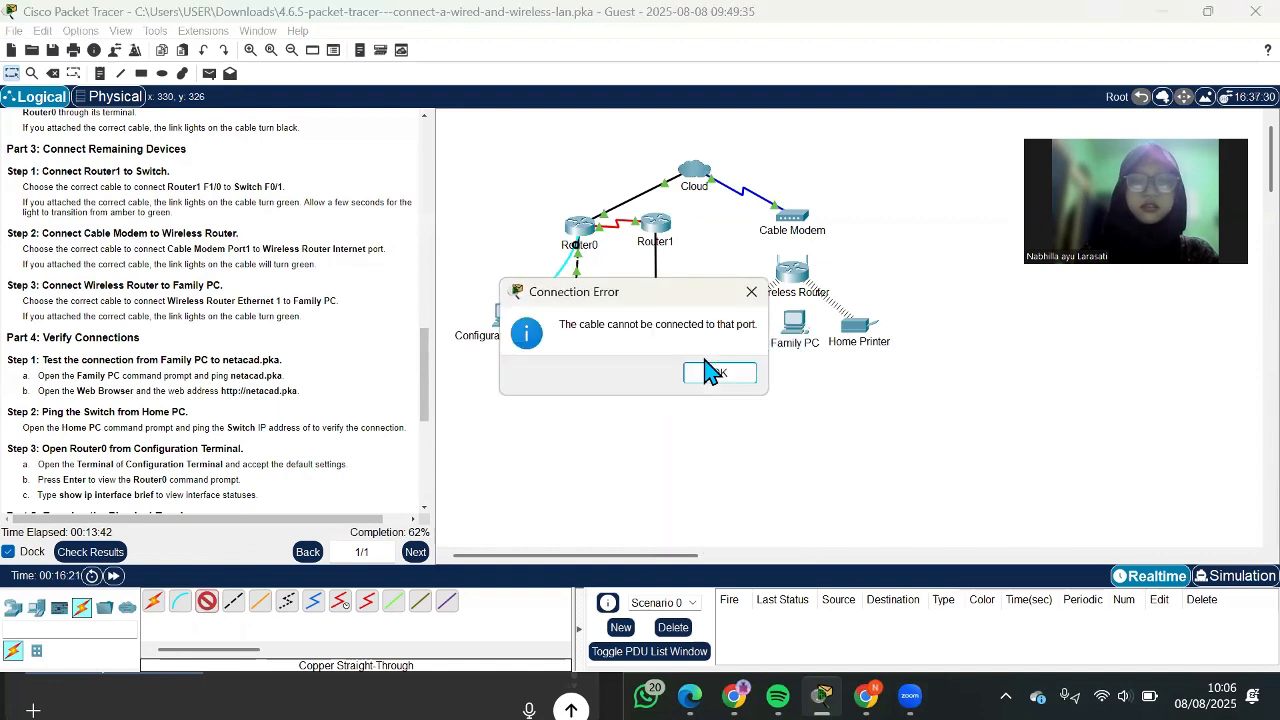
{"action": "left_click", "coordinate": [719, 373]}
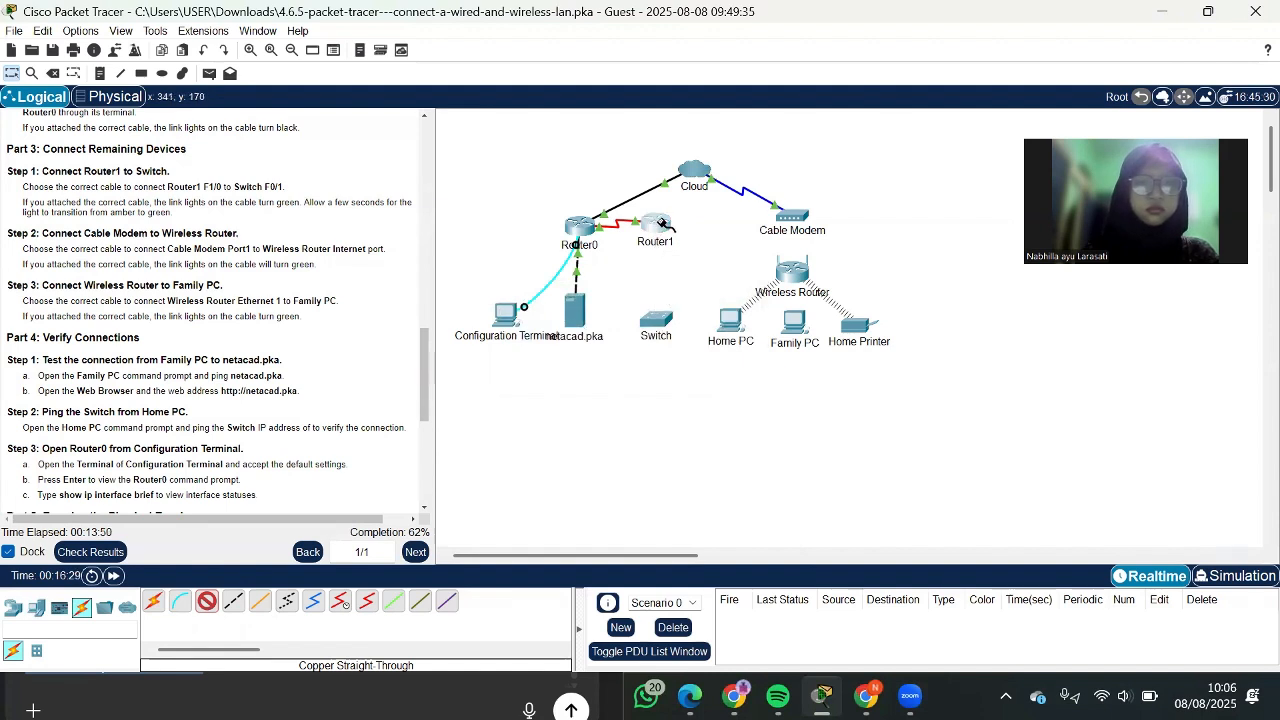
- Try to attach a Copper Straight-Through cable to Router1's FastEthernet1/0 port, discarding the pending cable between attempts
{"action": "left_click", "coordinate": [668, 230]}
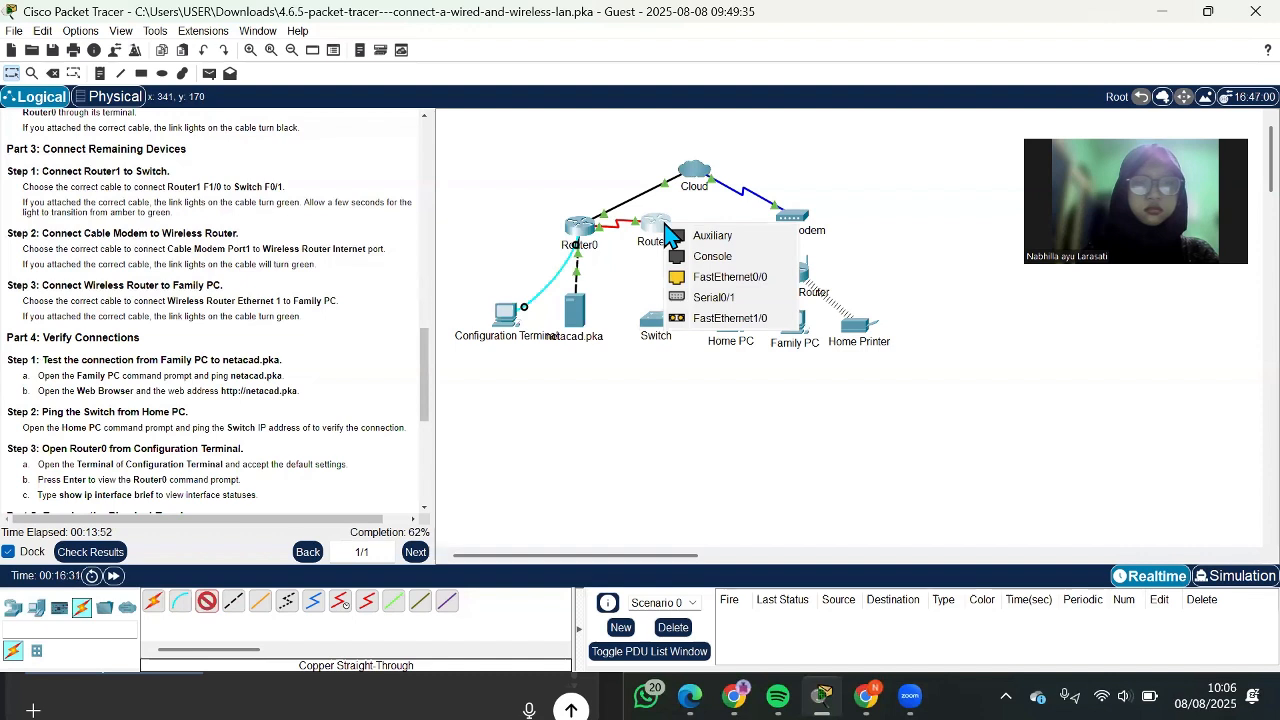
{"action": "left_click", "coordinate": [688, 318]}
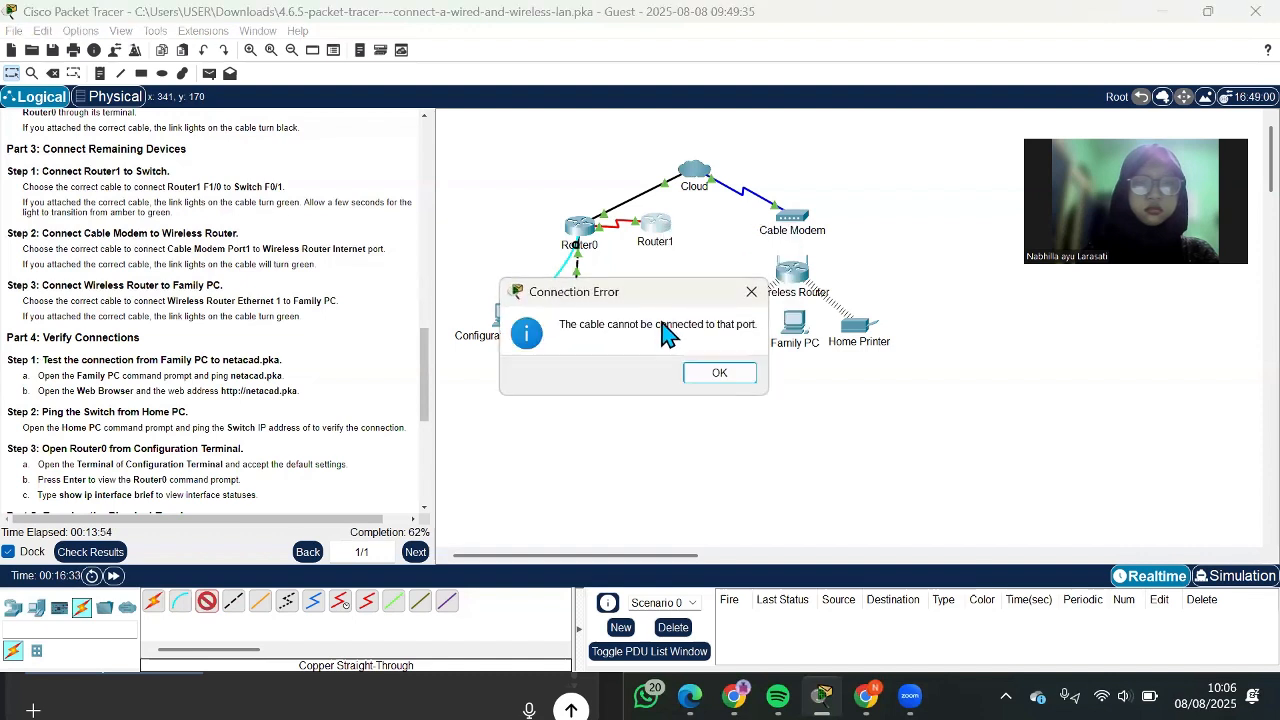
{"action": "left_click", "coordinate": [739, 381]}
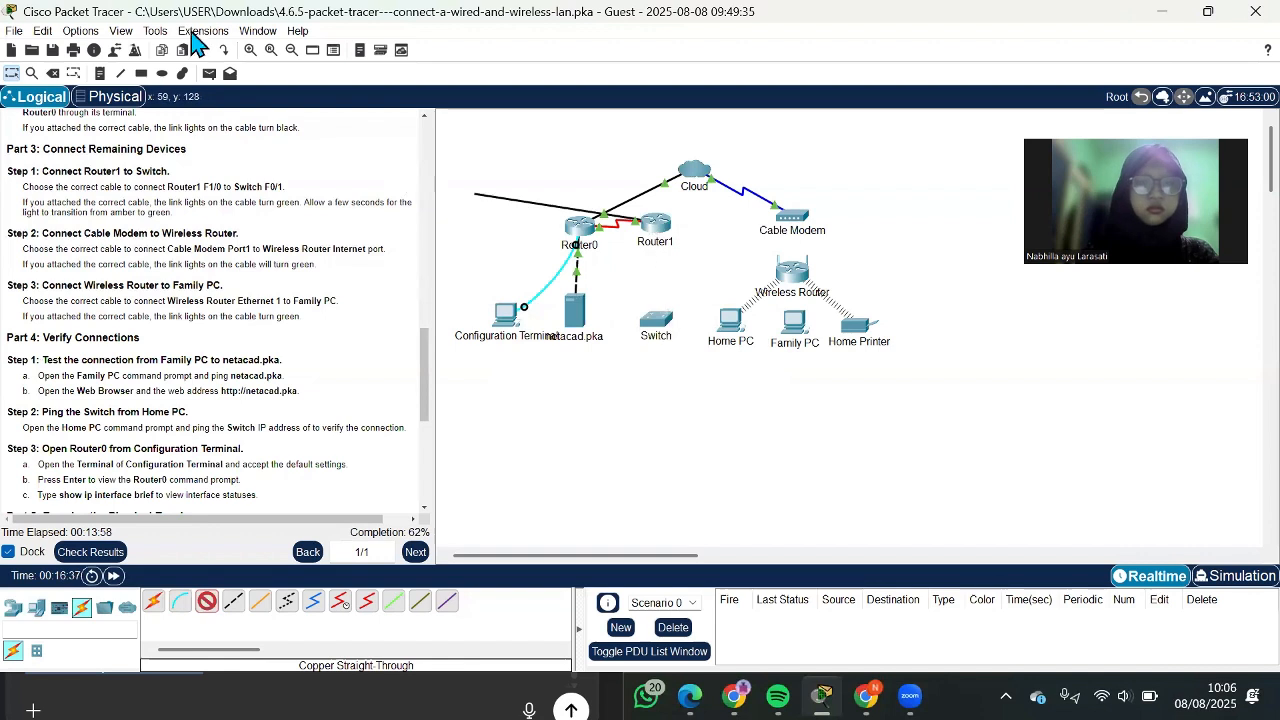
{"action": "left_click", "coordinate": [52, 76]}
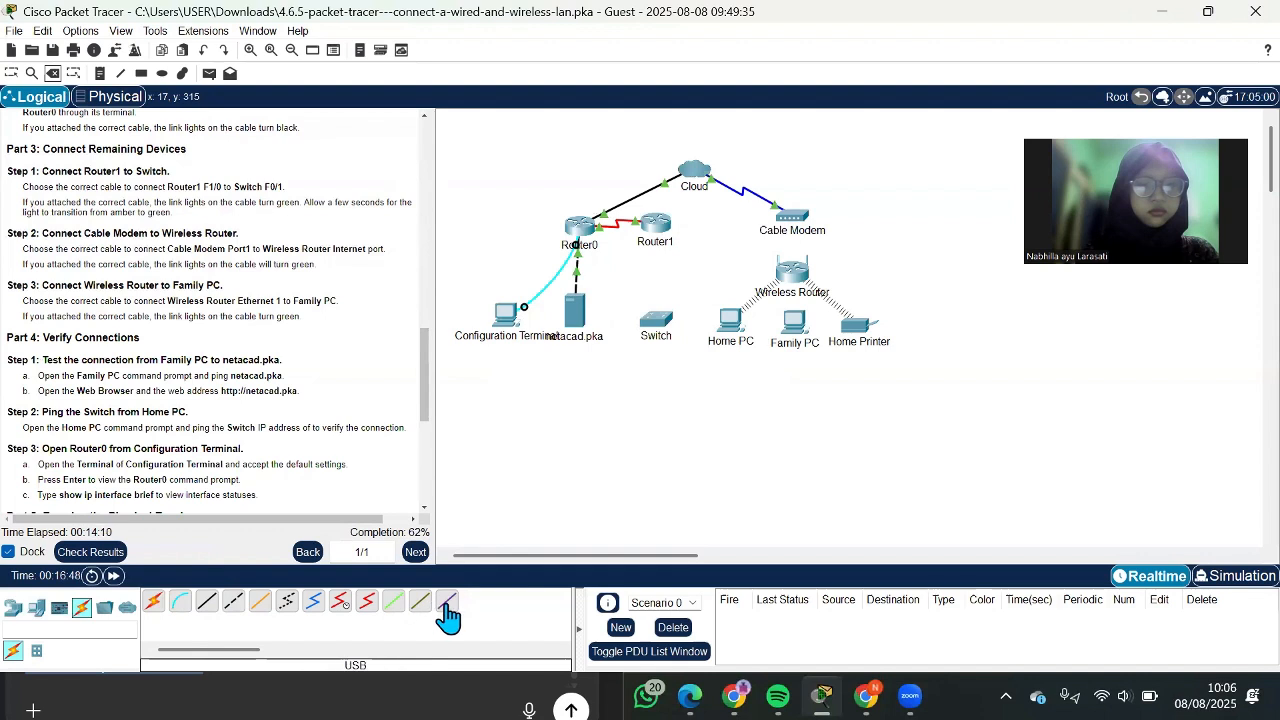
{"action": "left_click", "coordinate": [202, 613]}
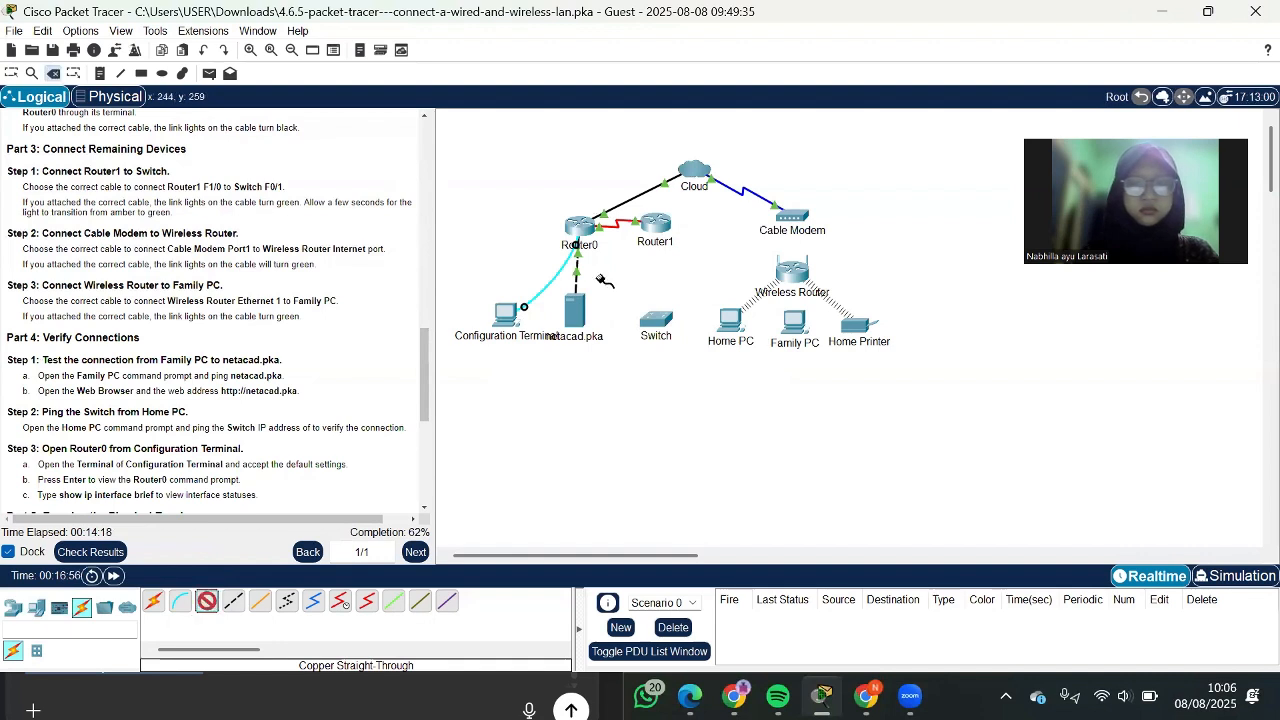
{"action": "left_click", "coordinate": [652, 222]}
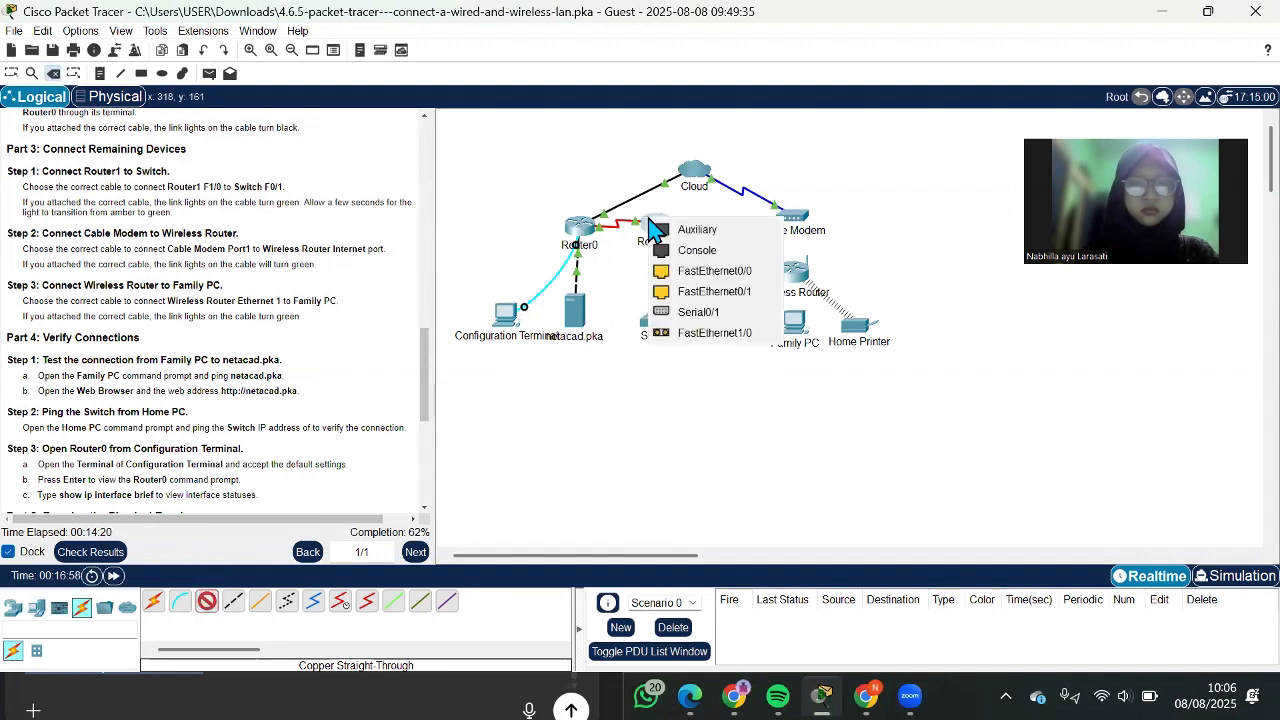
{"action": "left_click", "coordinate": [705, 333]}
{"action": "left_click", "coordinate": [712, 375]}
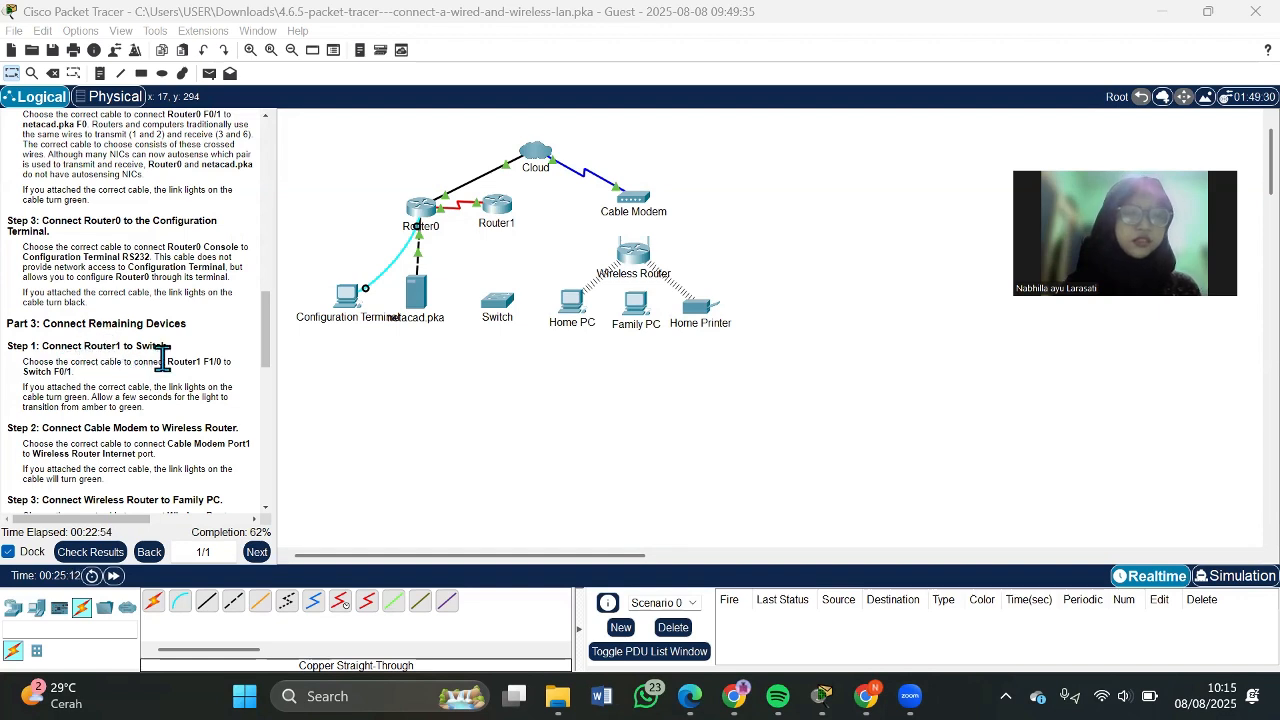
- Connect Router1 FastEthernet1/0 to the Switch's FastEthernet0/1 port with a Fiber cable
{"action": "left_click", "coordinate": [258, 612]}
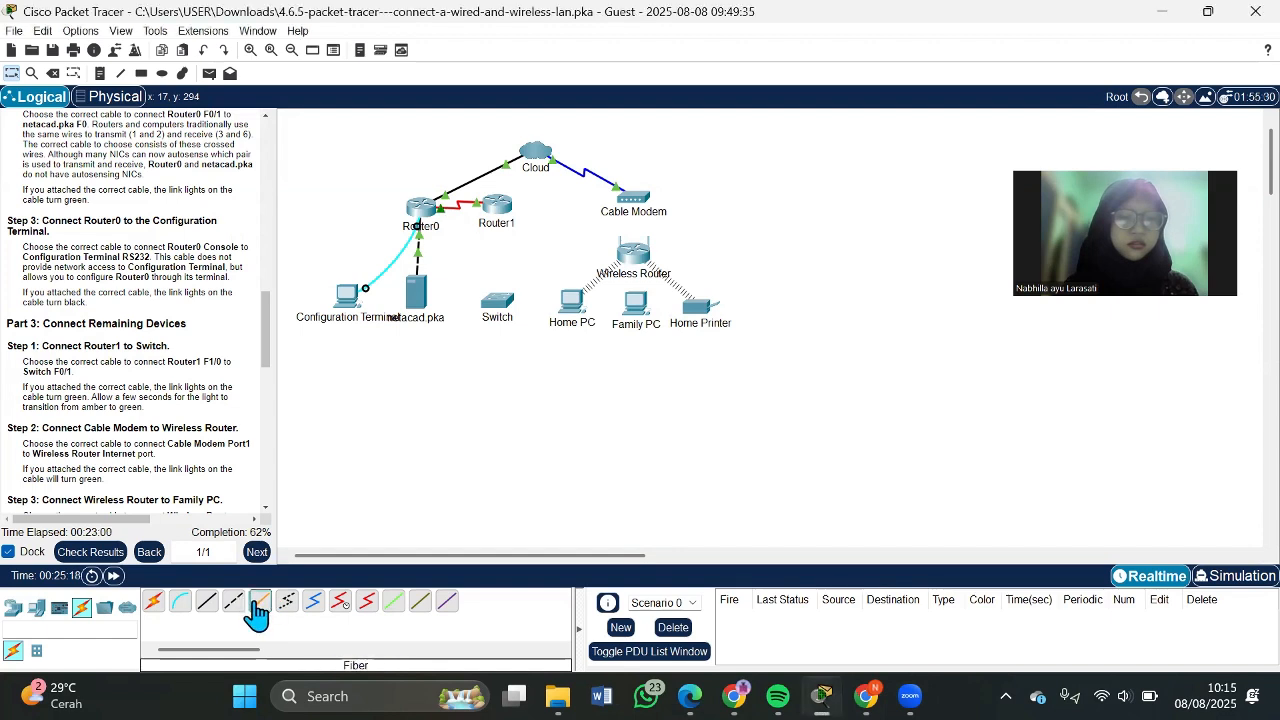
{"action": "left_click", "coordinate": [509, 214]}
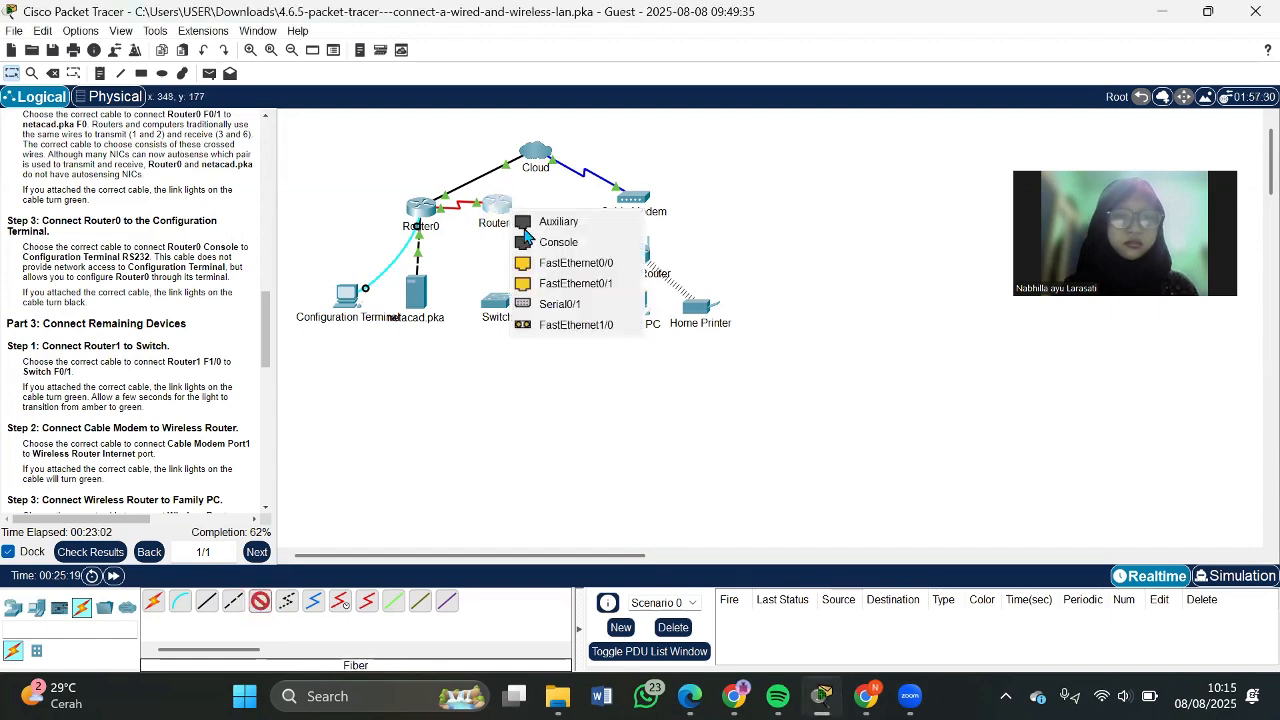
{"action": "left_click", "coordinate": [577, 325]}
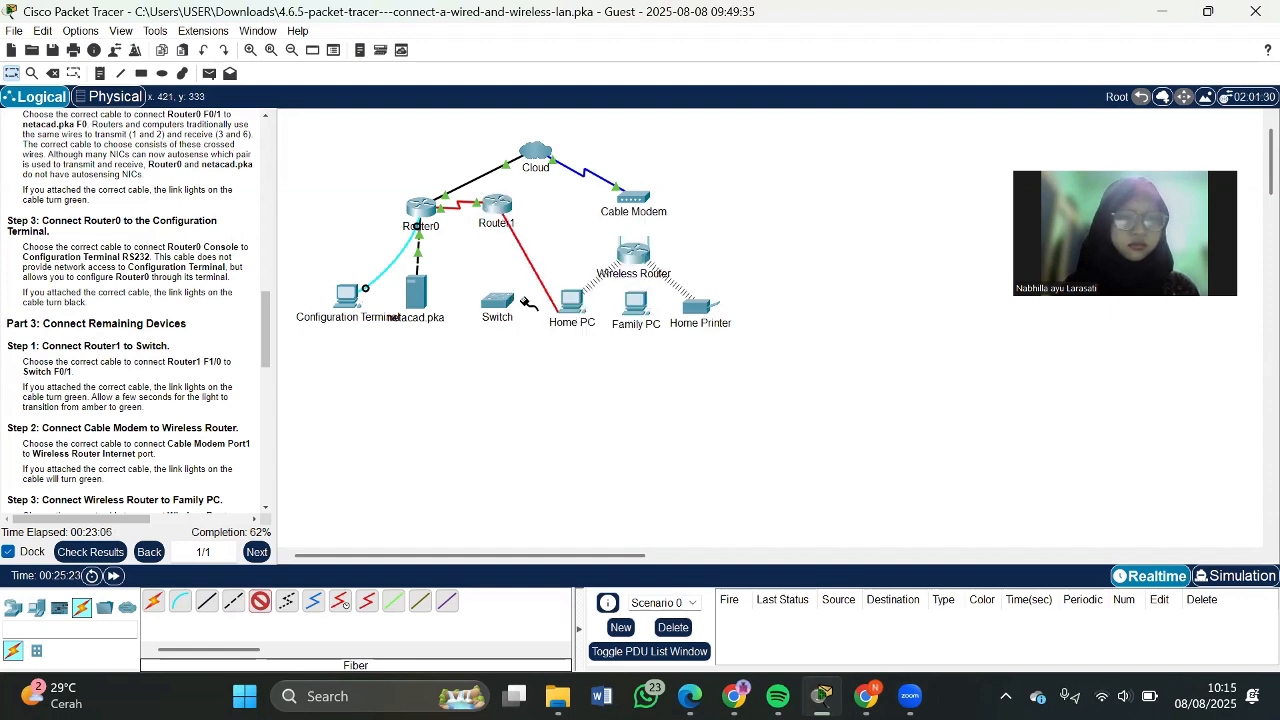
{"action": "left_click", "coordinate": [500, 316]}
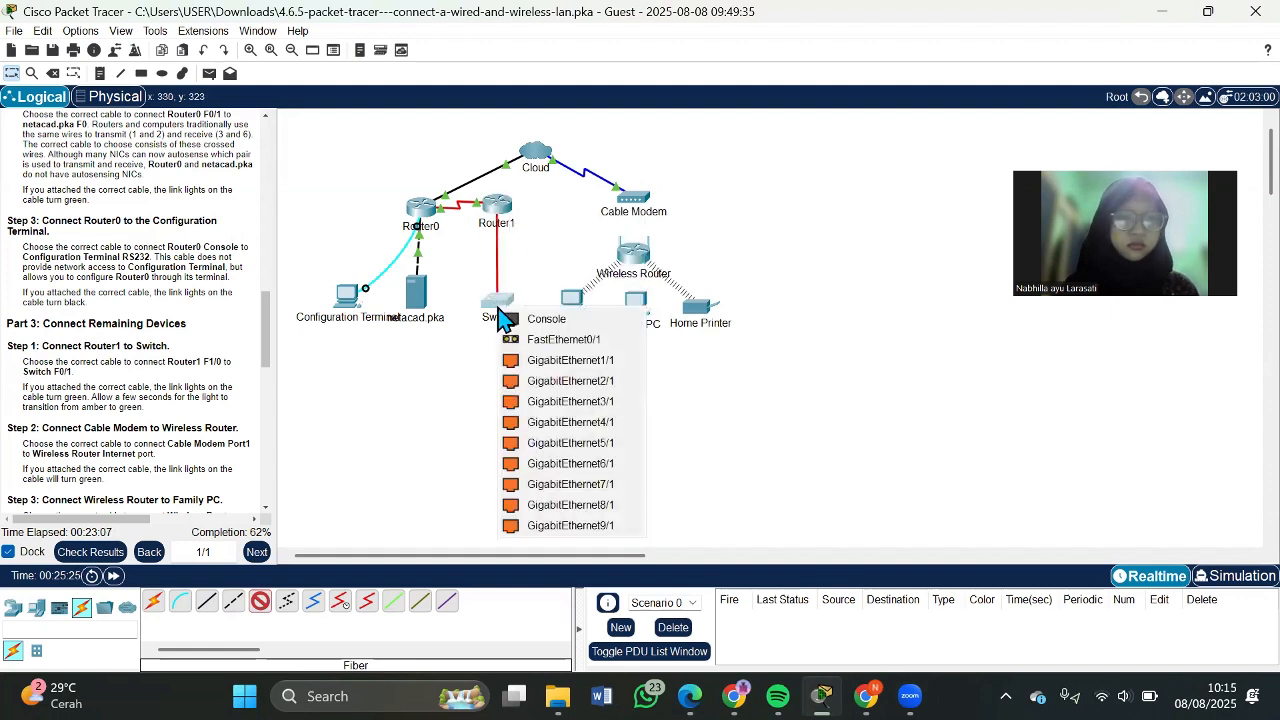
{"action": "left_click", "coordinate": [560, 339]}
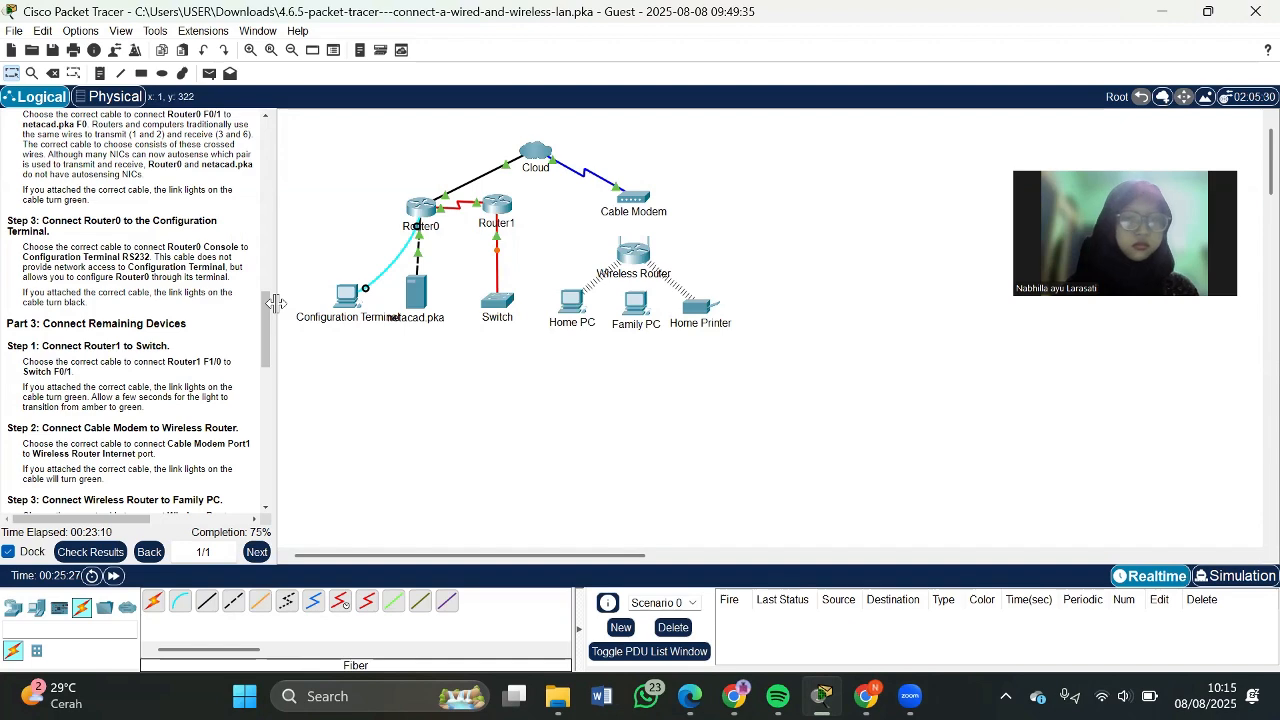
- Connect the Cable Modem's Port 1 to the Wireless Router's Internet port with a Copper Straight-Through cable
{"action": "left_click_drag", "start_coordinate": [275, 303], "coordinate": [304, 303]}
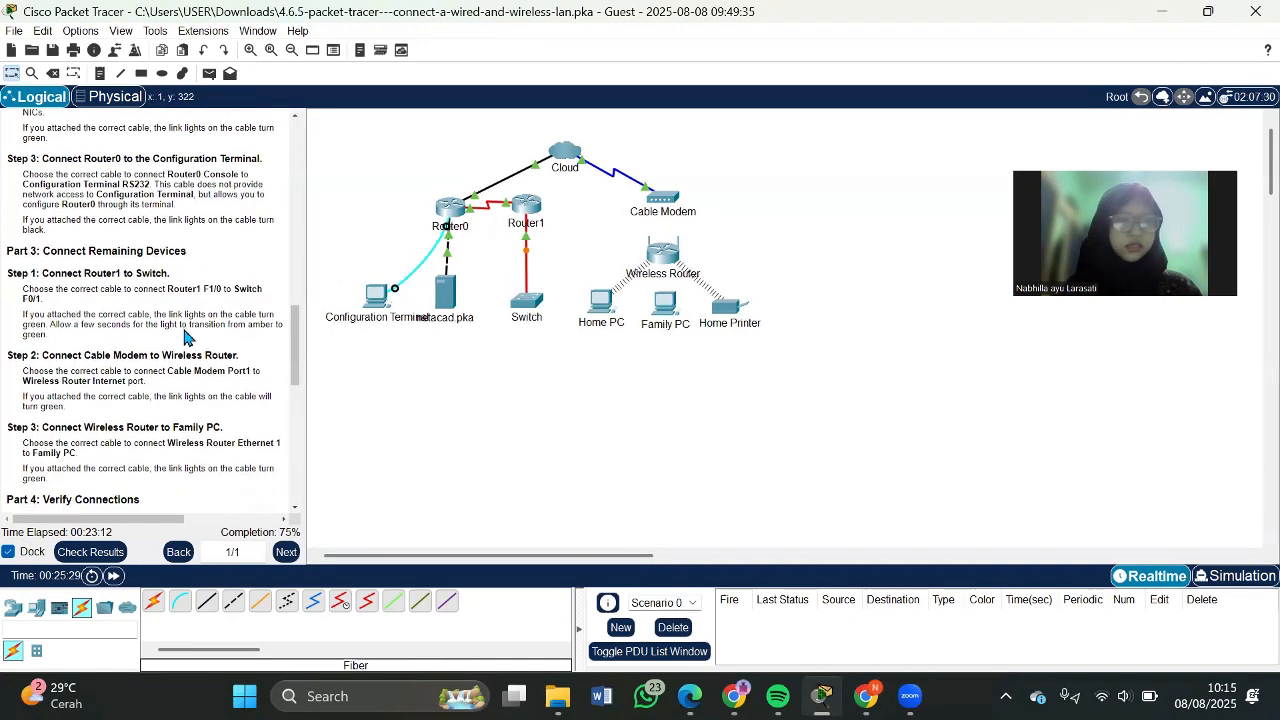
{"action": "scroll", "coordinate": [185, 337], "scroll_direction": "down", "scroll_amount": 1}
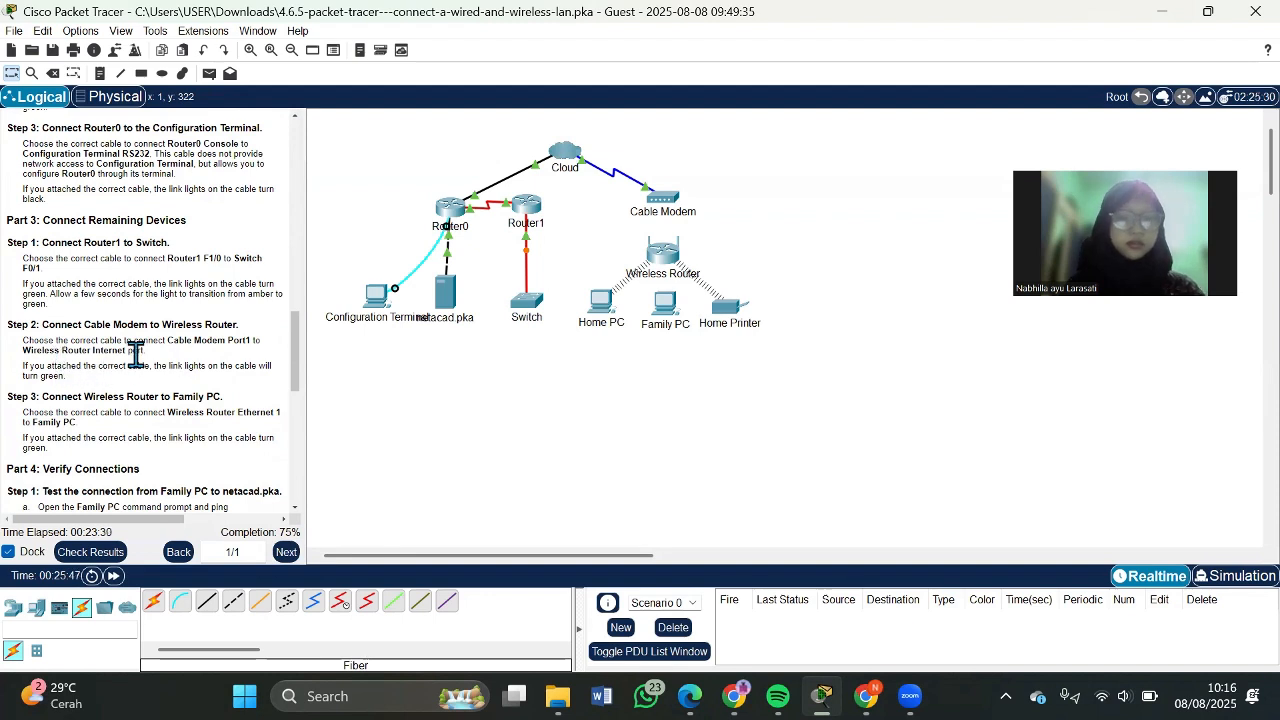
{"action": "left_click", "coordinate": [210, 607]}
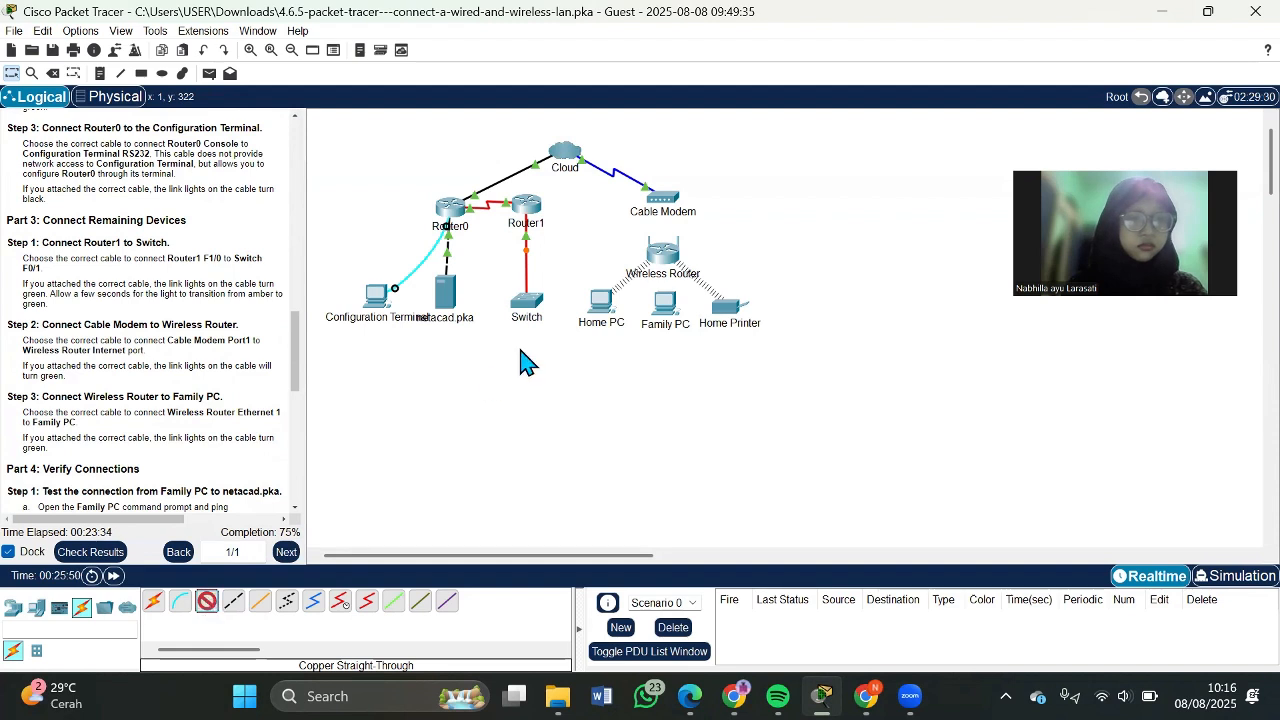
{"action": "left_click", "coordinate": [669, 202]}
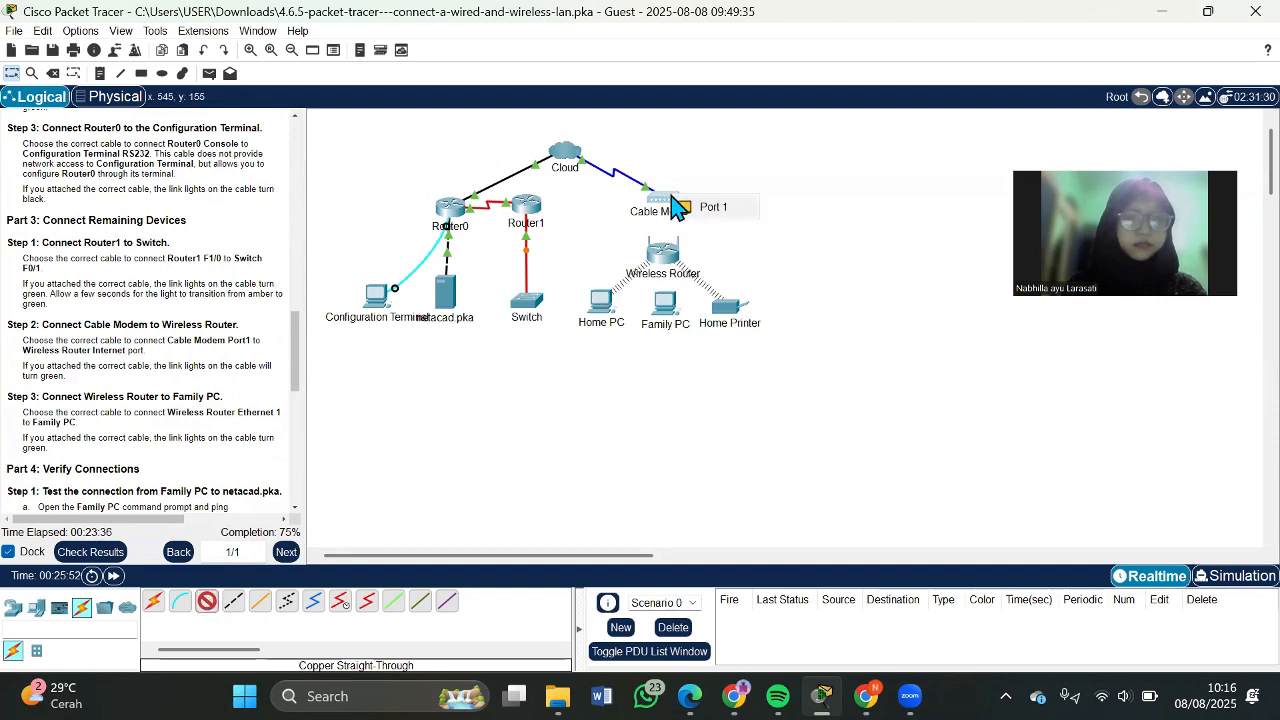
{"action": "left_click", "coordinate": [705, 207]}
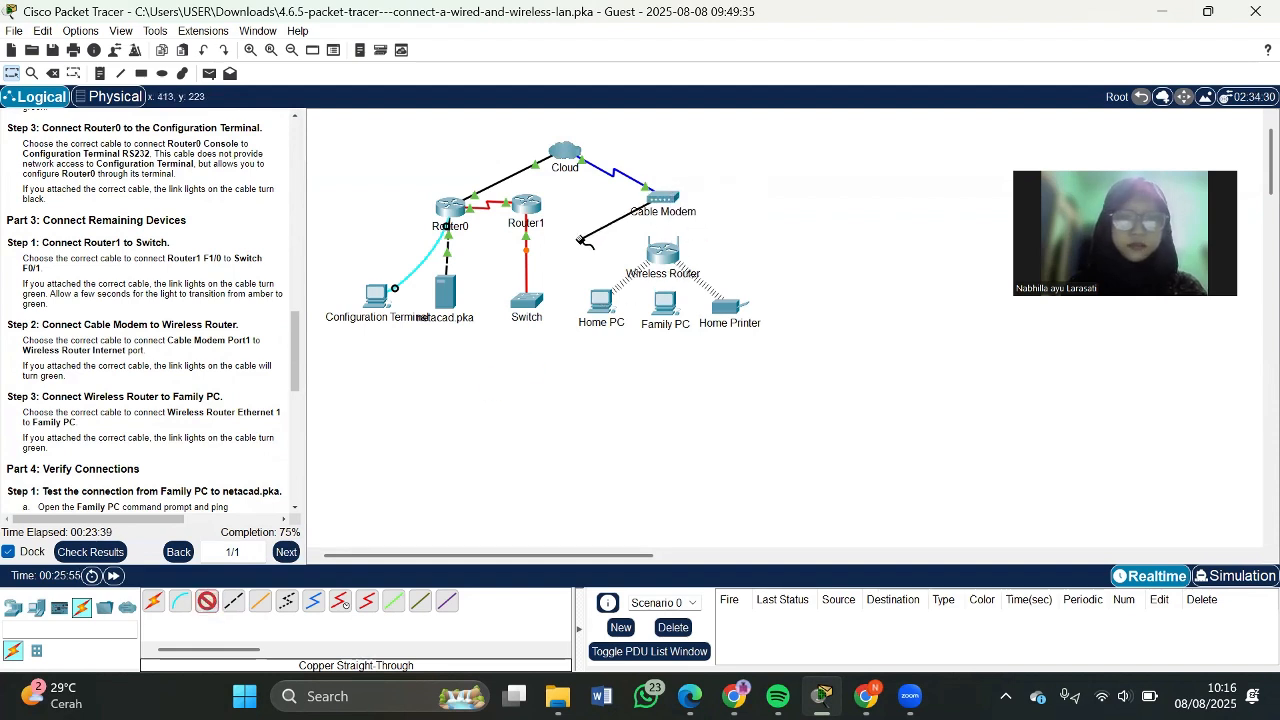
{"action": "left_click", "coordinate": [665, 262]}
{"action": "left_click", "coordinate": [668, 266]}
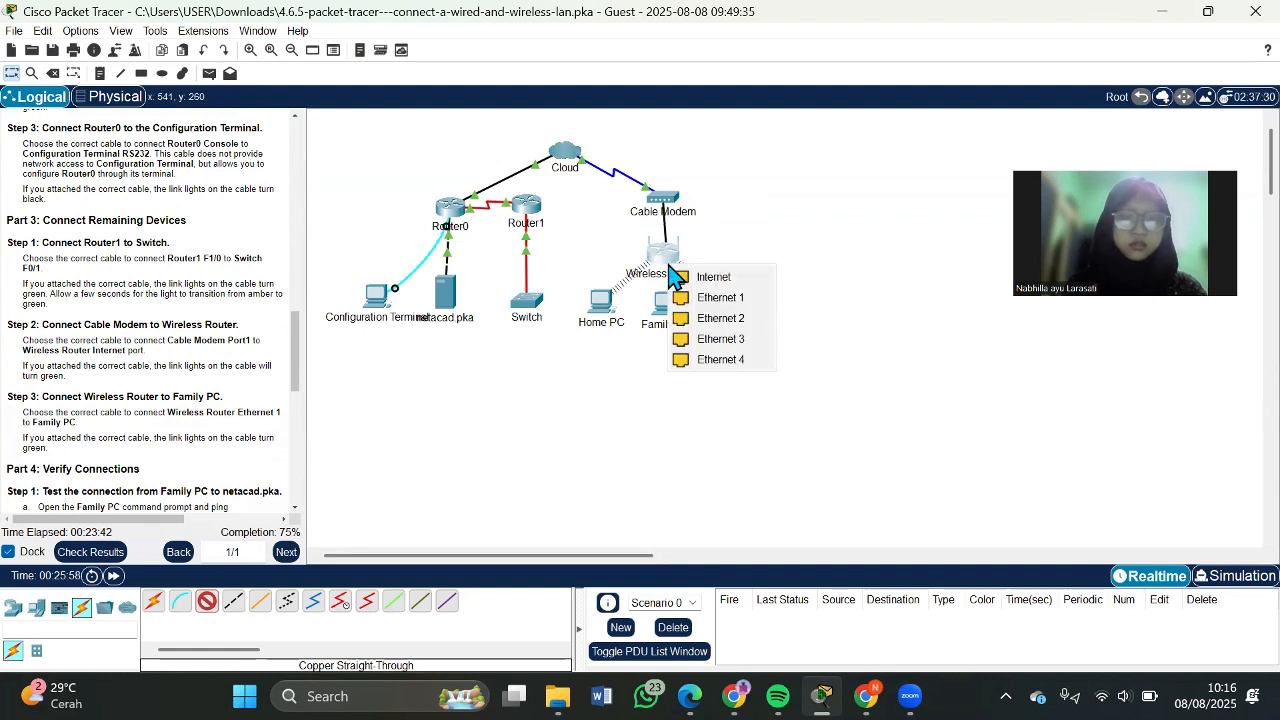
{"action": "left_click", "coordinate": [707, 280]}
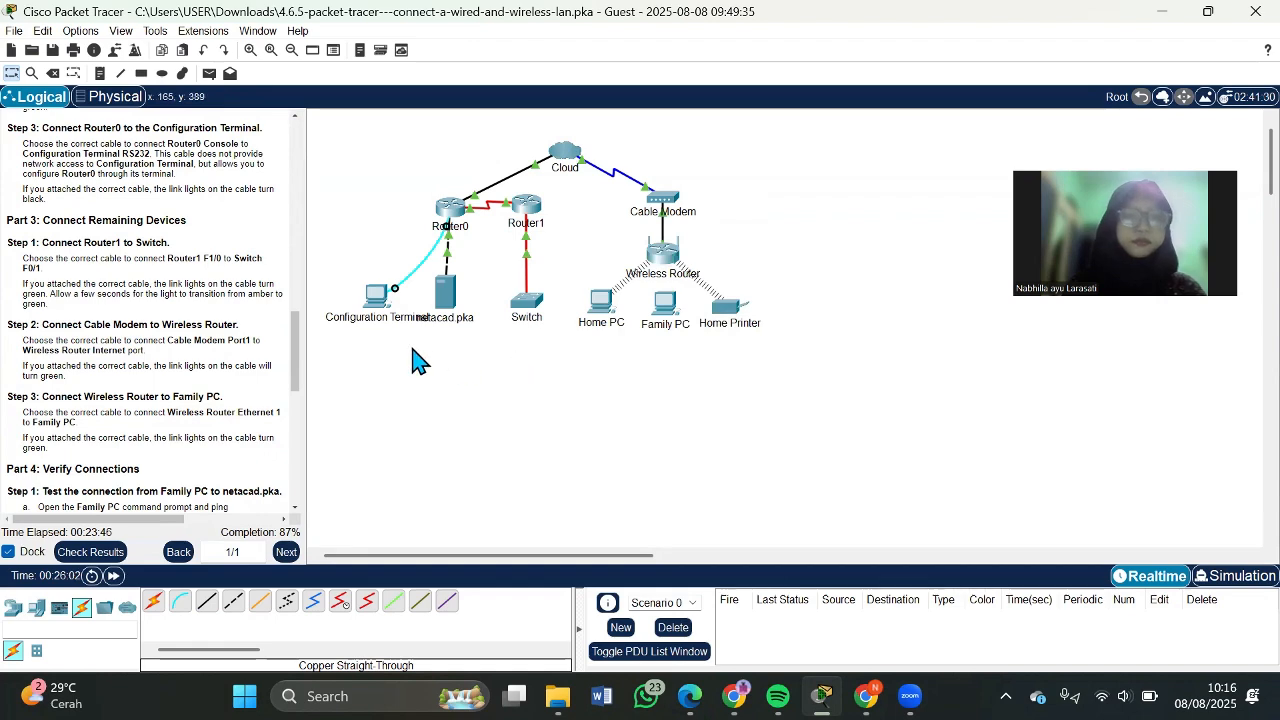
- Connect the Wireless Router's Ethernet 1 port to the Family PC's FastEthernet0 port with a Copper Straight-Through cable
{"action": "scroll", "coordinate": [138, 398], "scroll_direction": "down", "scroll_amount": 3}
{"action": "scroll", "coordinate": [138, 398], "scroll_direction": "down", "scroll_amount": 2}
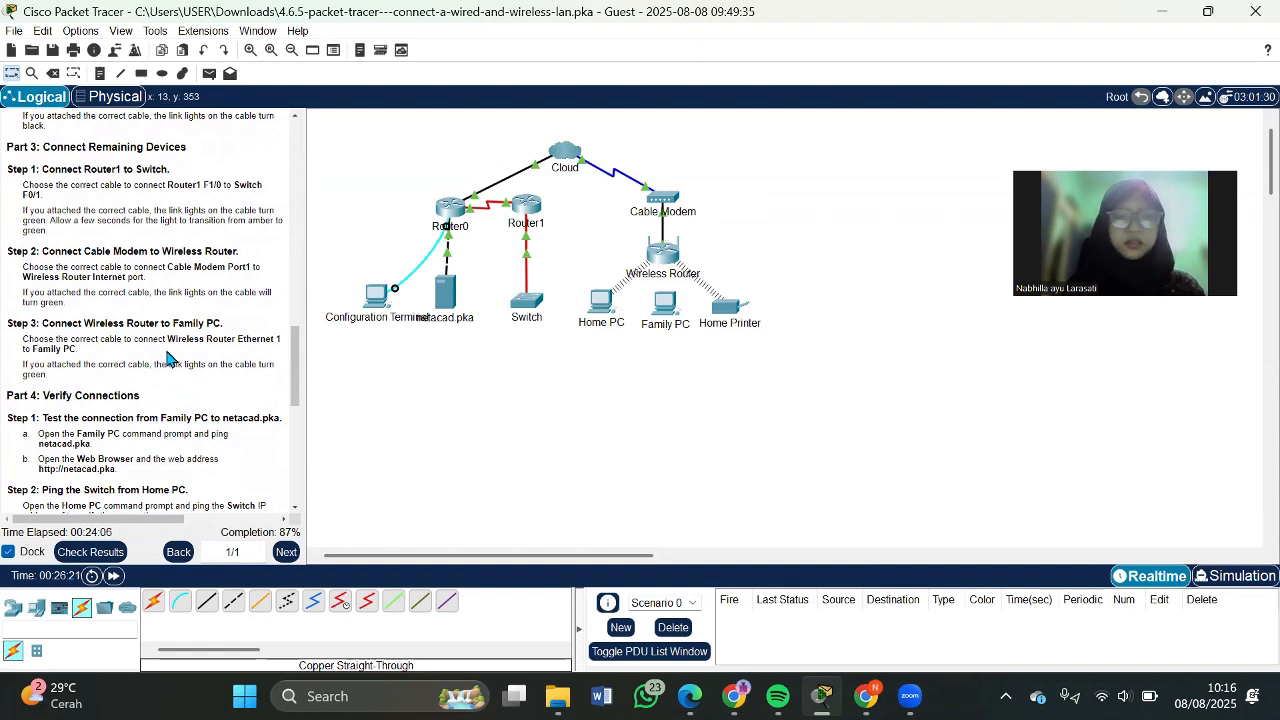
{"action": "left_click", "coordinate": [211, 604]}
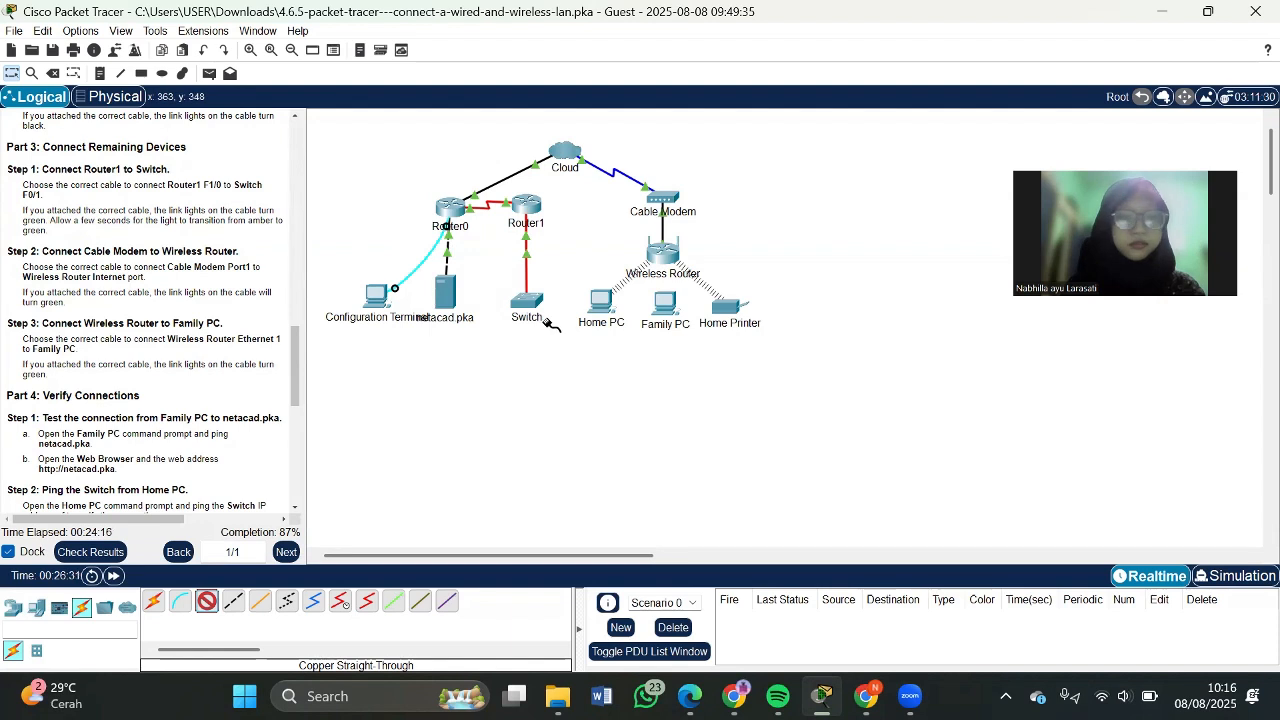
{"action": "left_click", "coordinate": [670, 258]}
{"action": "left_click", "coordinate": [714, 276]}
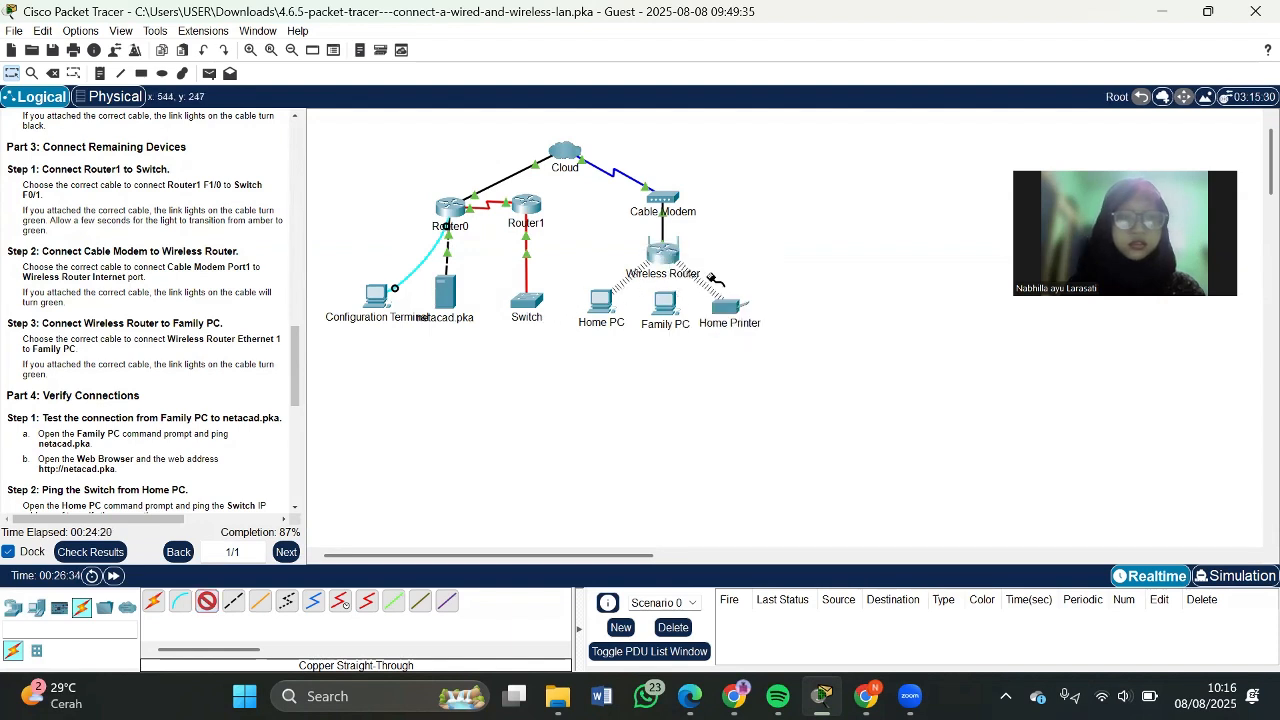
{"action": "left_click", "coordinate": [657, 310]}
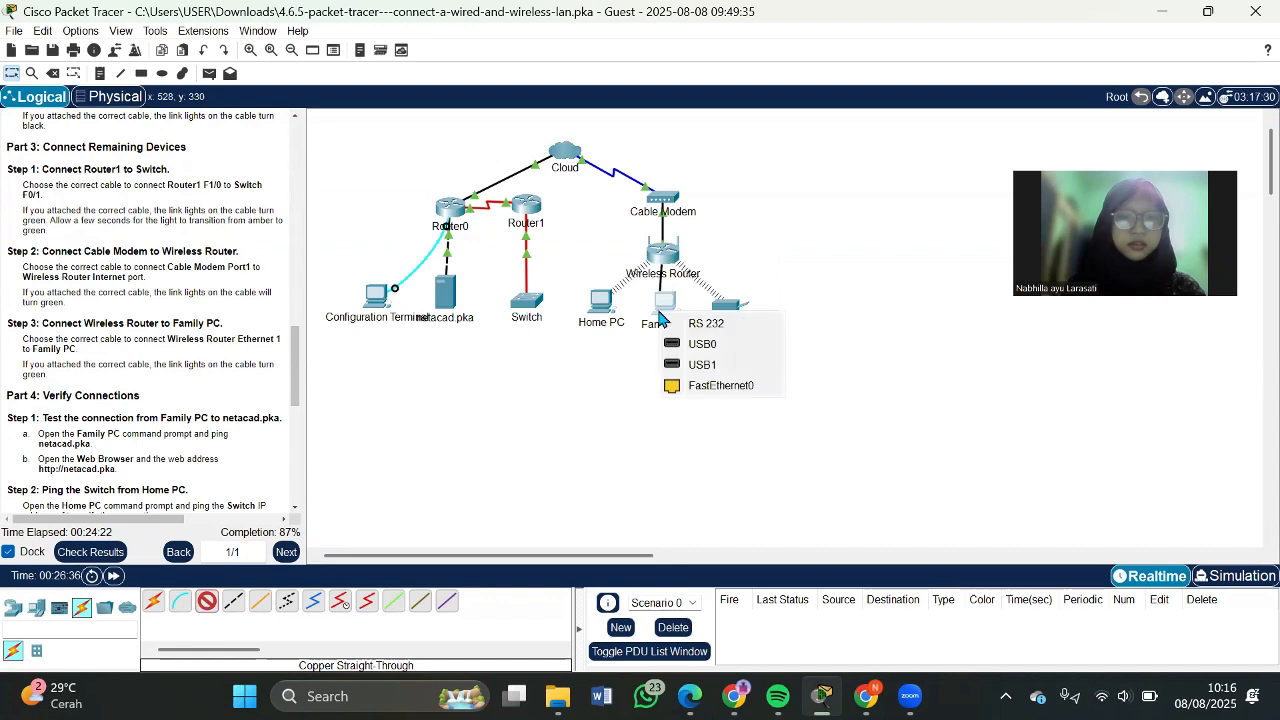
{"action": "left_click", "coordinate": [714, 386]}
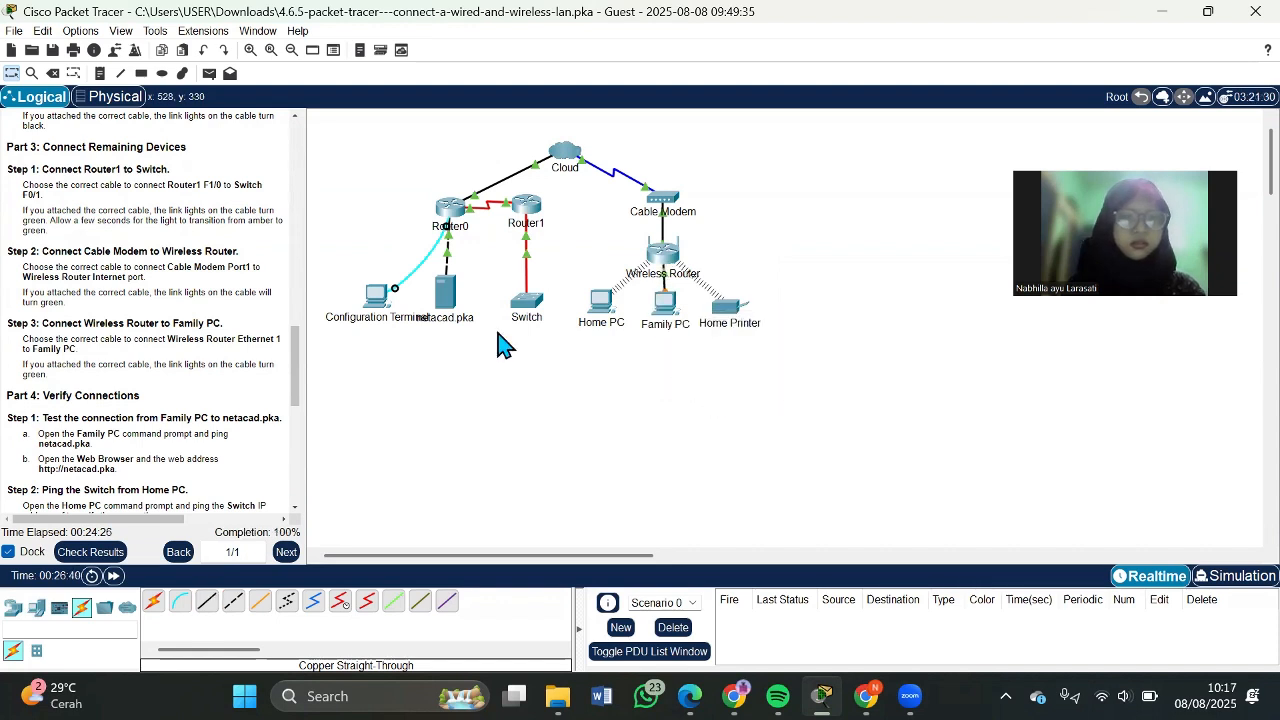
- Ping netacad.pka from the Family PC's Command Prompt
{"action": "scroll", "coordinate": [190, 340], "scroll_direction": "down", "scroll_amount": 1}
{"action": "scroll", "coordinate": [190, 340], "scroll_direction": "down", "scroll_amount": 3}
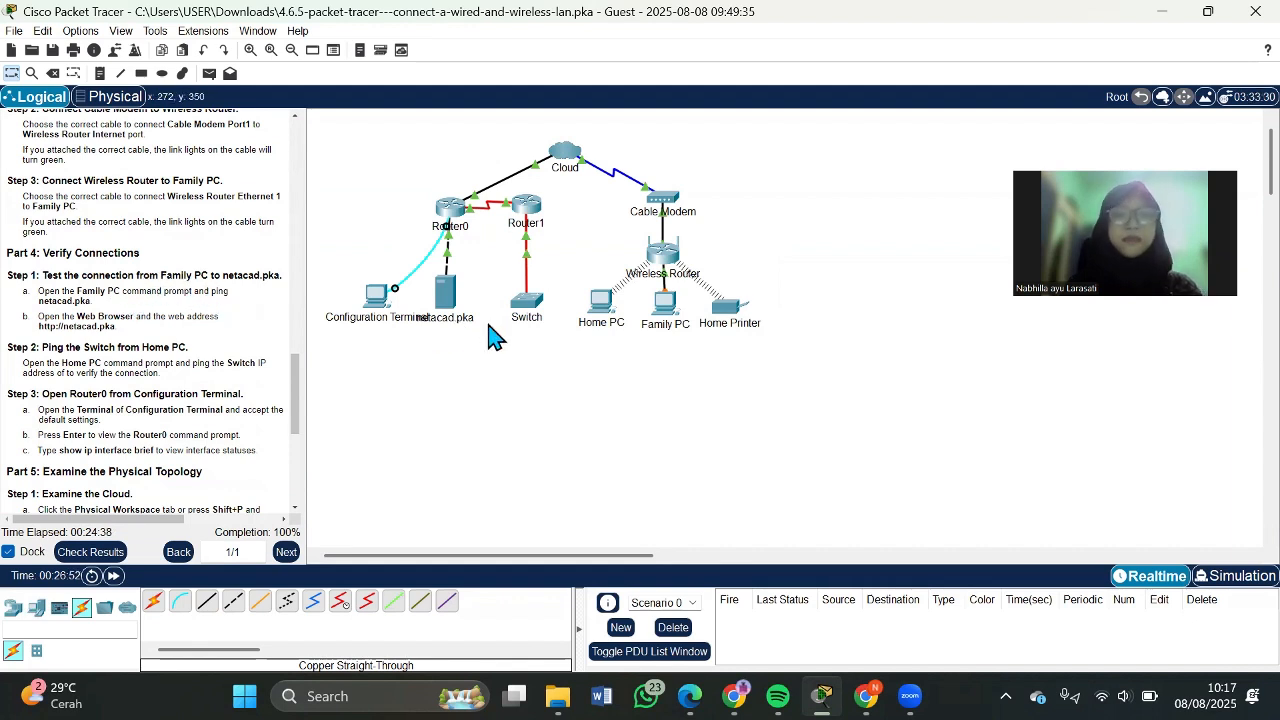
{"action": "left_click", "coordinate": [665, 310]}
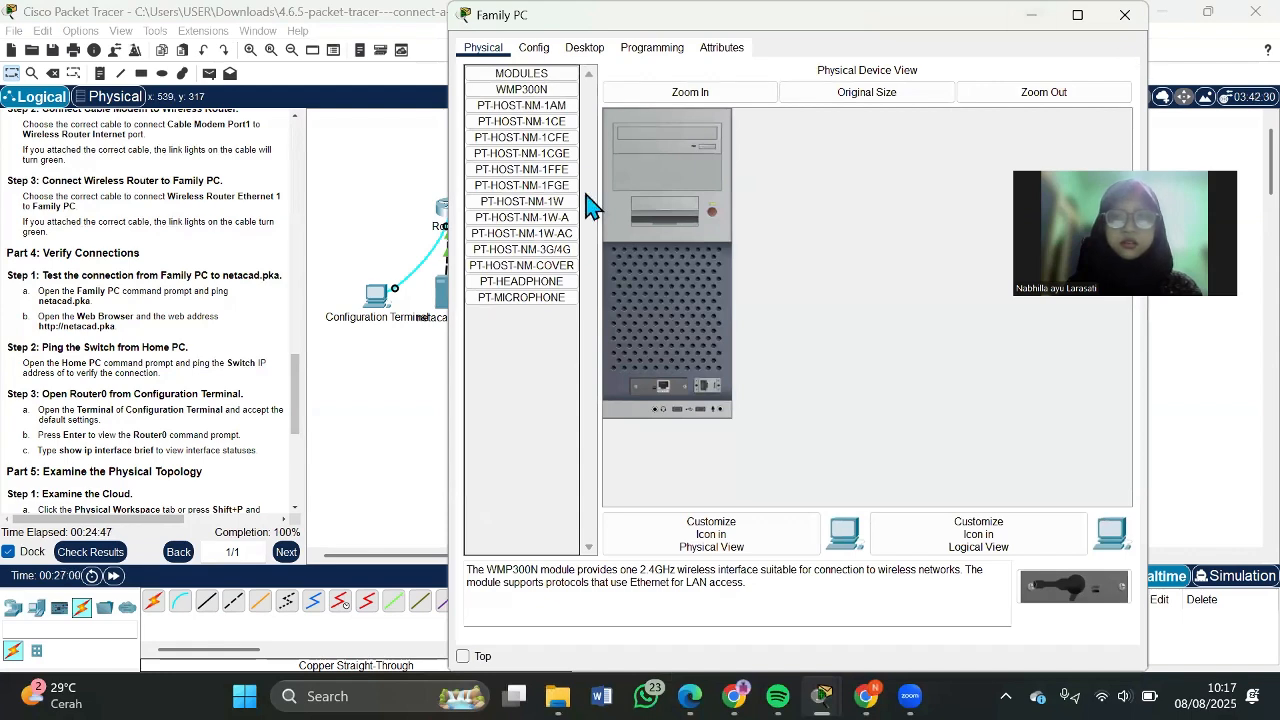
{"action": "left_click_drag", "start_coordinate": [588, 16], "coordinate": [544, 132]}
{"action": "left_click", "coordinate": [543, 166]}
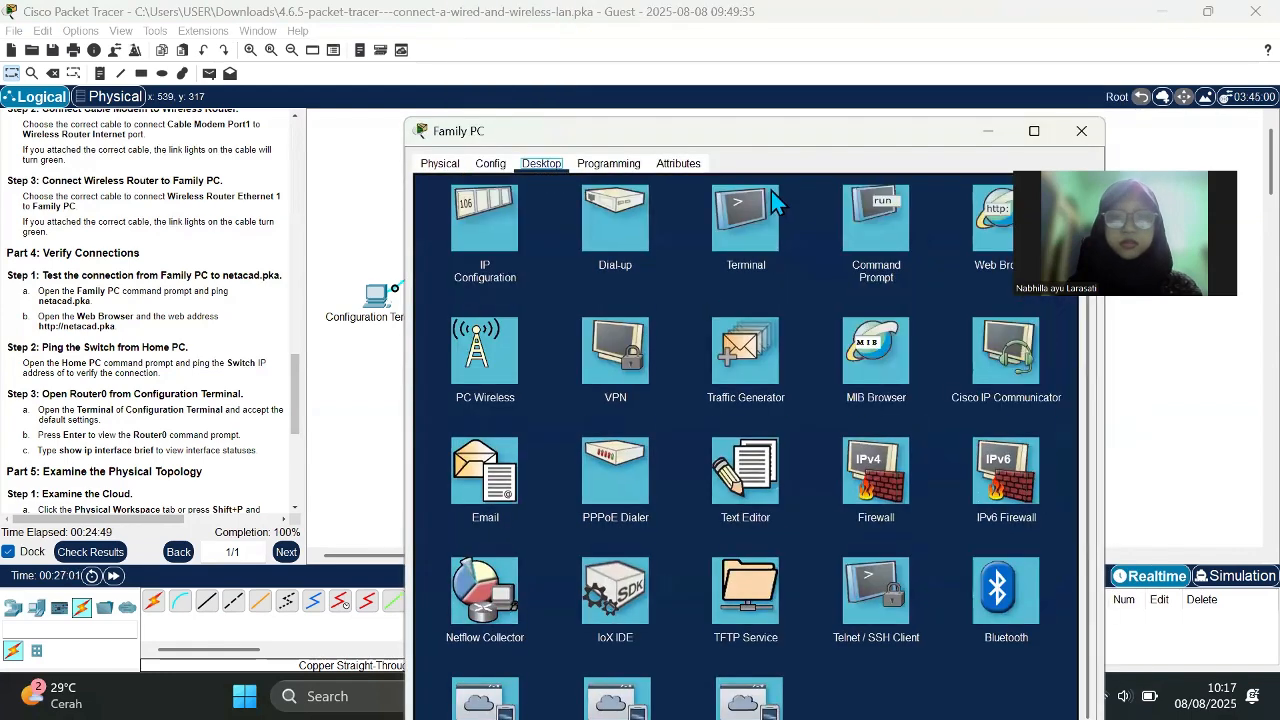
{"action": "left_click", "coordinate": [876, 218]}
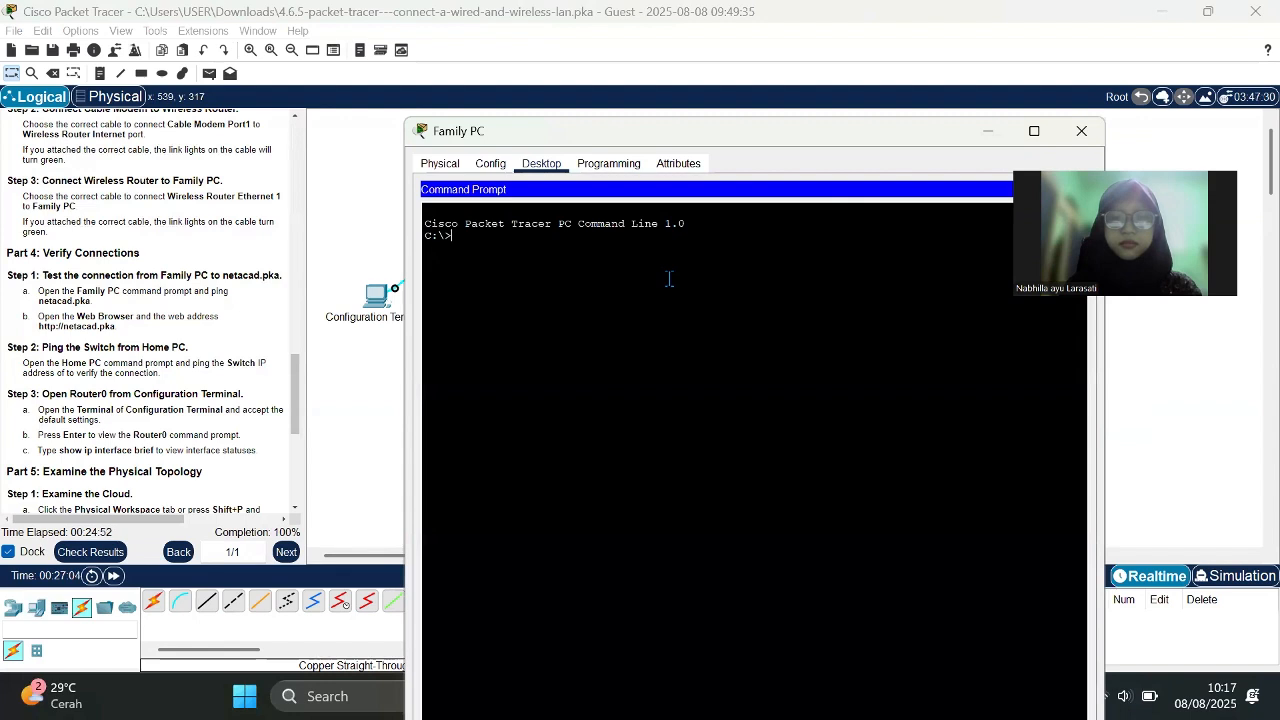
{"action": "type", "text": "ping"}
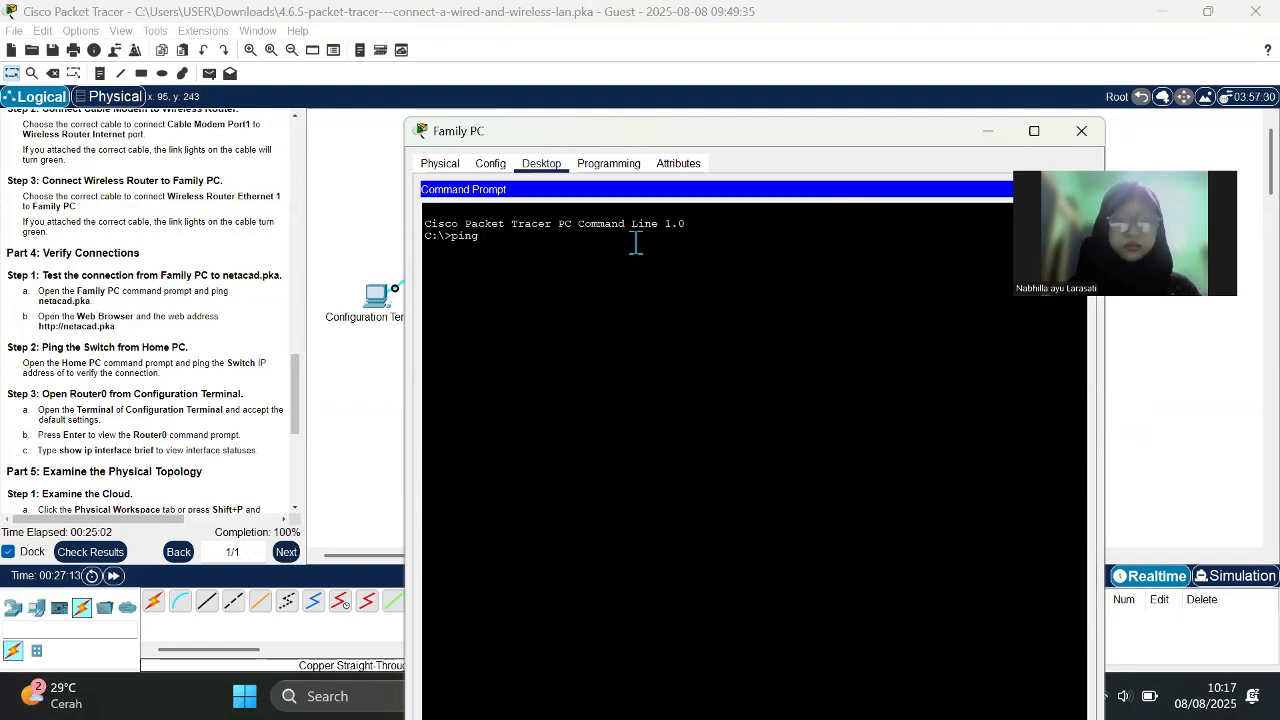
{"action": "type", "text": "netacad.pka"}
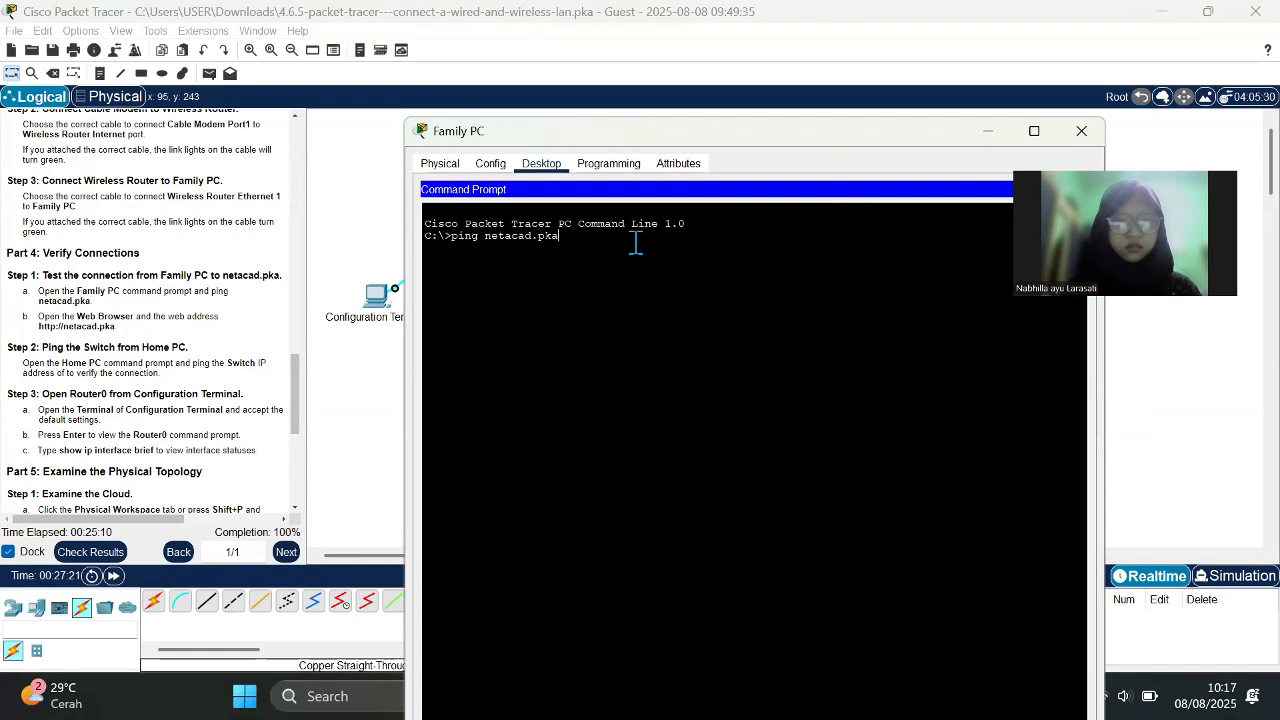
{"action": "key", "text": "Return"}
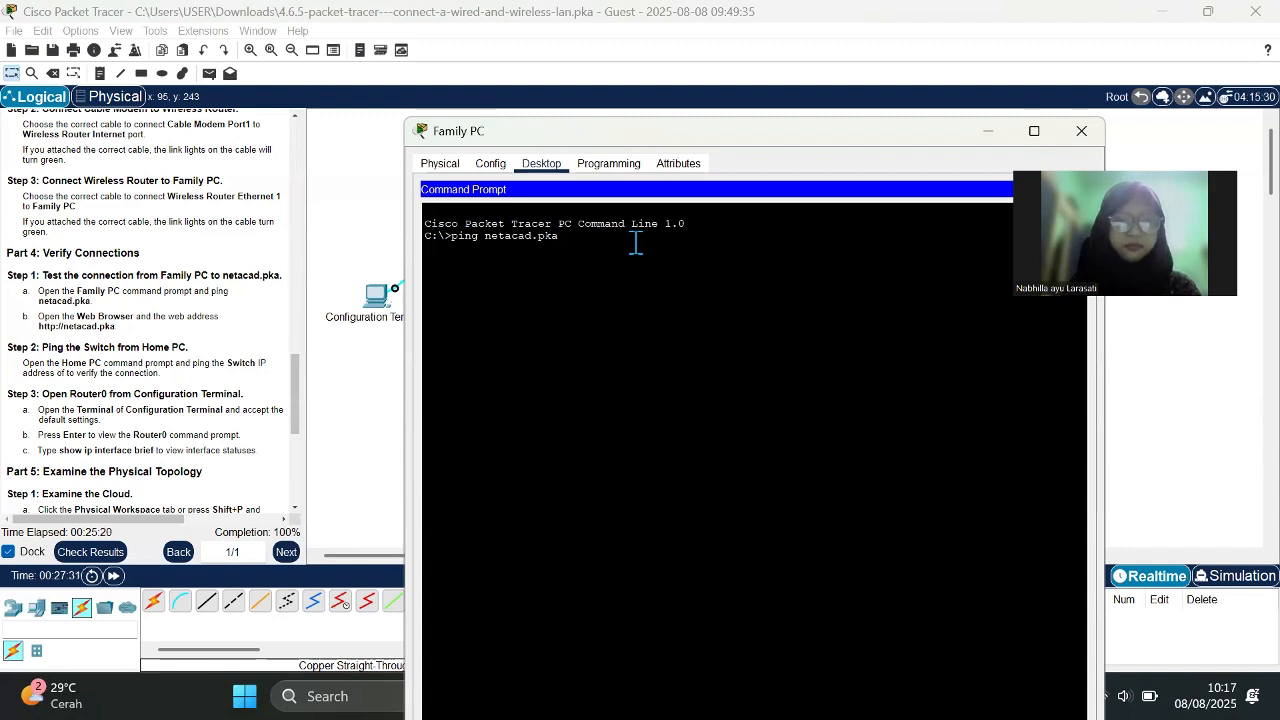
{"action": "left_click", "coordinate": [709, 116]}
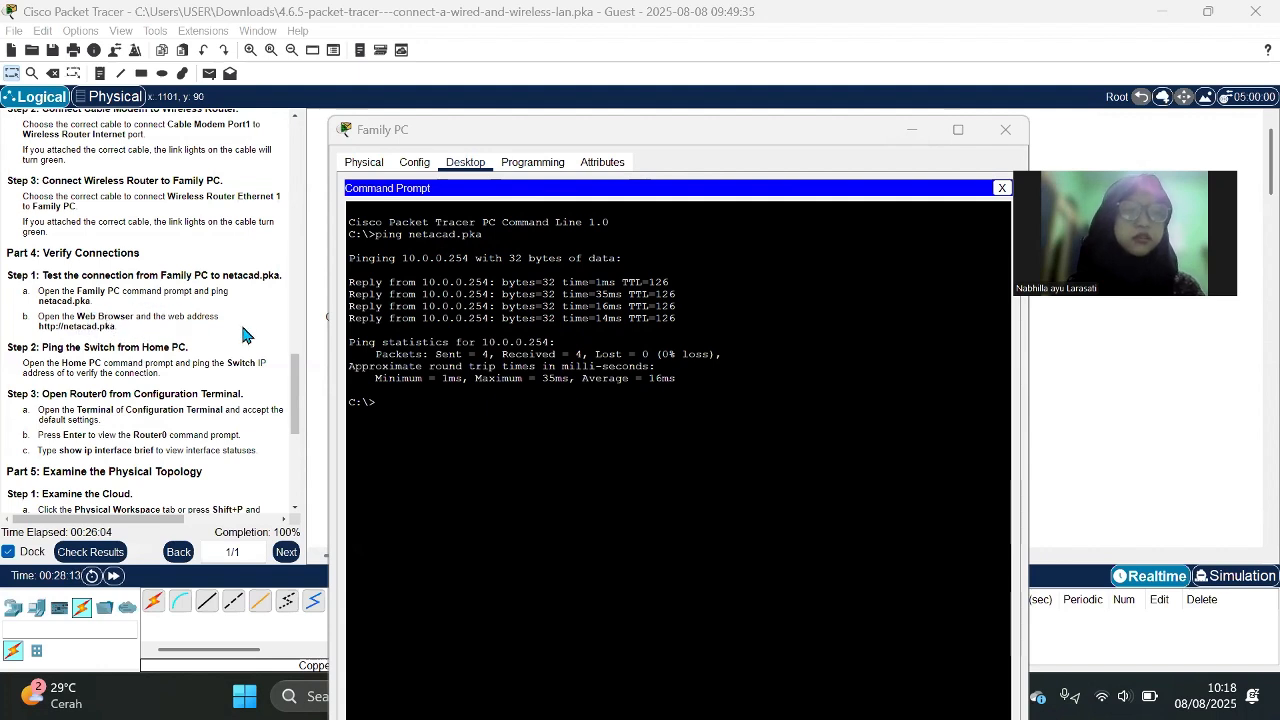
{"action": "left_click", "coordinate": [1001, 188]}
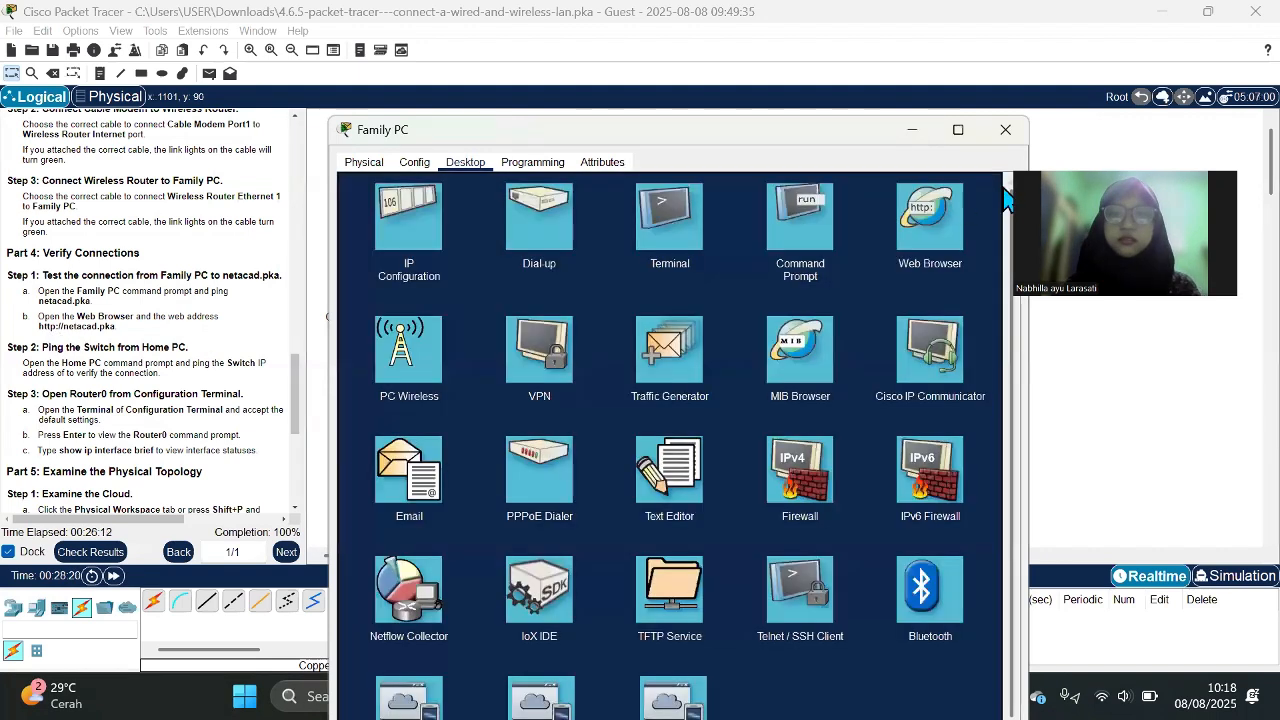
{"action": "left_click", "coordinate": [930, 212]}
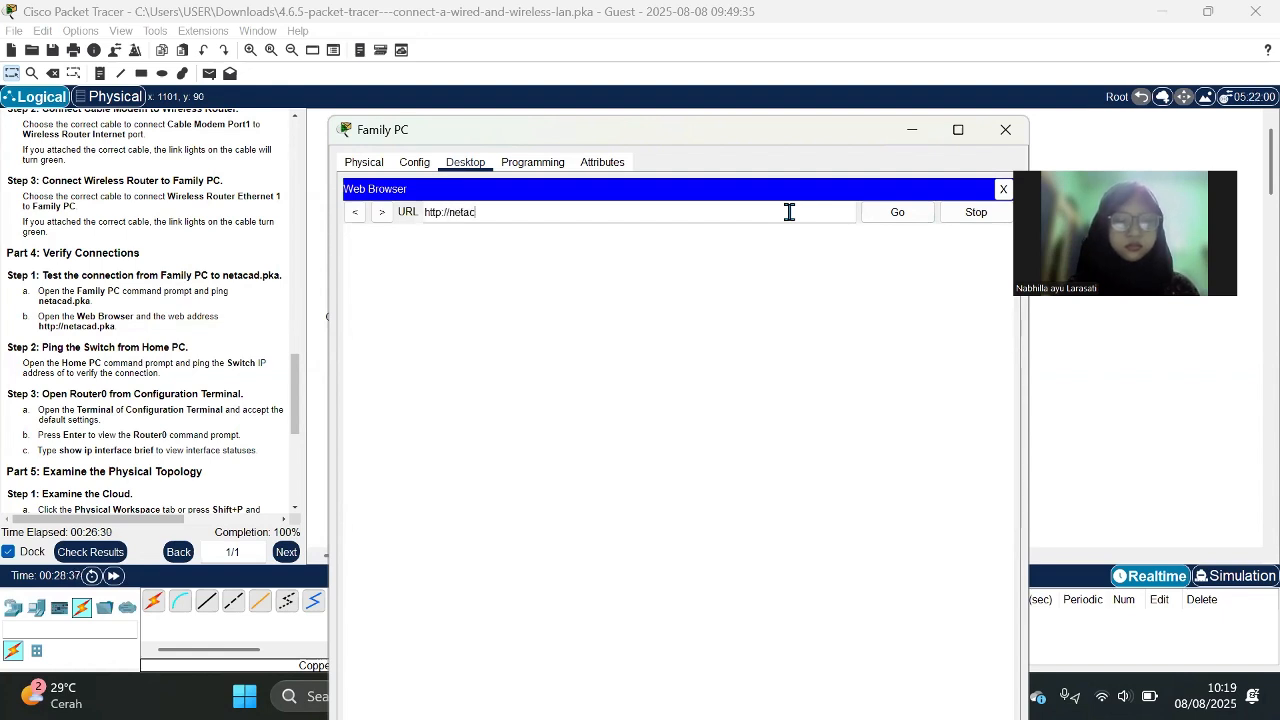
{"action": "type", "text": "."}
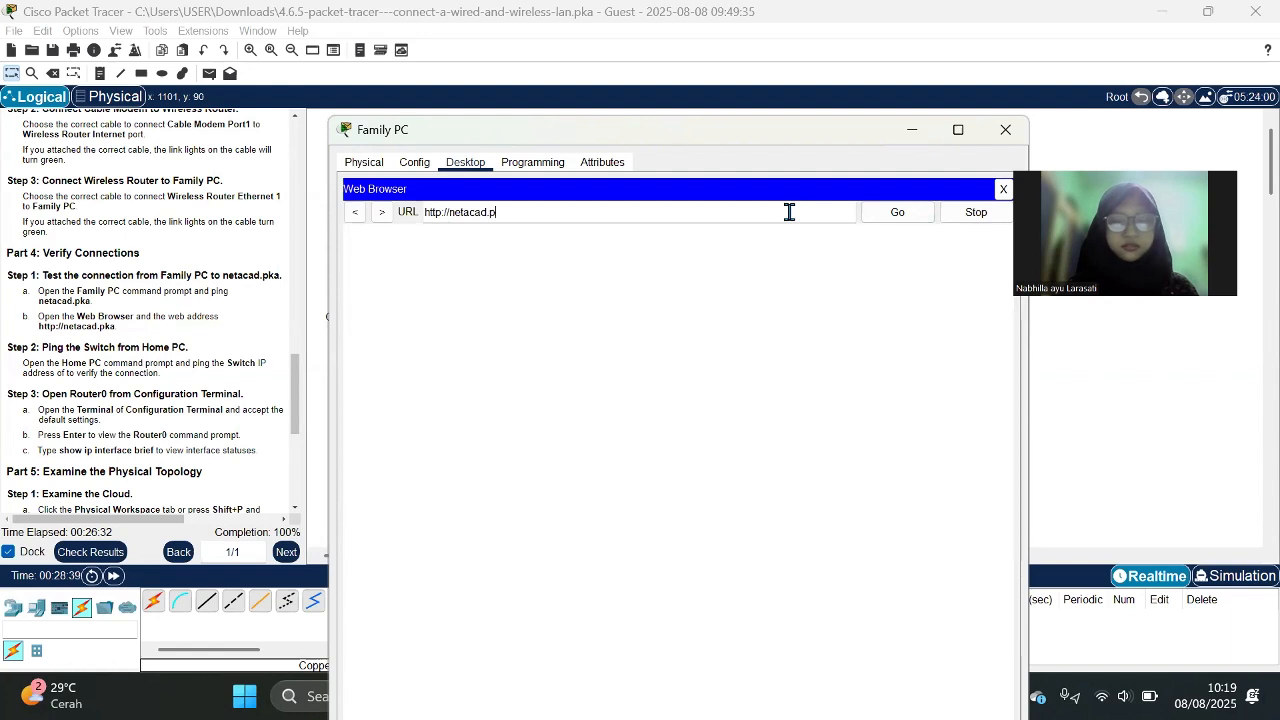
{"action": "type", "text": "pka"}
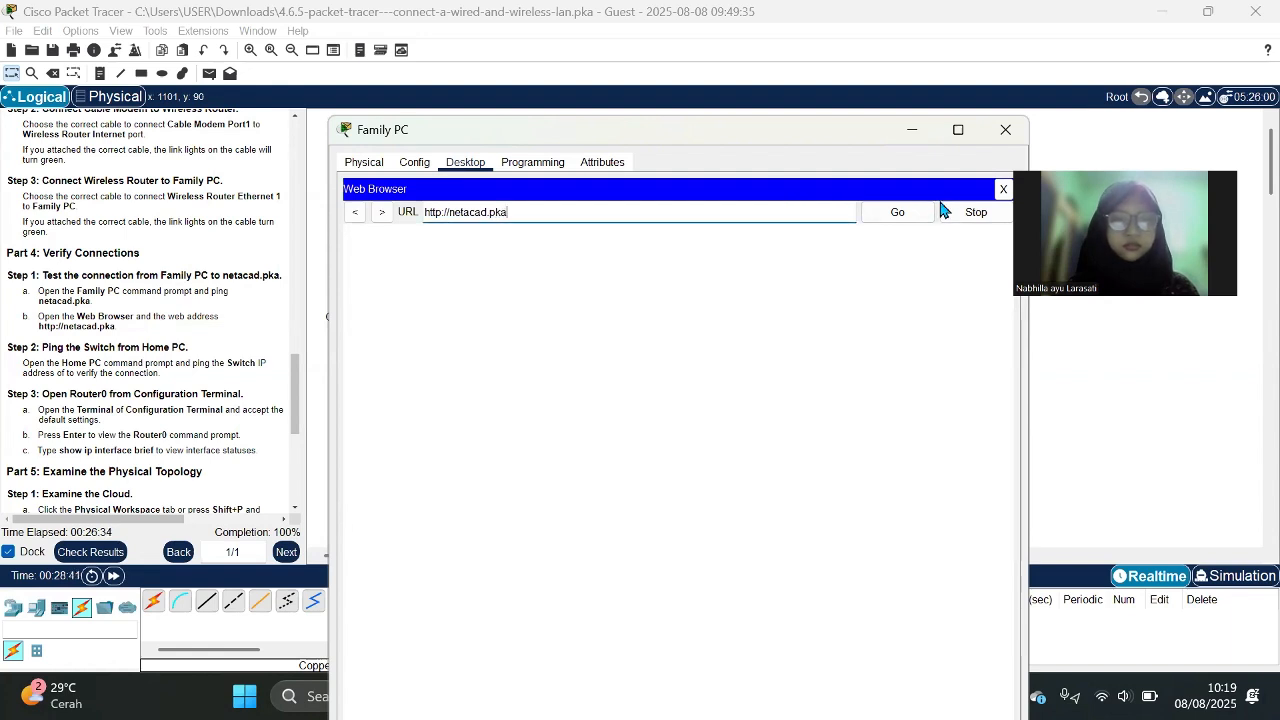
{"action": "left_click", "coordinate": [899, 220]}
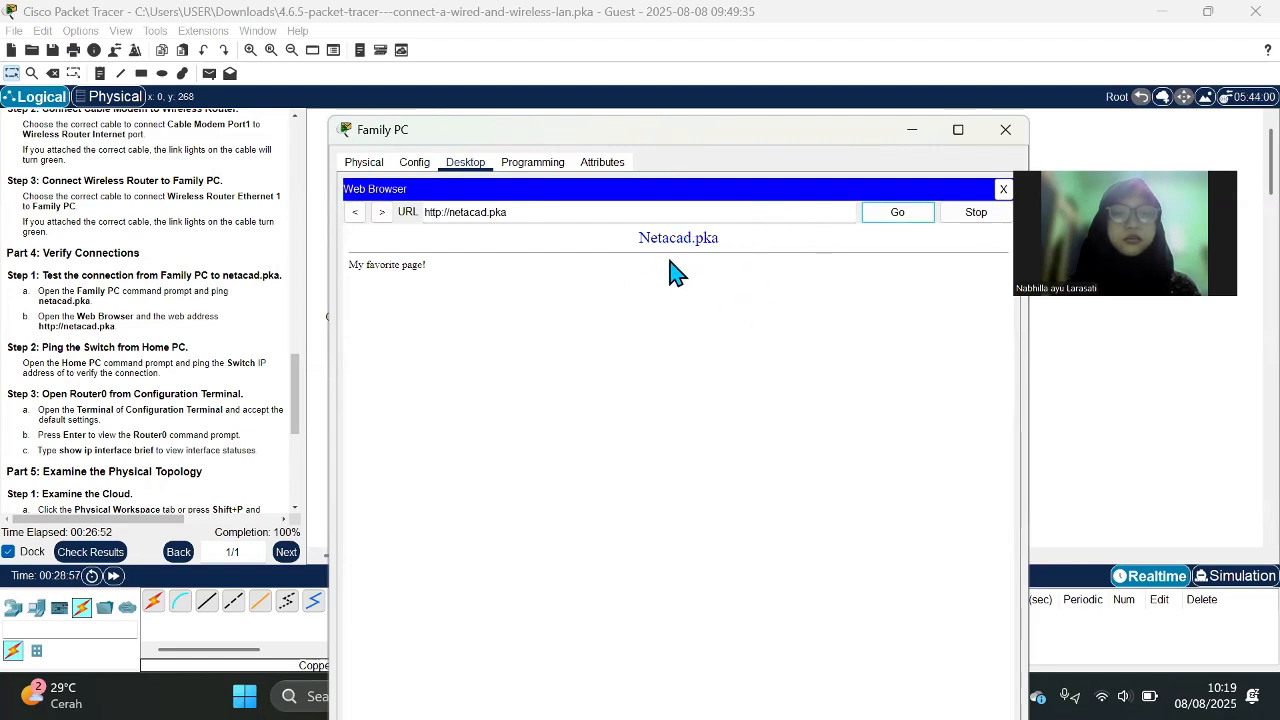
{"action": "scroll", "coordinate": [113, 366], "scroll_direction": "down", "scroll_amount": 2}
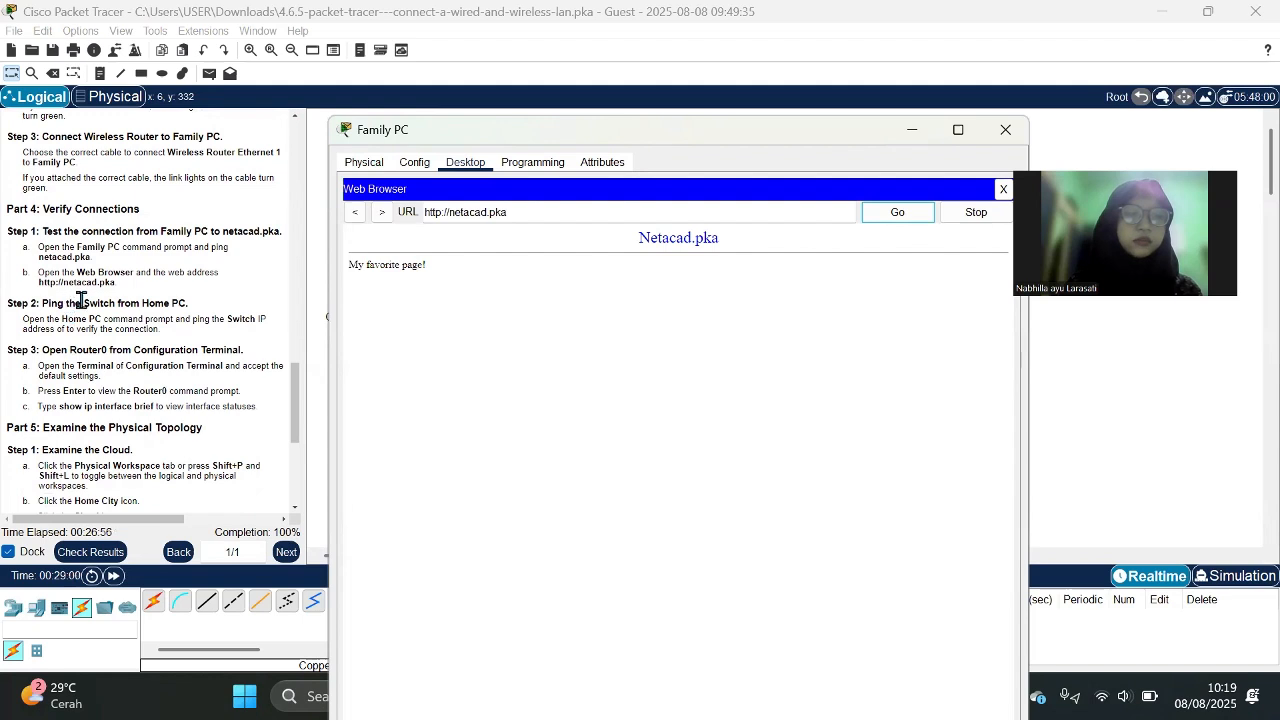
{"action": "left_click", "coordinate": [995, 129]}
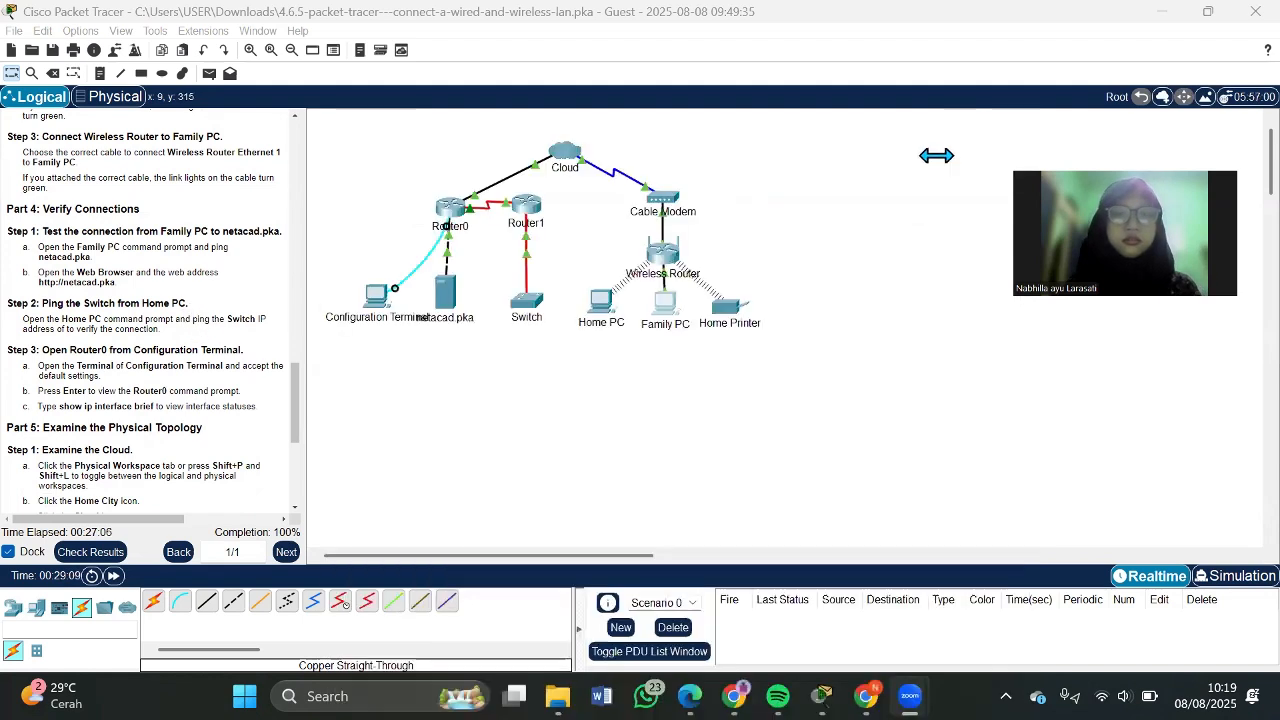
- Open the Home PC's Command Prompt and minimize the device window to get back to the topology
{"action": "left_click", "coordinate": [603, 300]}
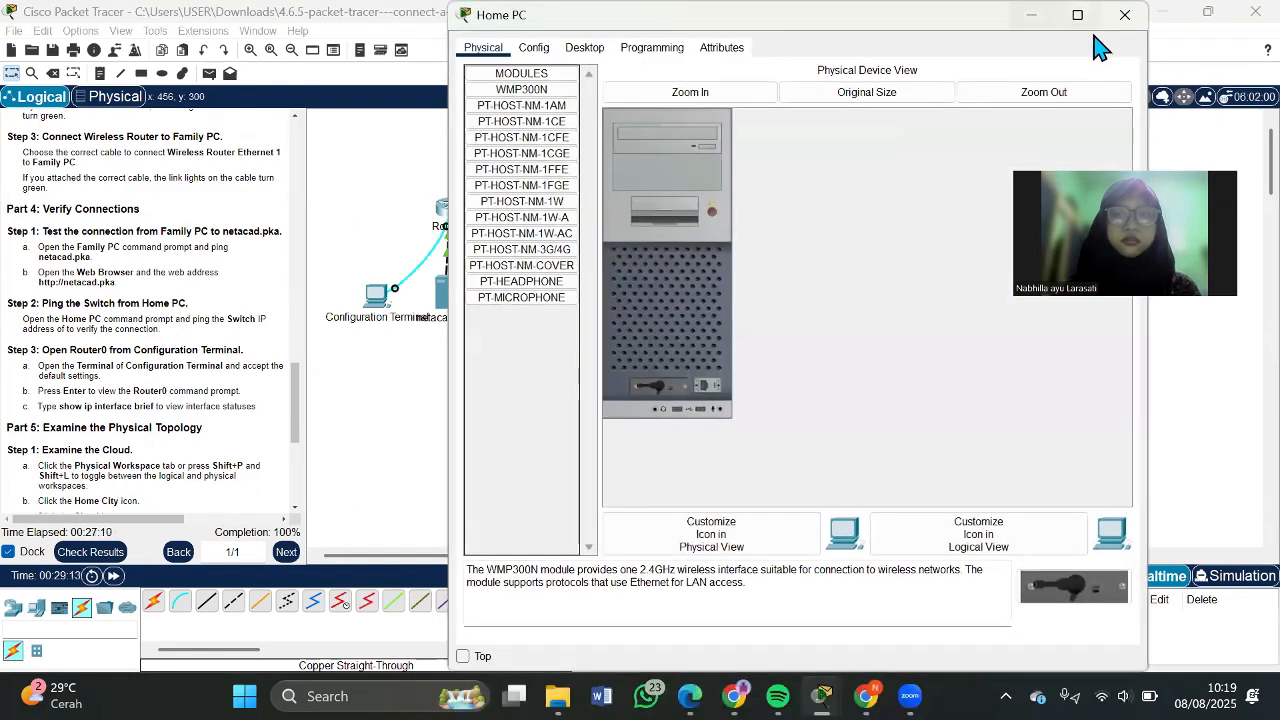
{"action": "left_click_drag", "start_coordinate": [850, 15], "coordinate": [709, 147]}
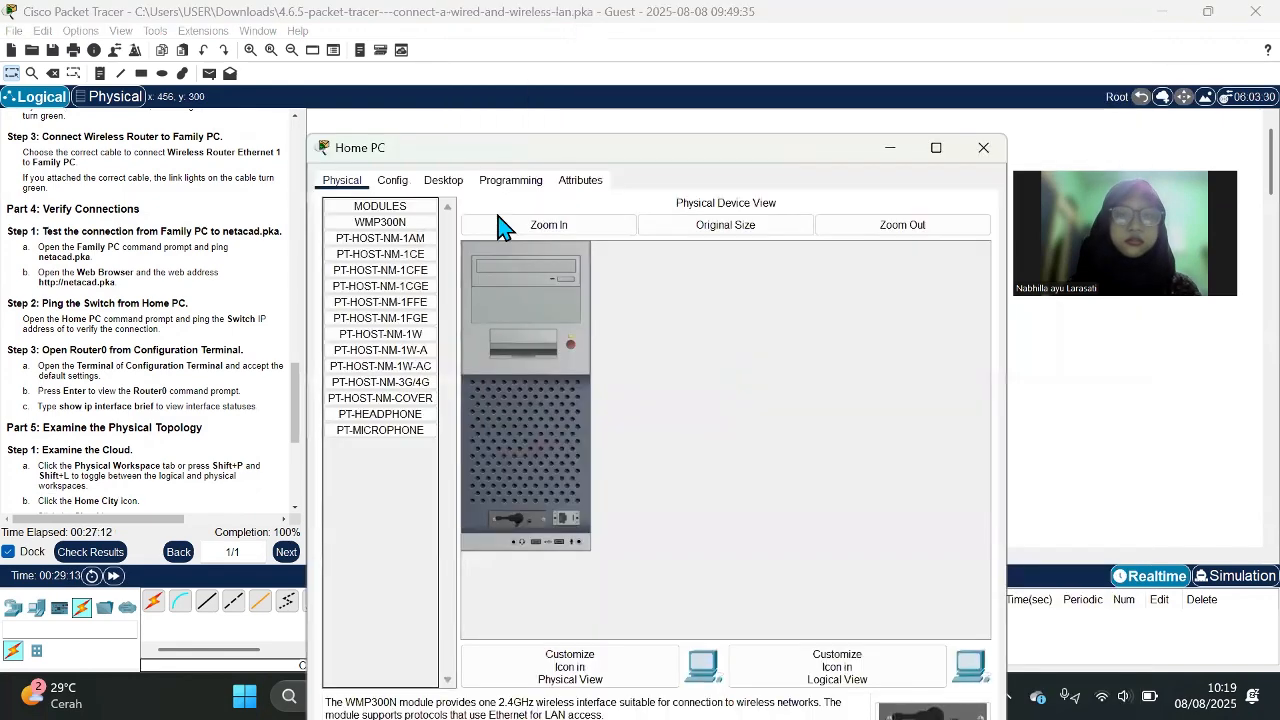
{"action": "left_click", "coordinate": [445, 184]}
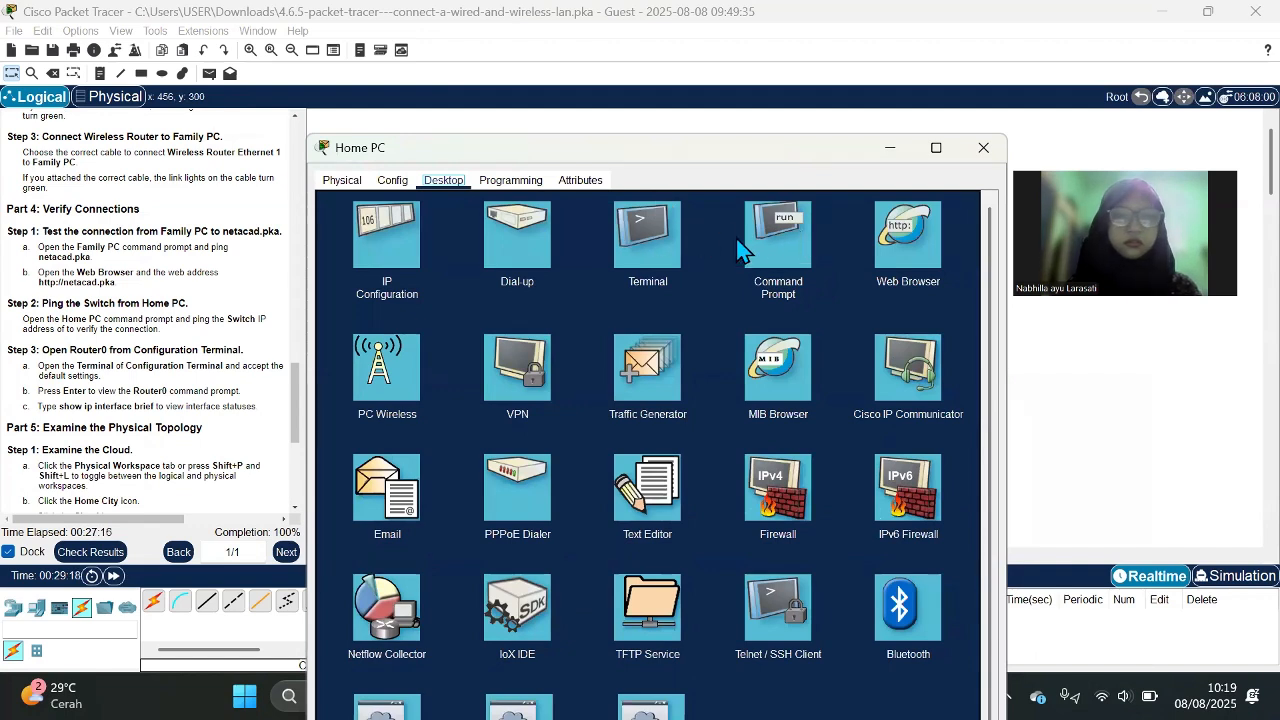
{"action": "left_click", "coordinate": [766, 242]}
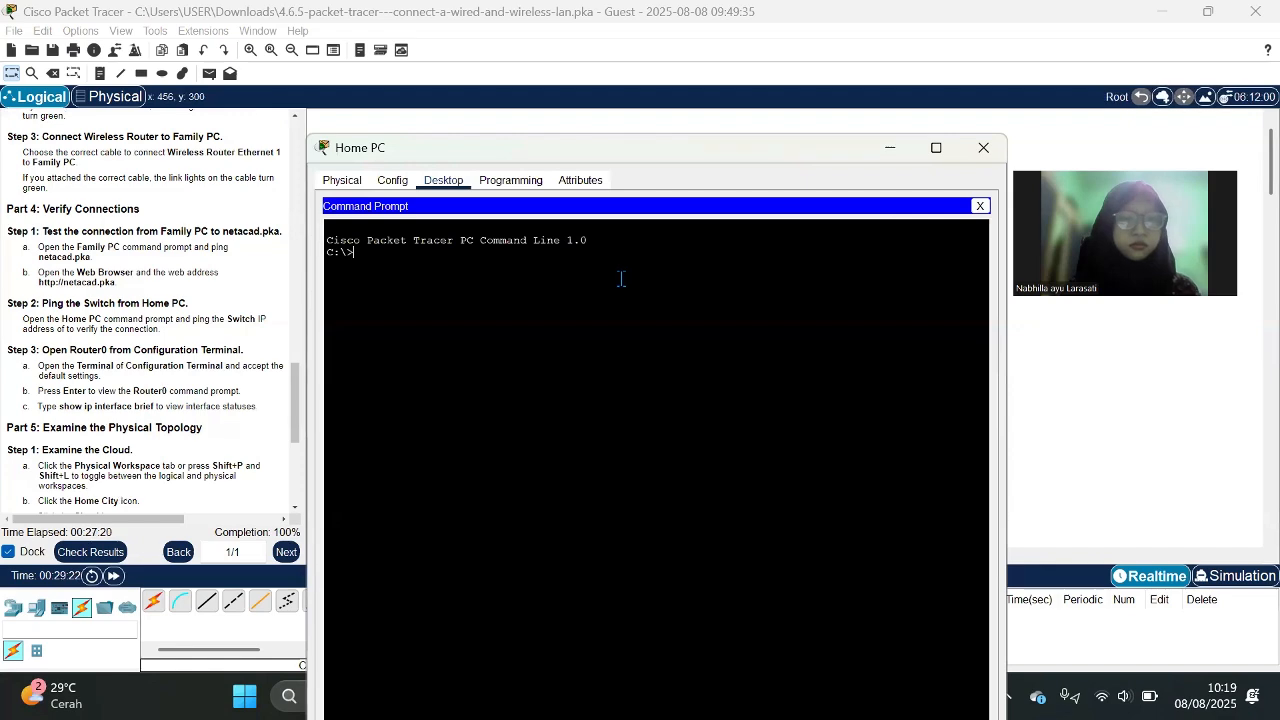
{"action": "left_click", "coordinate": [891, 151]}
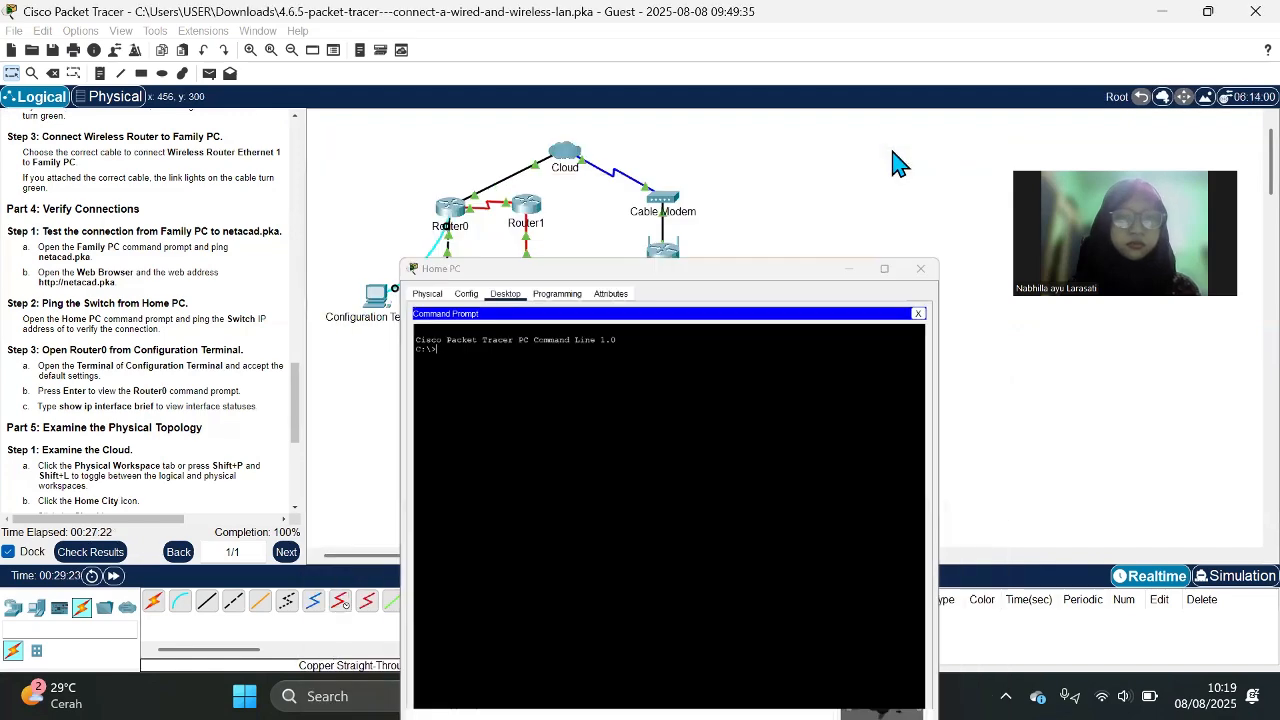
- Check the Switch's command-line interface and try to open its configuration settings
{"action": "left_click", "coordinate": [533, 312]}
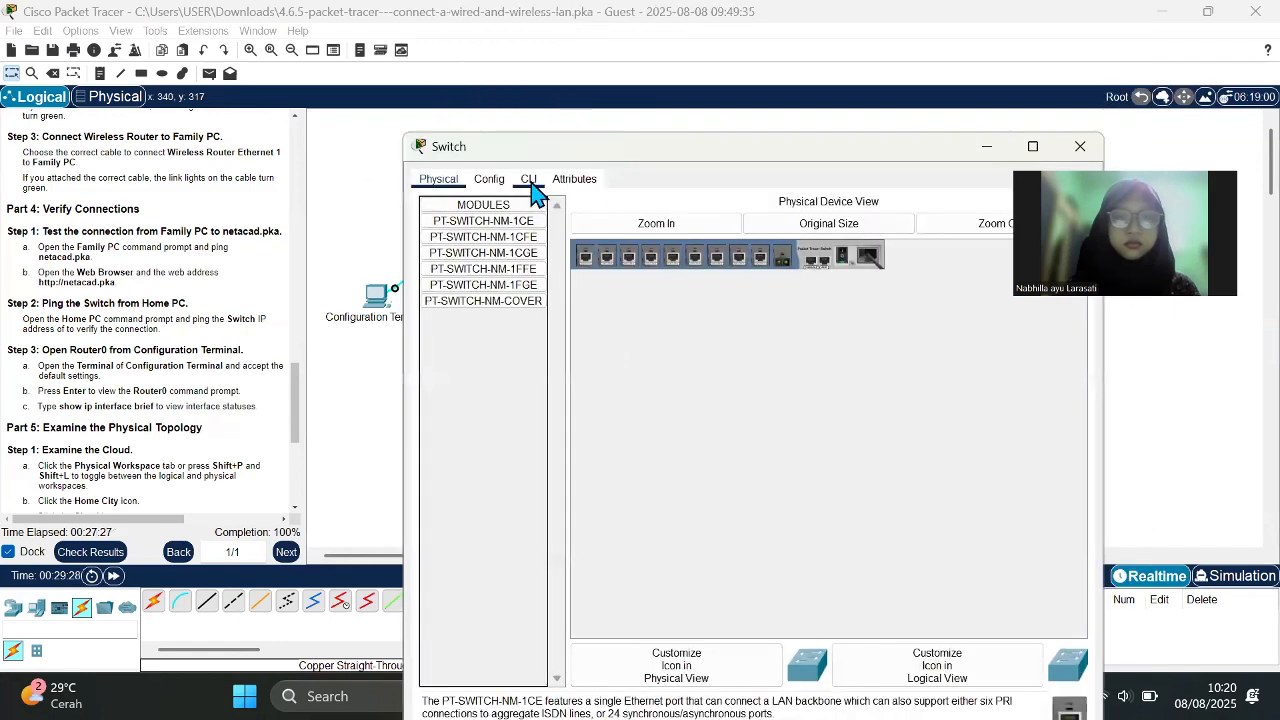
{"action": "left_click", "coordinate": [528, 180]}
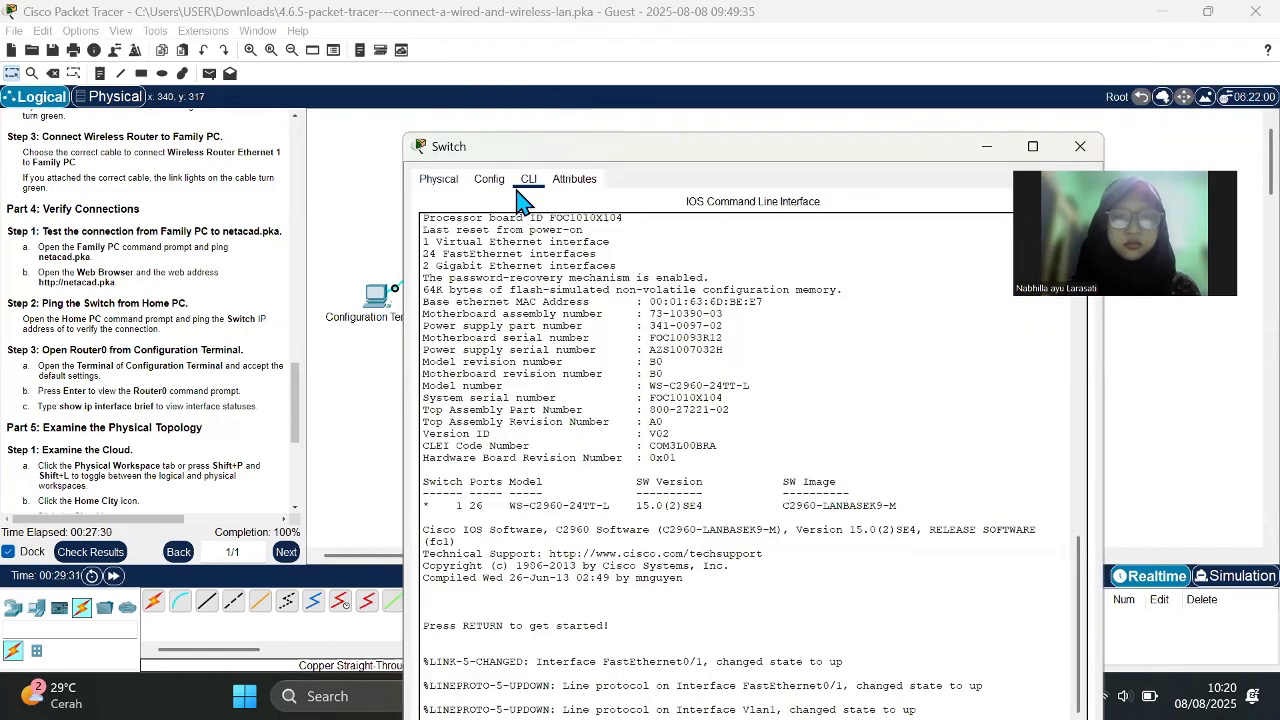
{"action": "left_click", "coordinate": [492, 187]}
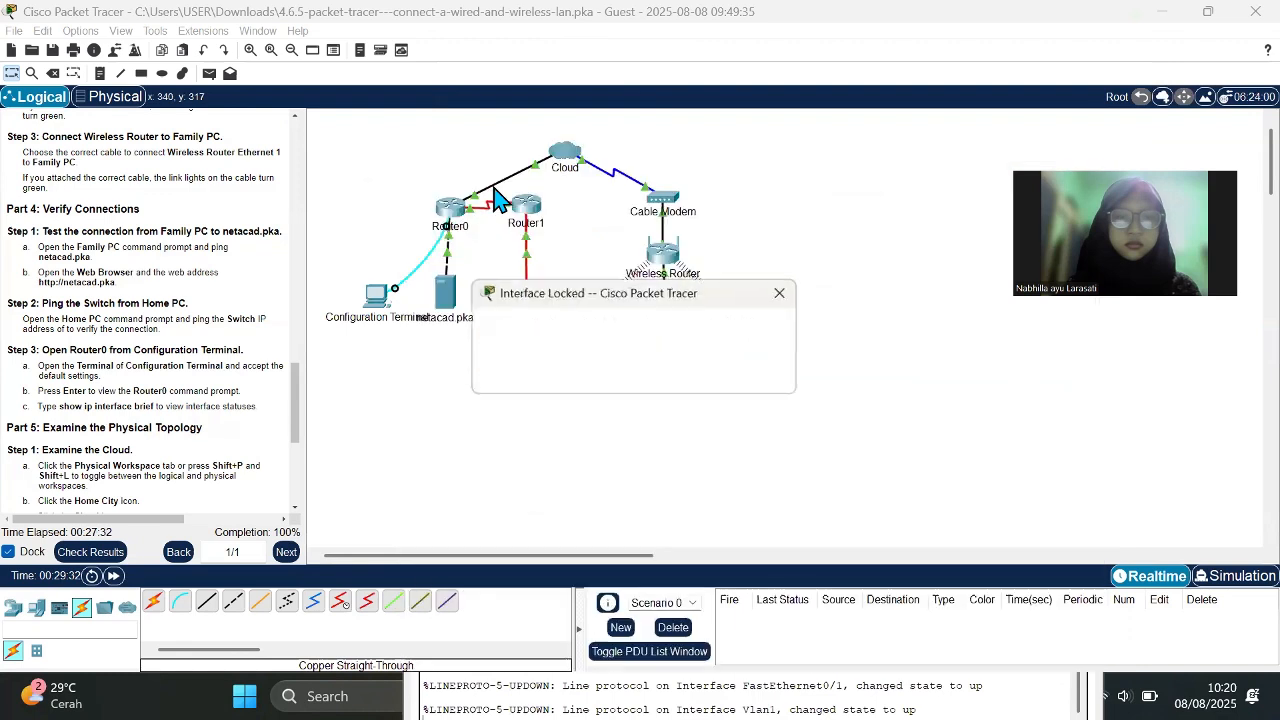
{"action": "left_click", "coordinate": [784, 292]}
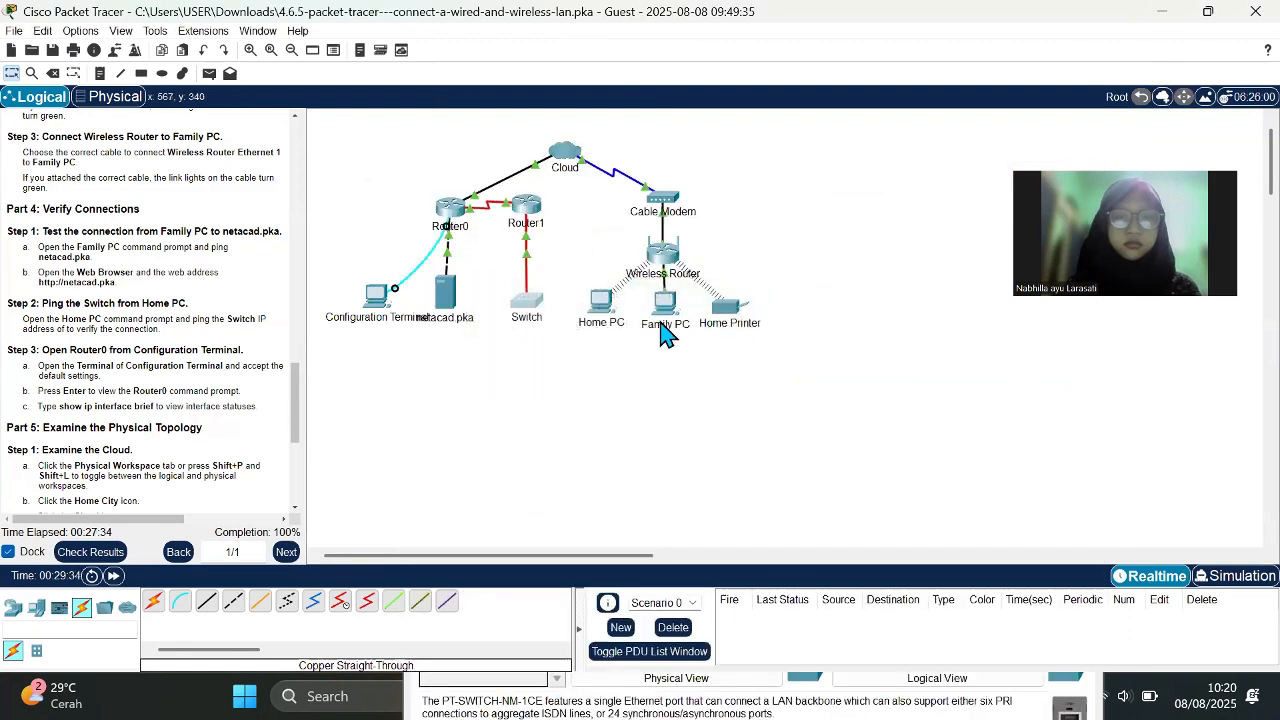
- Look up the Switch's IP address for F0/1 in the activity's addressing table
{"action": "left_click", "coordinate": [605, 308]}
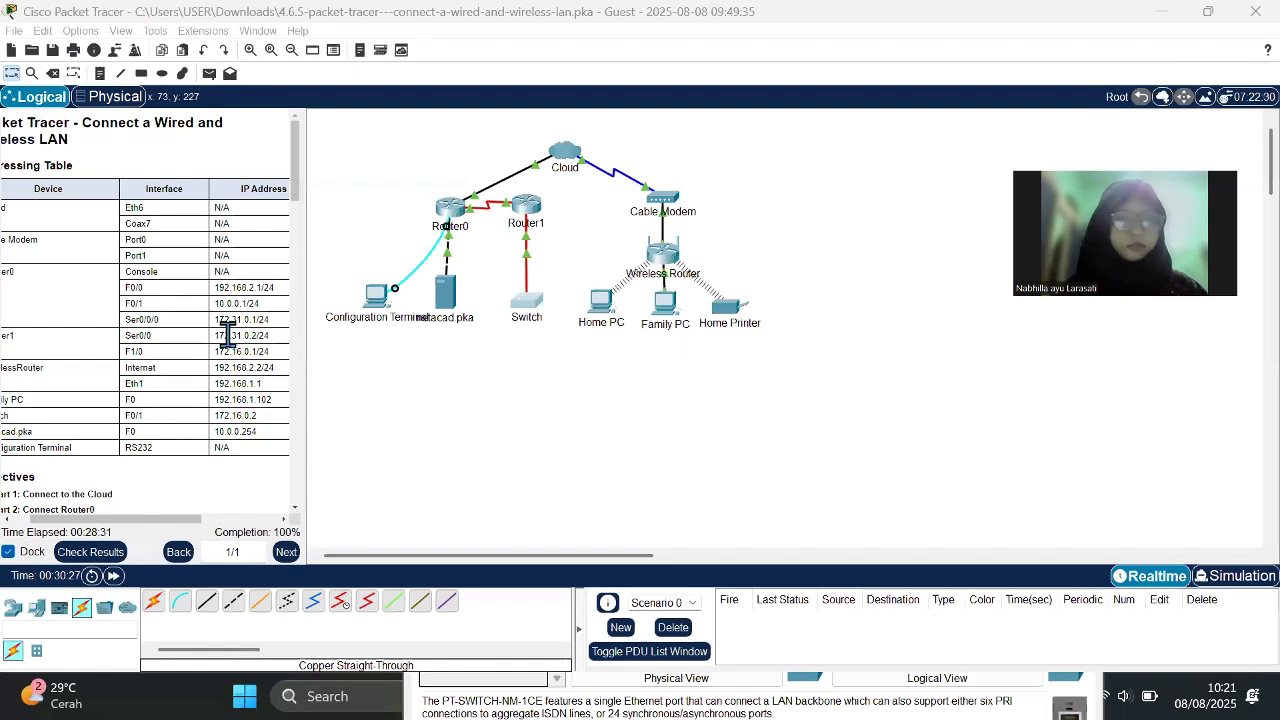
{"action": "scroll", "coordinate": [126, 343], "scroll_direction": "left", "scroll_amount": 2}
{"action": "scroll", "coordinate": [126, 343], "scroll_direction": "down", "scroll_amount": 1}
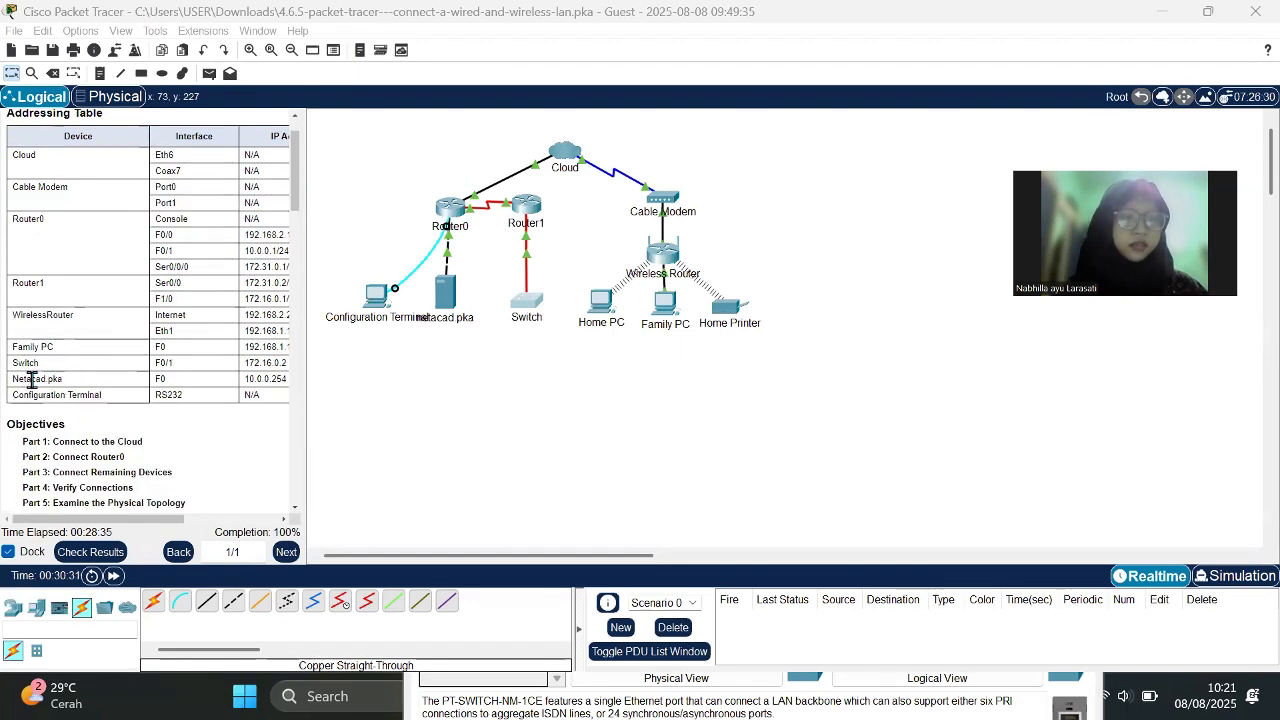
{"action": "scroll", "coordinate": [67, 362], "scroll_direction": "right", "scroll_amount": 2}
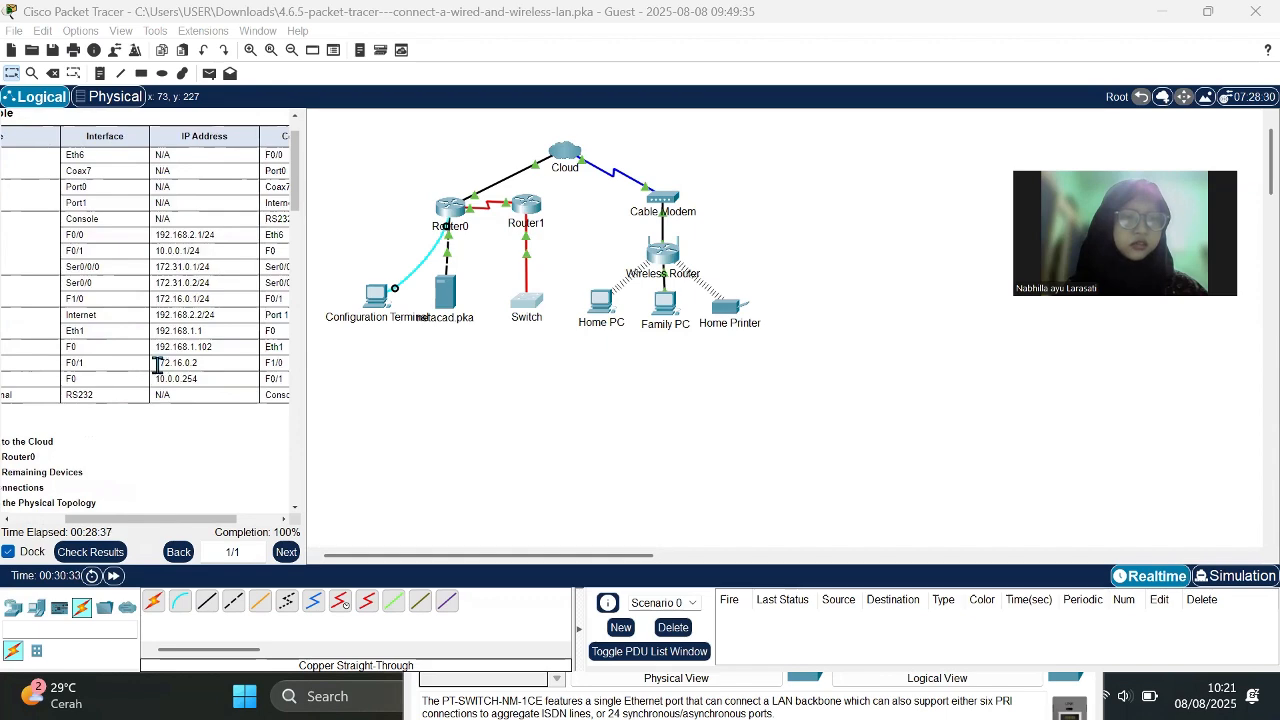
{"action": "scroll", "coordinate": [192, 367], "scroll_direction": "left", "scroll_amount": 1}
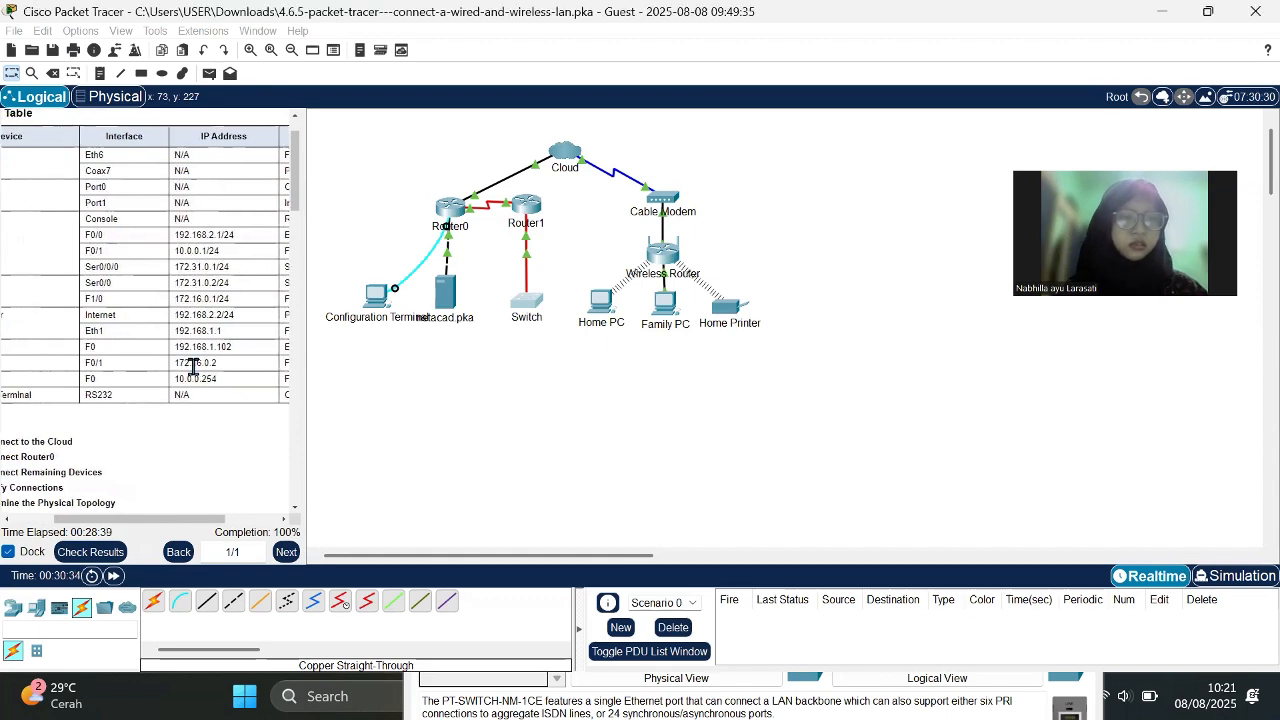
{"action": "scroll", "coordinate": [192, 367], "scroll_direction": "left", "scroll_amount": 2}
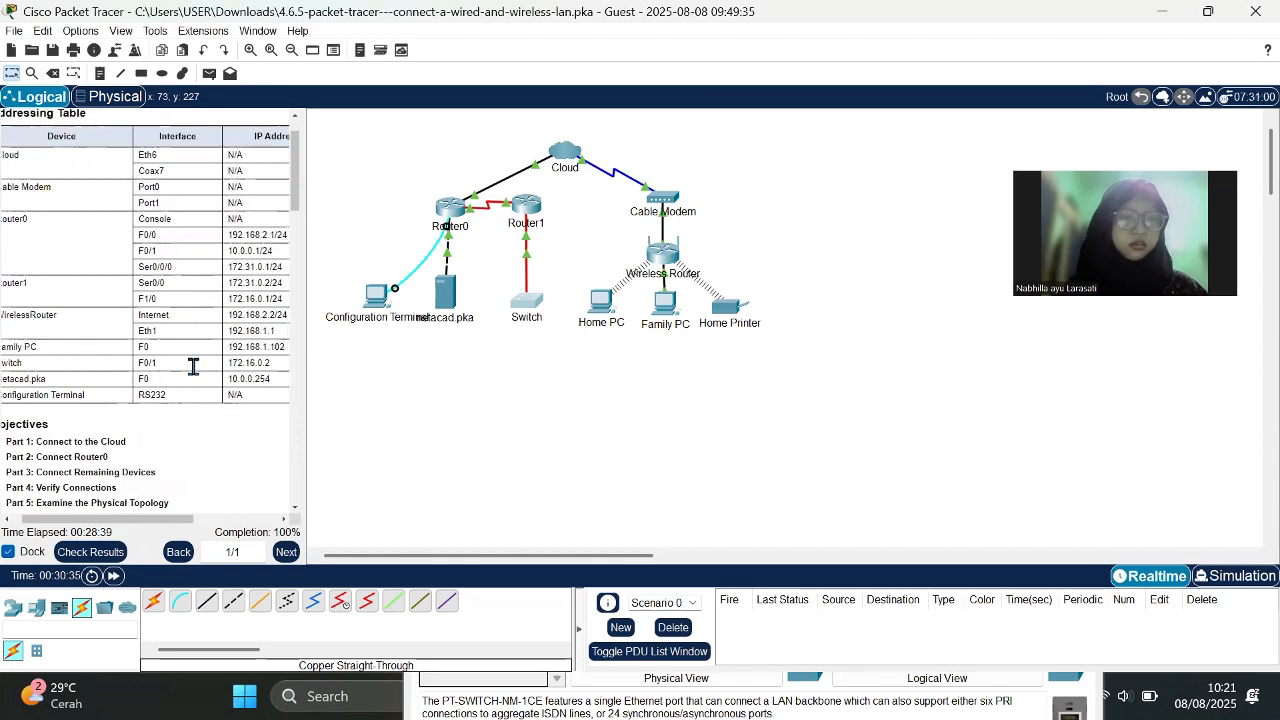
- Ping the Switch's address 172.16.0.2 from the Home PC's Command Prompt, taking it from the addressing table
{"action": "left_click", "coordinate": [602, 302]}
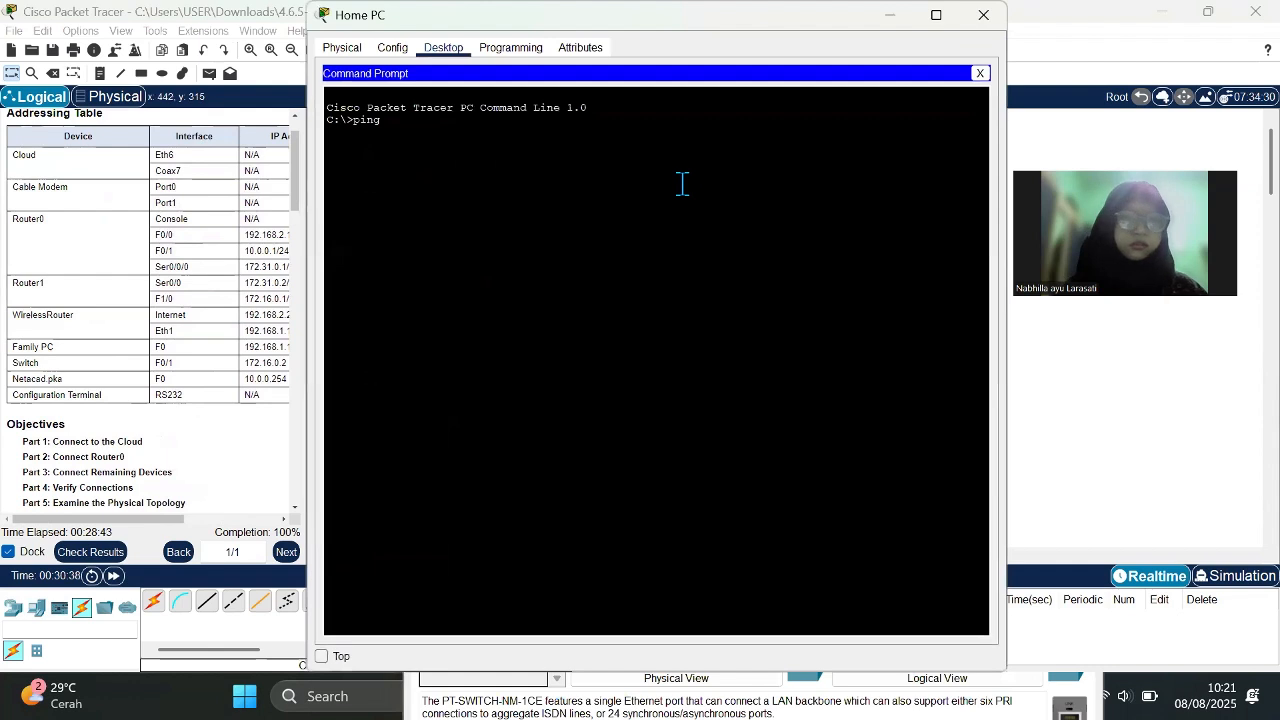
{"action": "scroll", "coordinate": [116, 345], "scroll_direction": "right", "scroll_amount": 2}
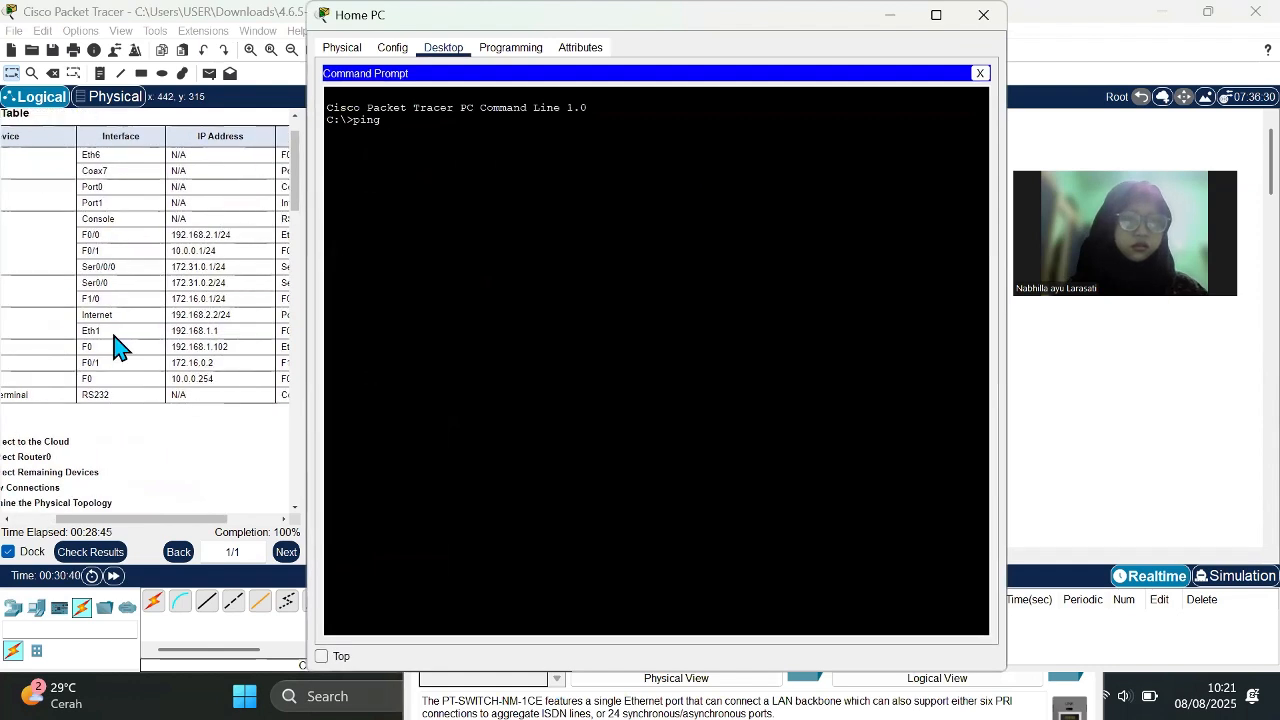
{"action": "scroll", "coordinate": [170, 368], "scroll_direction": "left", "scroll_amount": 2}
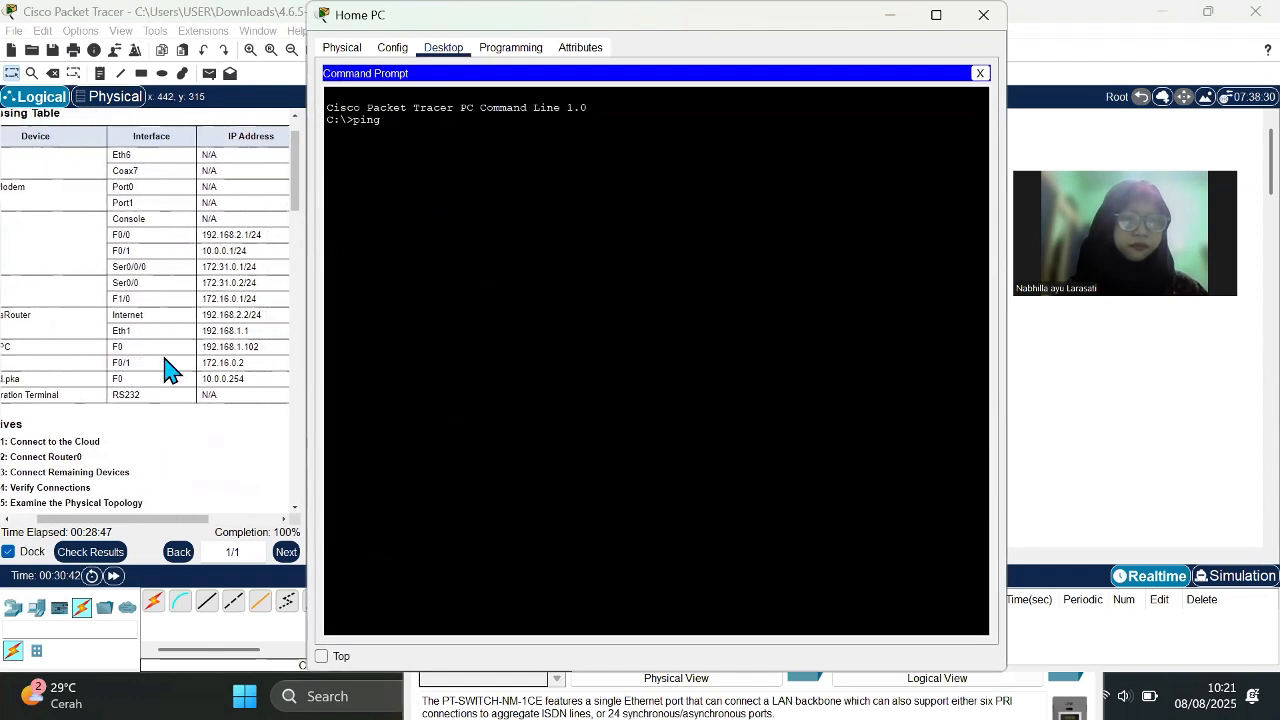
{"action": "scroll", "coordinate": [170, 368], "scroll_direction": "right", "scroll_amount": 1}
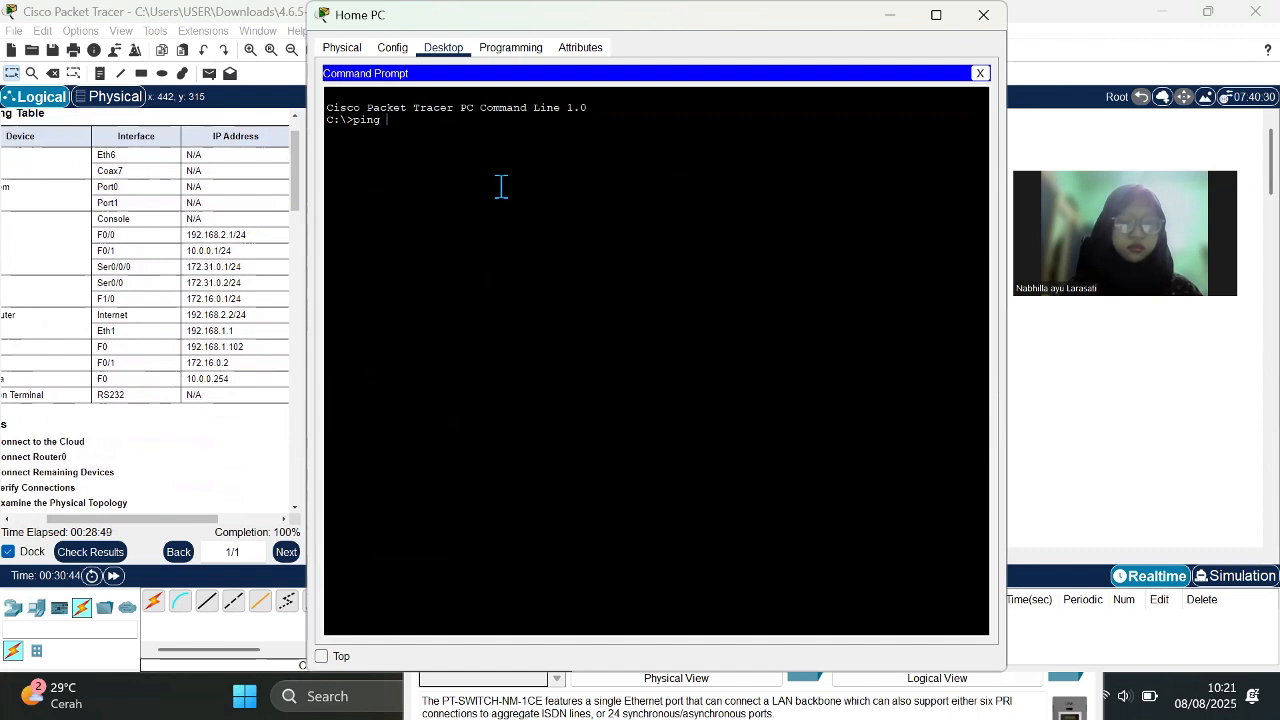
{"action": "type", "text": "72."}
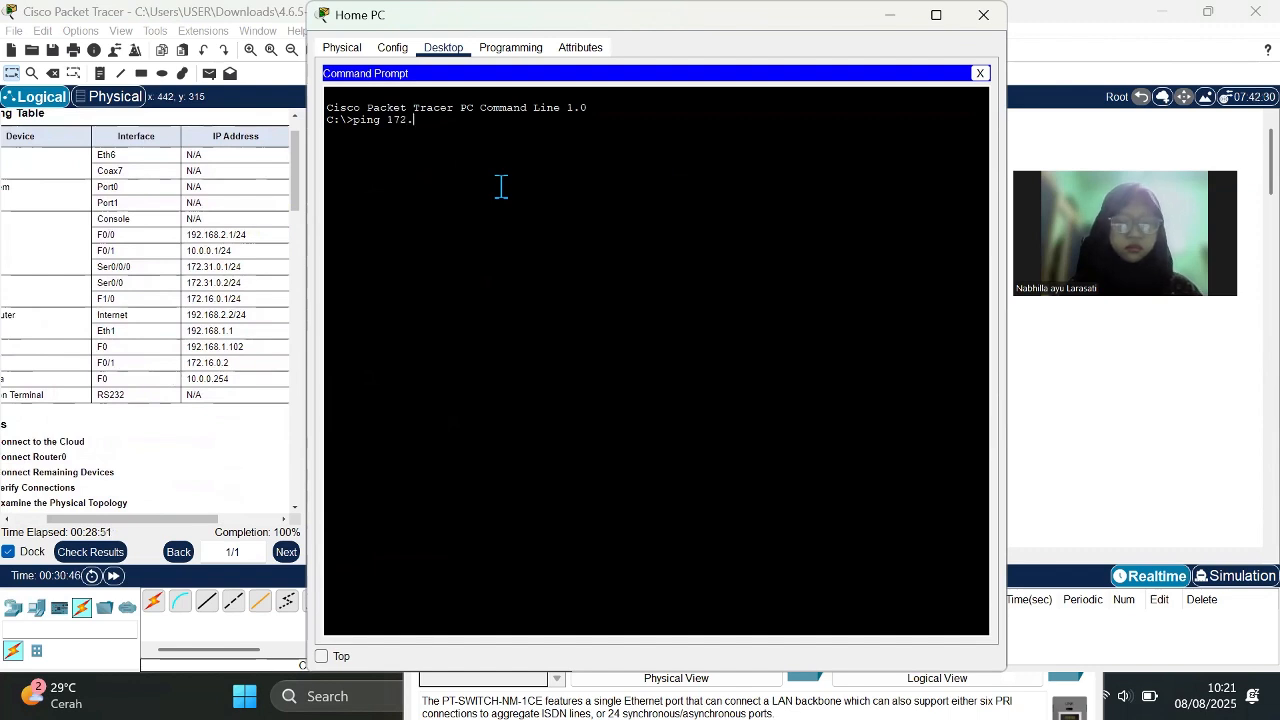
{"action": "type", "text": "16.0"}
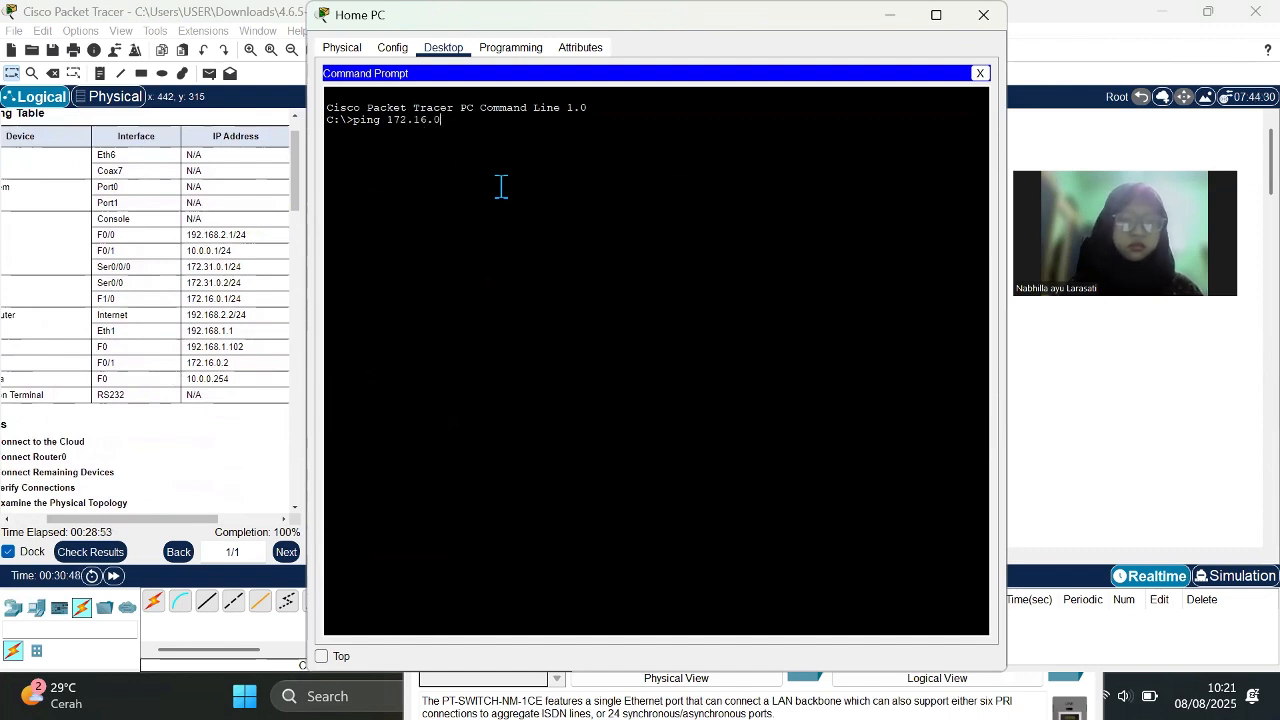
{"action": "type", "text": ".2"}
{"action": "key", "text": "Return"}
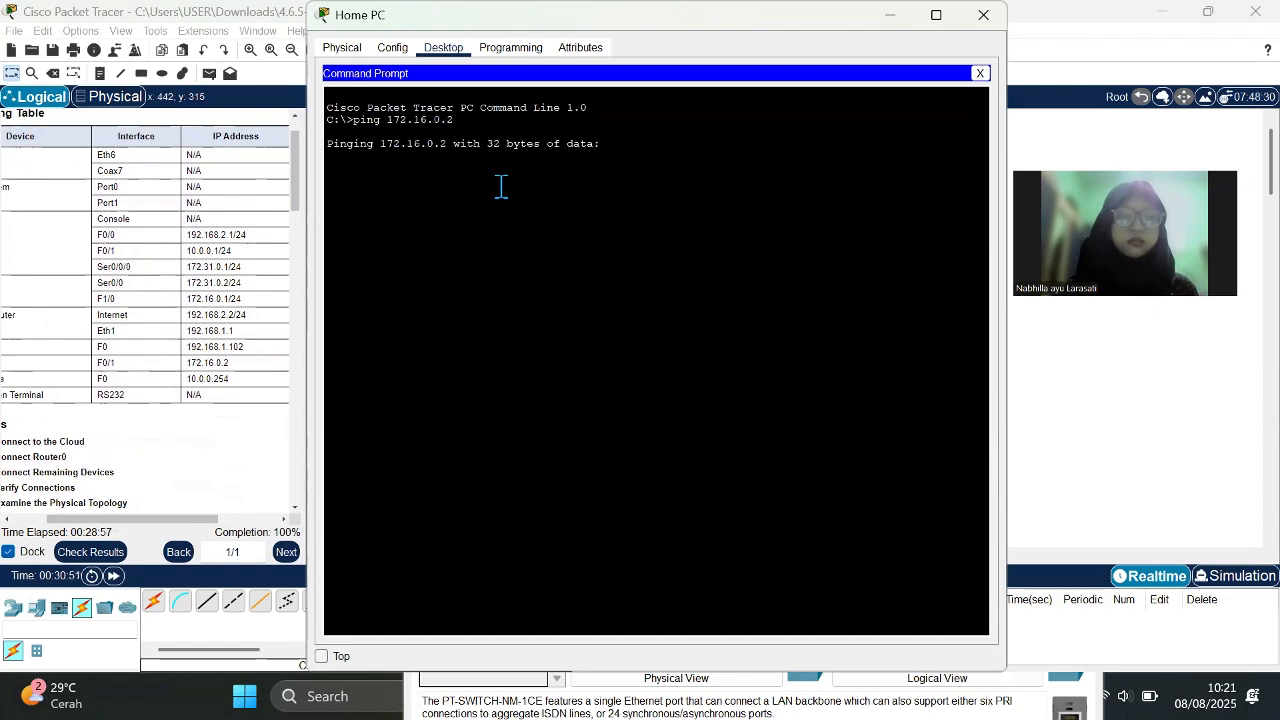
- Repeat the ping to 172.16.0.2 from the Home PC, check the Part 4 instructions, and minimize the device window
{"action": "scroll", "coordinate": [130, 338], "scroll_direction": "down", "scroll_amount": 10}
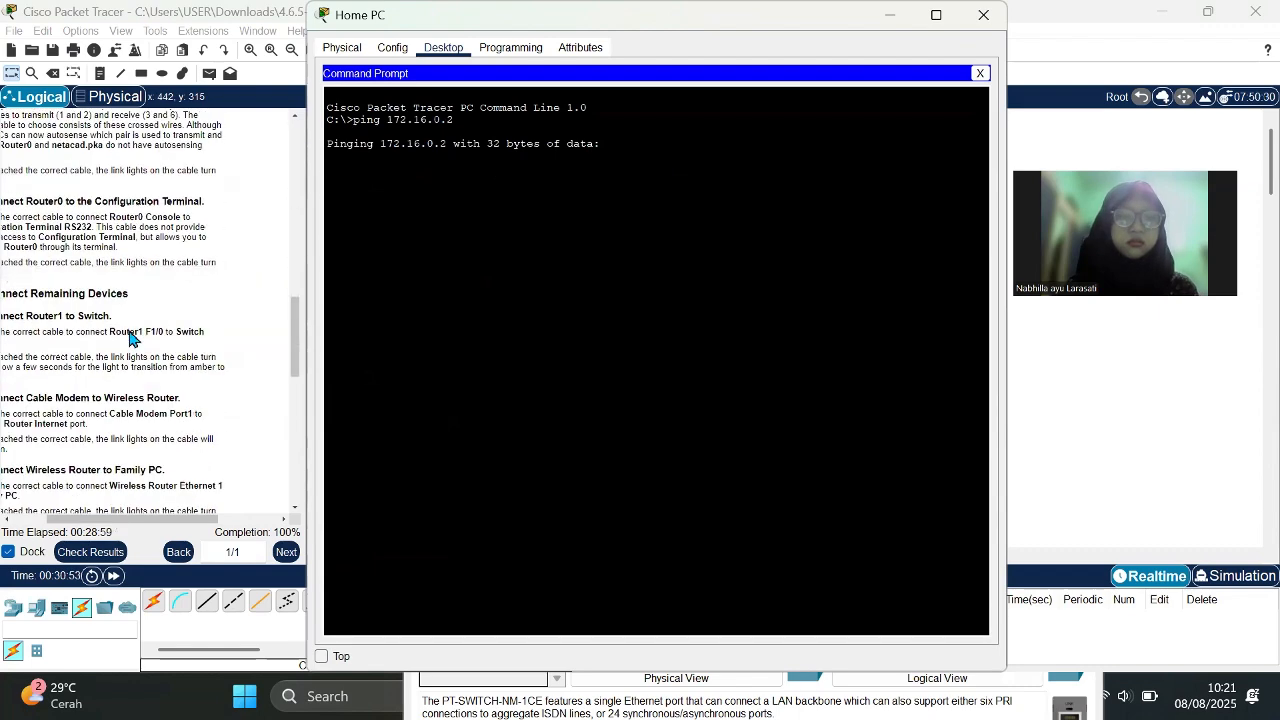
{"action": "scroll", "coordinate": [130, 338], "scroll_direction": "down", "scroll_amount": 3}
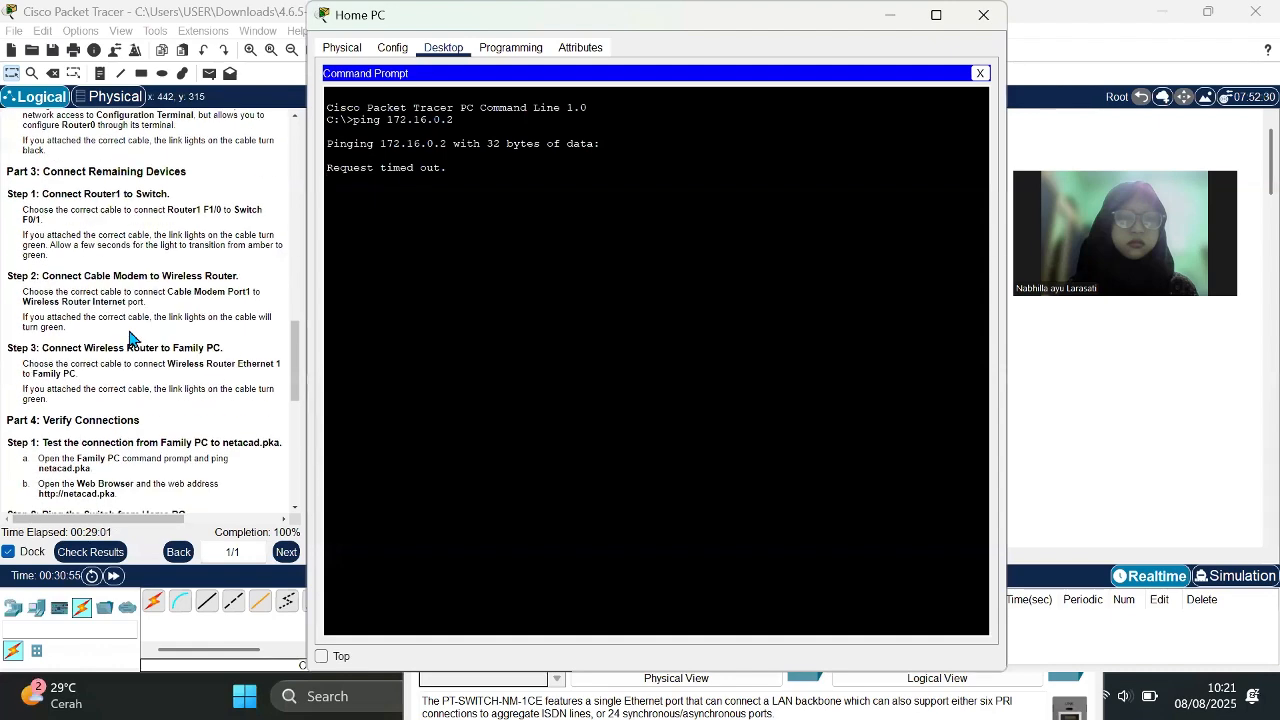
{"action": "scroll", "coordinate": [130, 338], "scroll_direction": "down", "scroll_amount": 2}
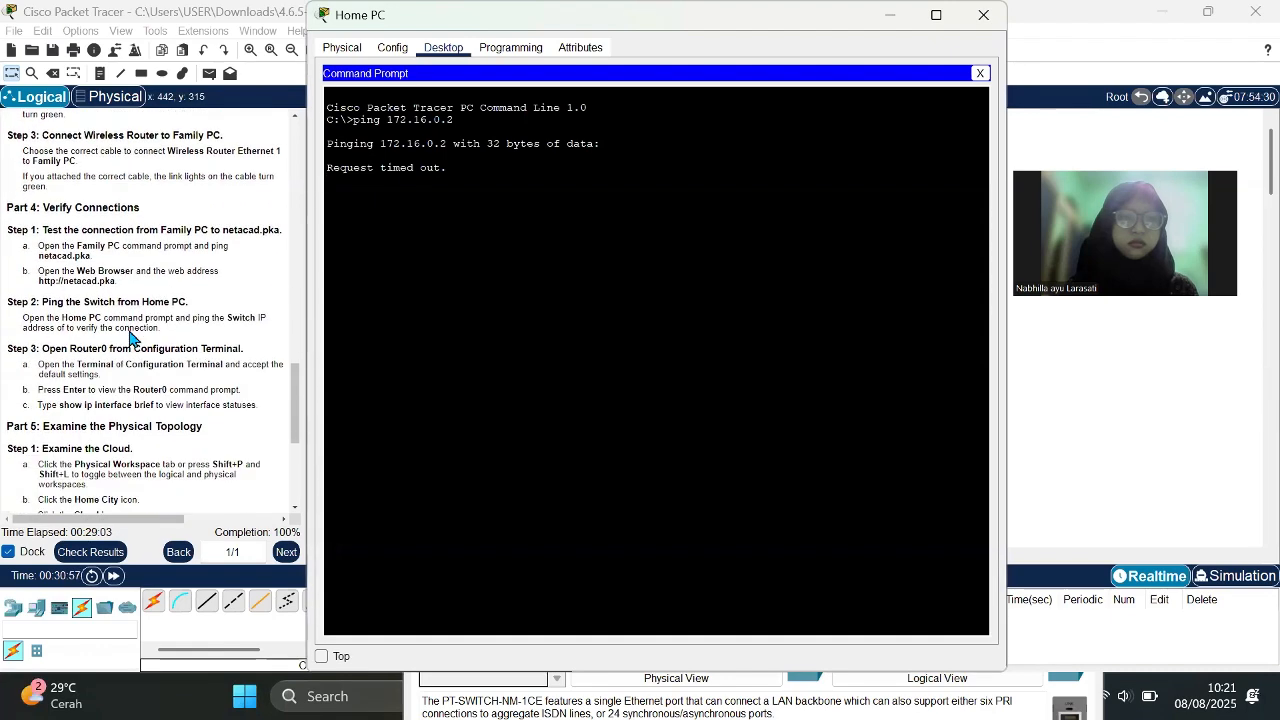
{"action": "scroll", "coordinate": [130, 338], "scroll_direction": "down", "scroll_amount": 1}
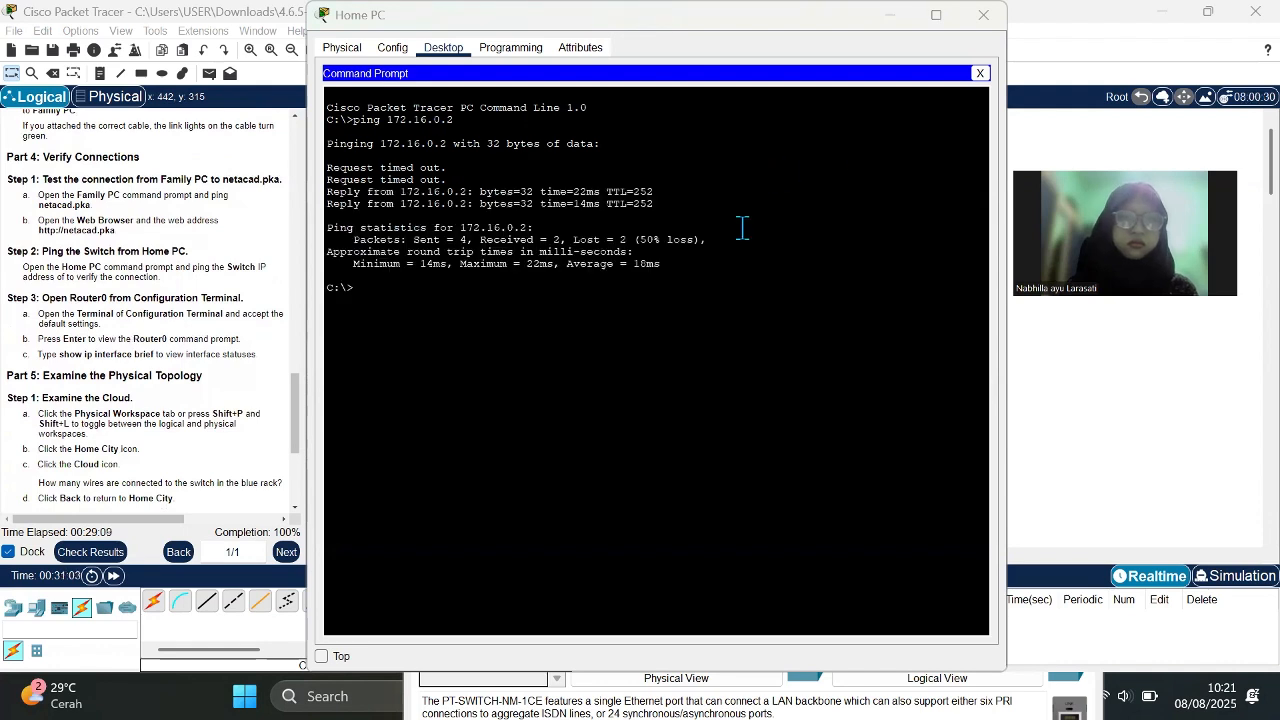
{"action": "left_click_drag", "start_coordinate": [742, 228], "coordinate": [524, 289]}
{"action": "left_click", "coordinate": [524, 289]}
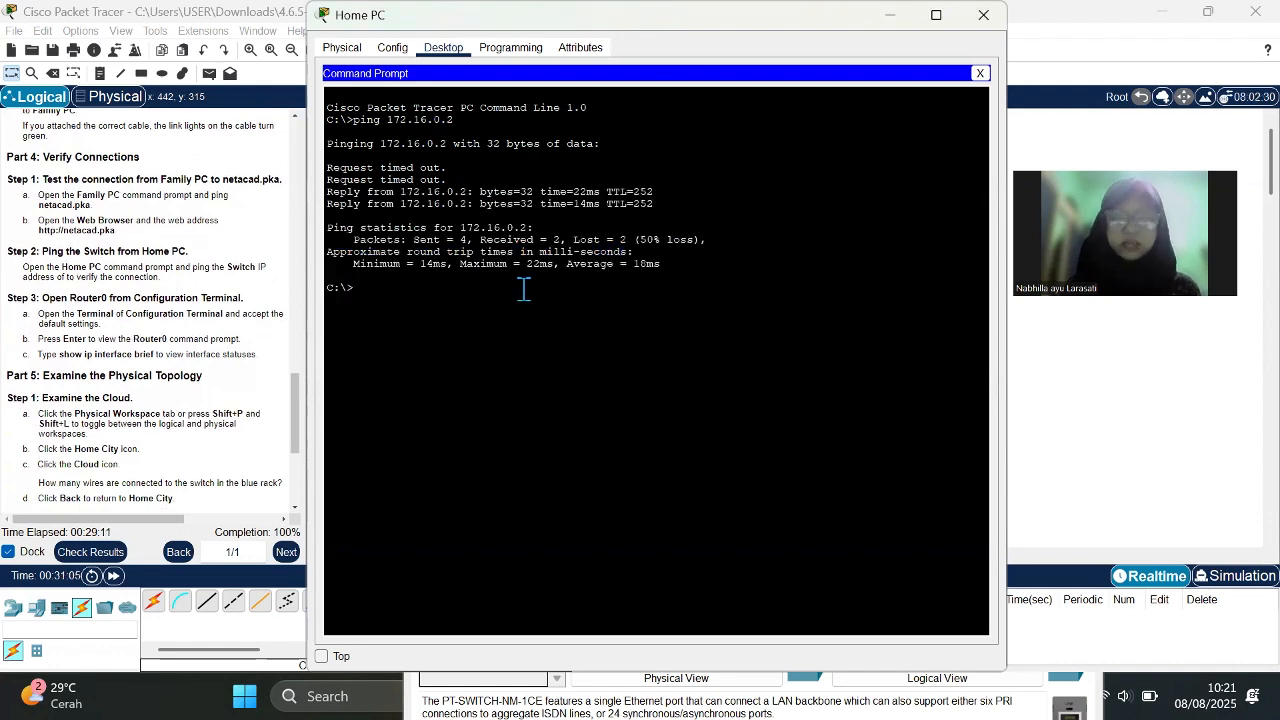
{"action": "key", "text": "Up"}
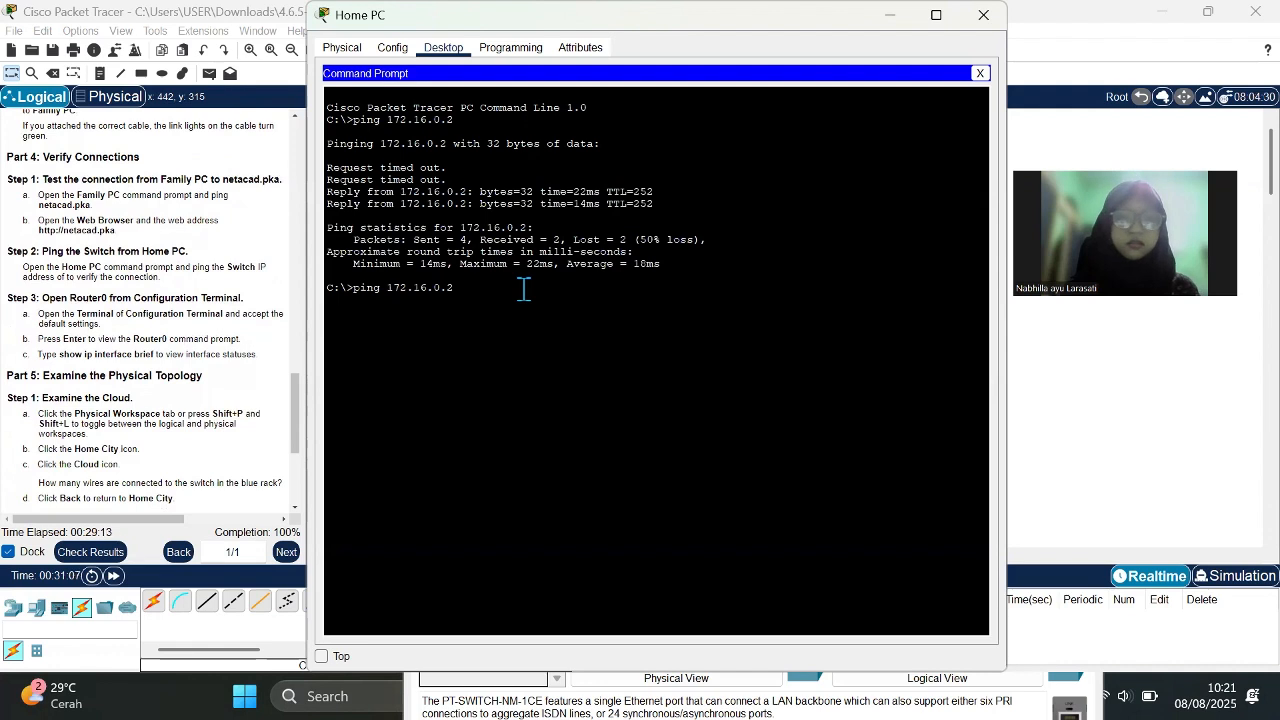
{"action": "key", "text": "Return"}
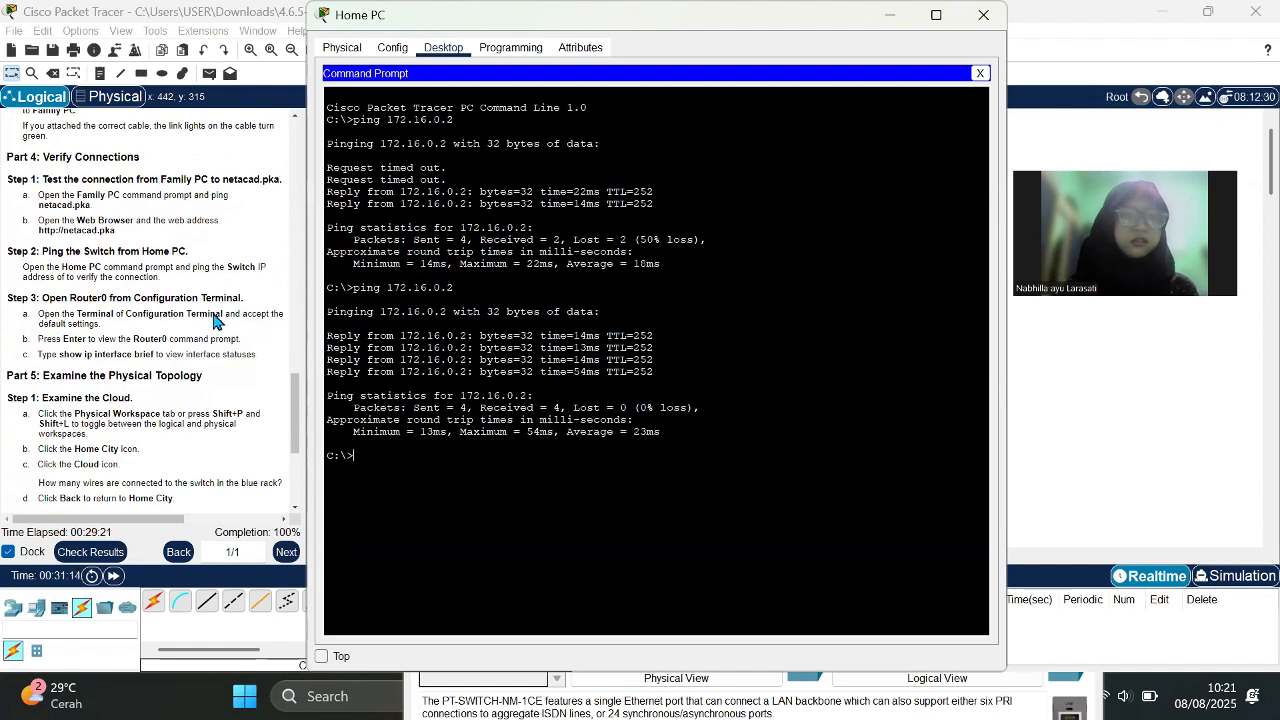
{"action": "scroll", "coordinate": [109, 262], "scroll_direction": "down", "scroll_amount": 1}
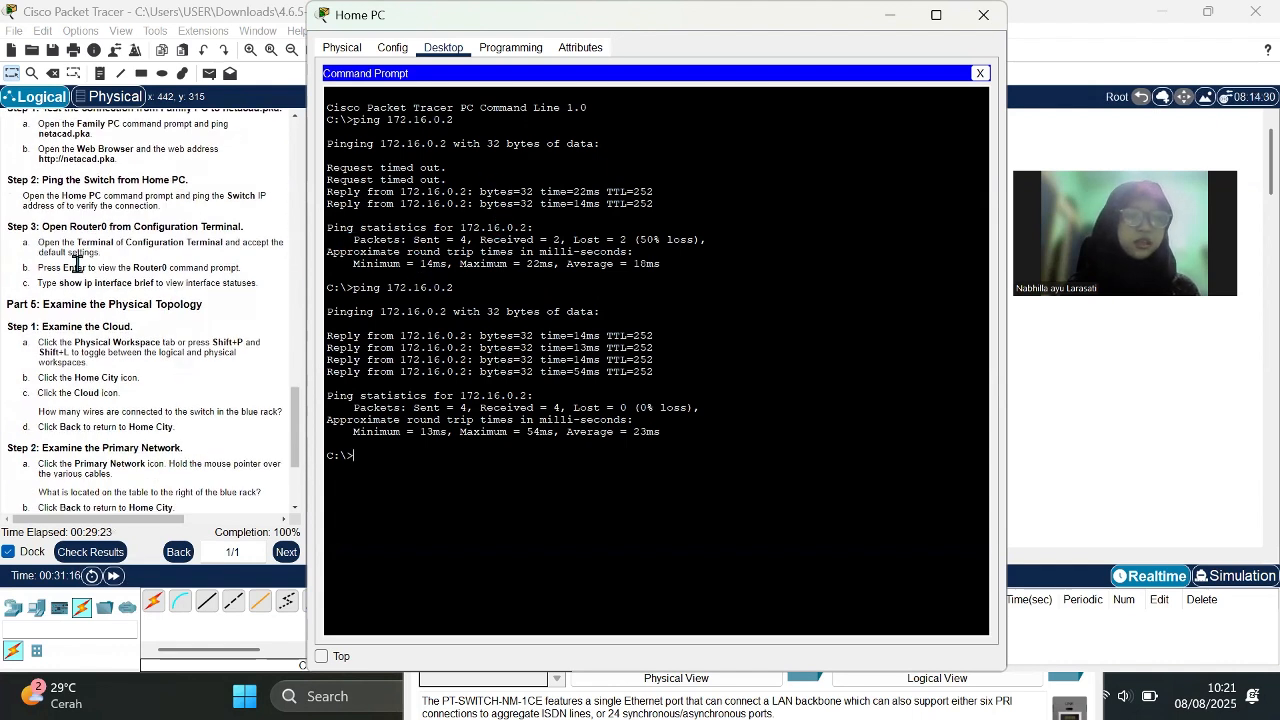
{"action": "scroll", "coordinate": [124, 232], "scroll_direction": "up", "scroll_amount": 1}
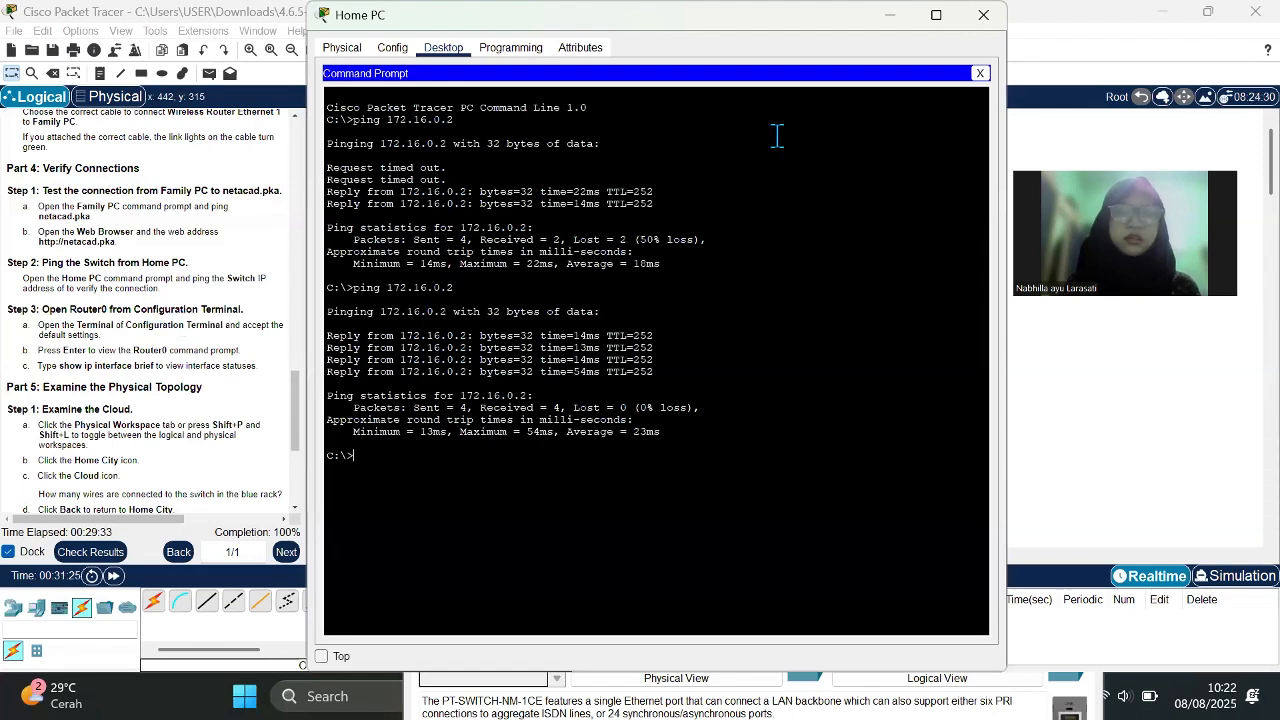
{"action": "left_click", "coordinate": [890, 15]}
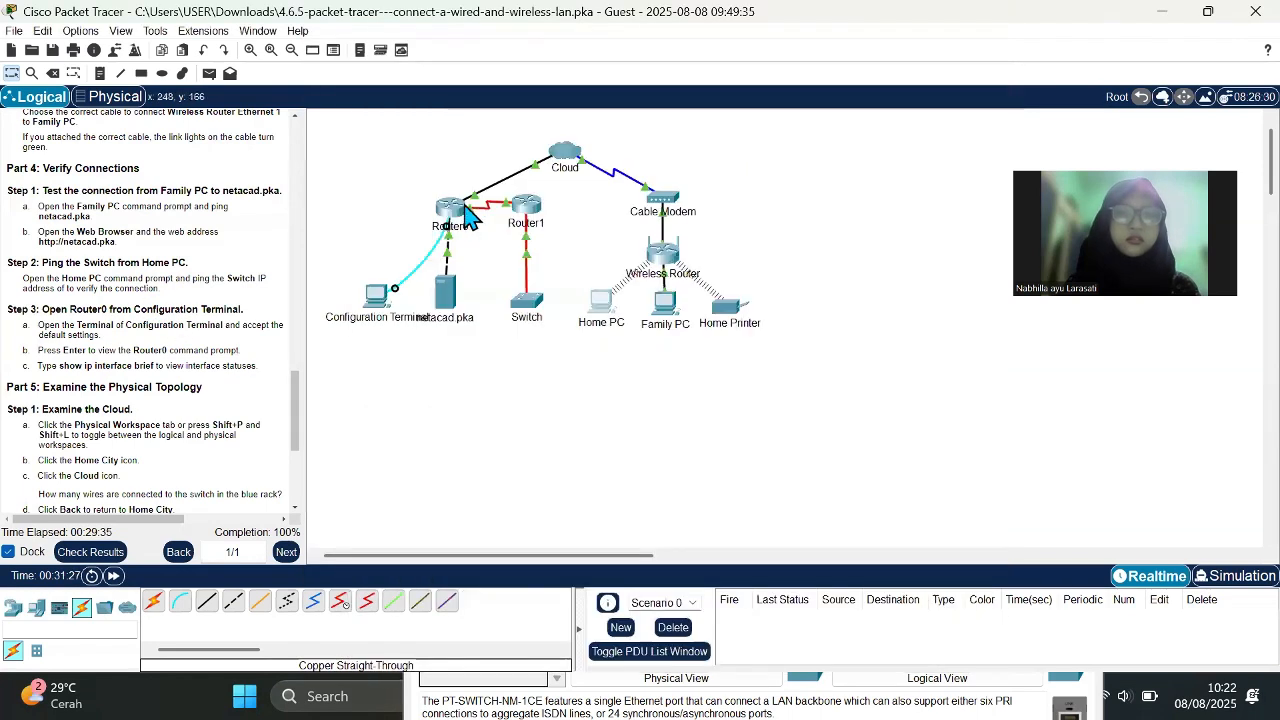
- Open Router0's command-line interface, move its window clear of the instructions, and bring up the Router0 command prompt
{"action": "left_click", "coordinate": [448, 206]}
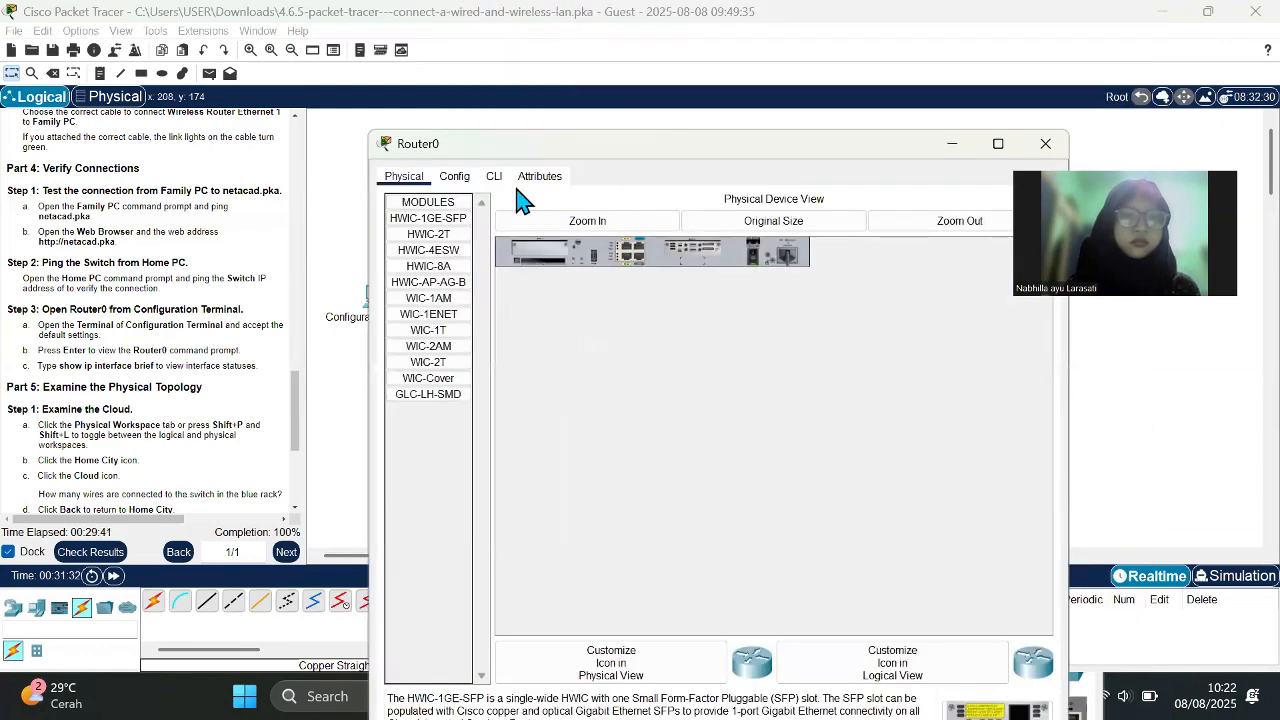
{"action": "left_click", "coordinate": [494, 178]}
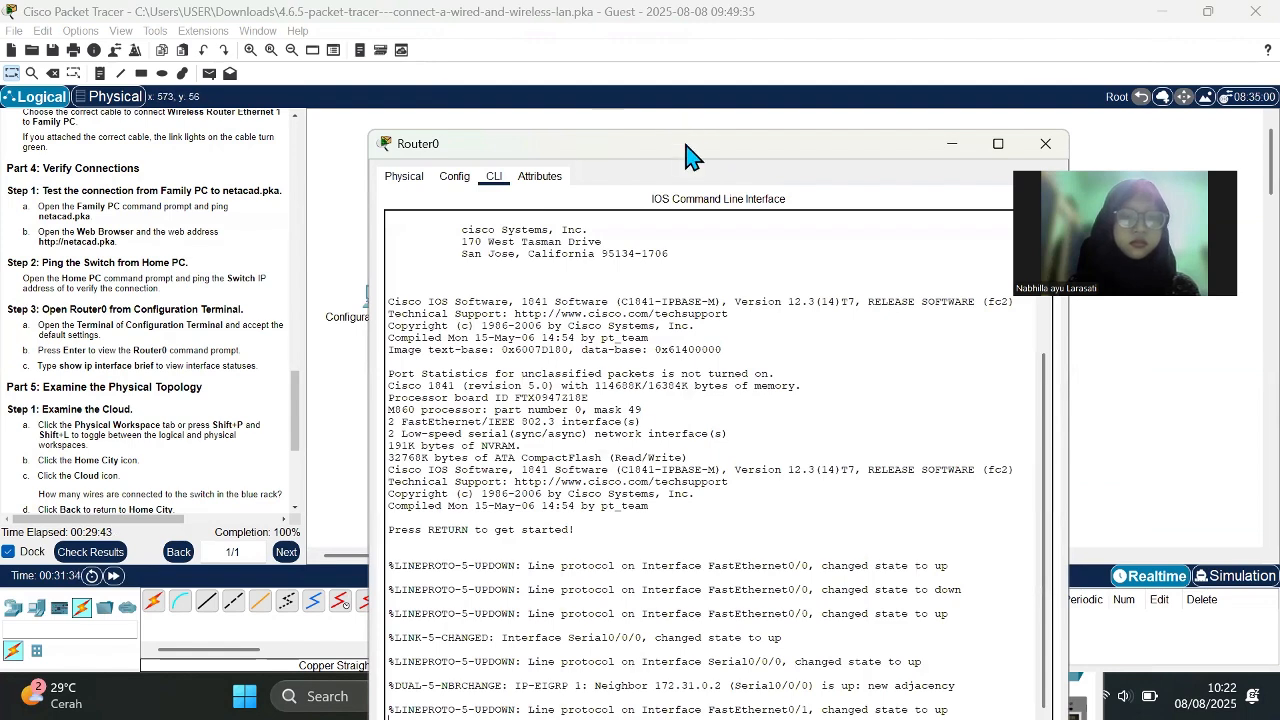
{"action": "left_click_drag", "start_coordinate": [685, 155], "coordinate": [635, 140]}
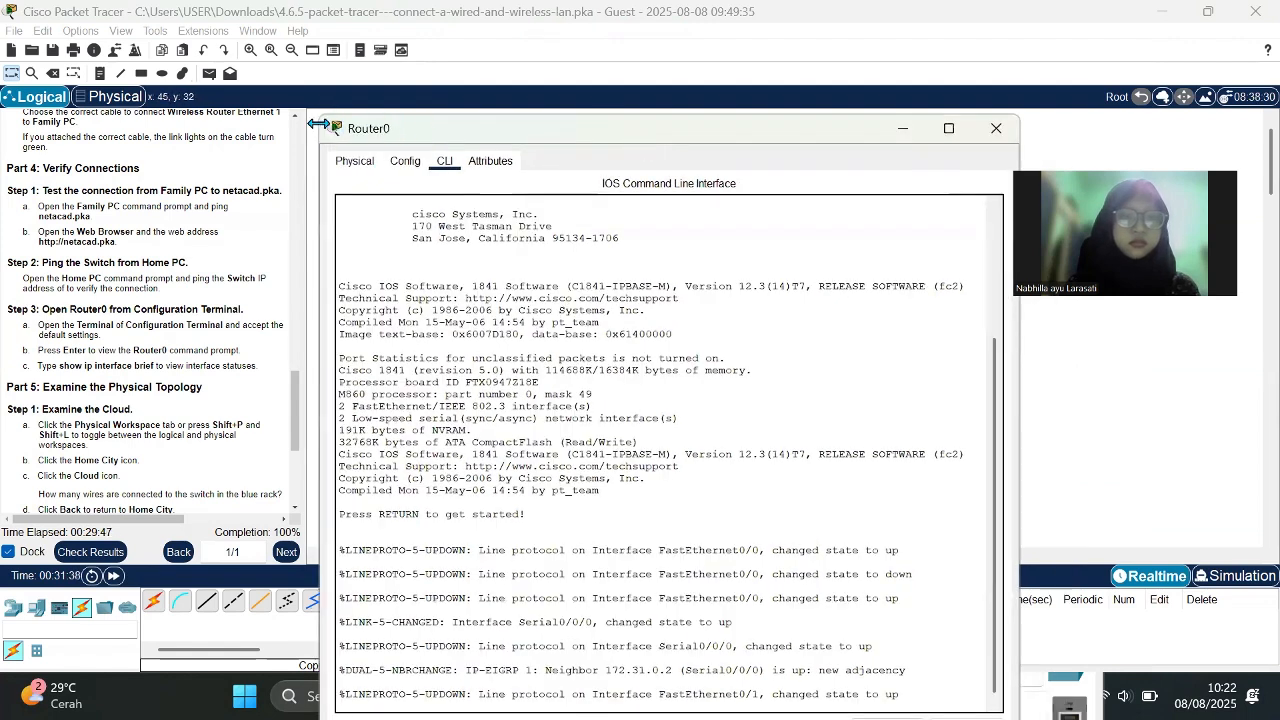
{"action": "left_click_drag", "start_coordinate": [318, 117], "coordinate": [414, 270]}
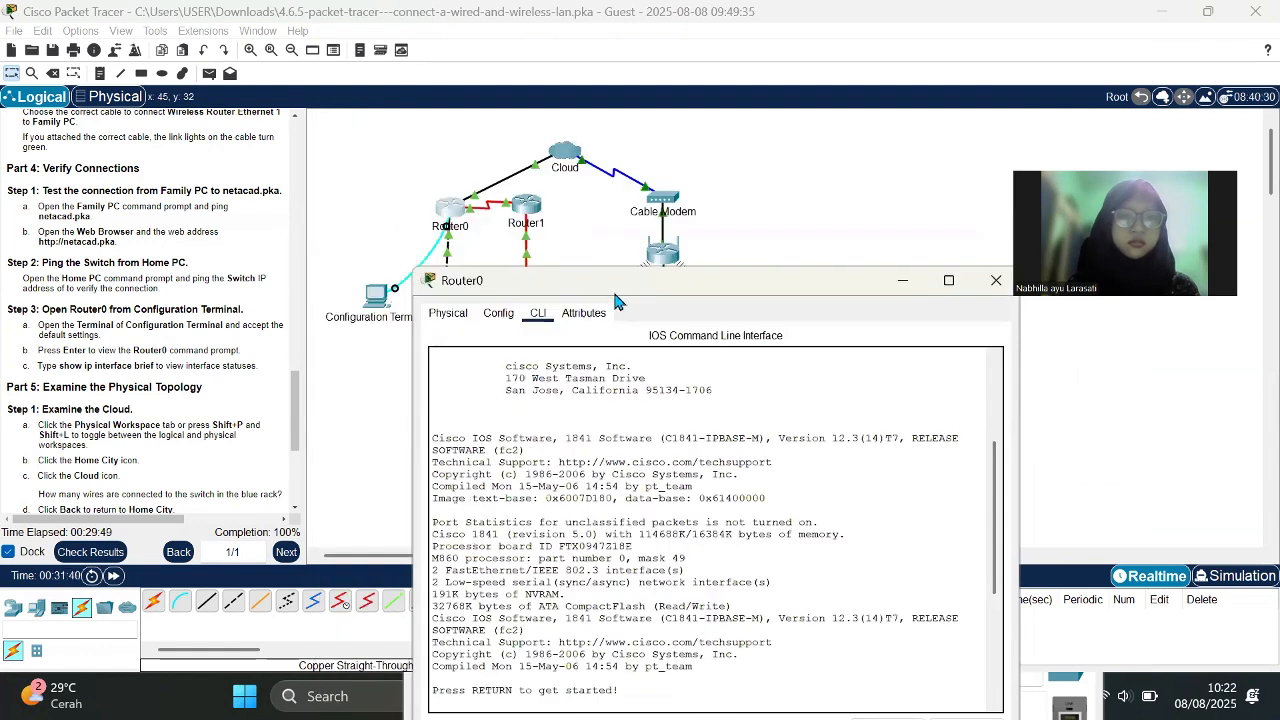
{"action": "left_click_drag", "start_coordinate": [621, 283], "coordinate": [548, 30]}
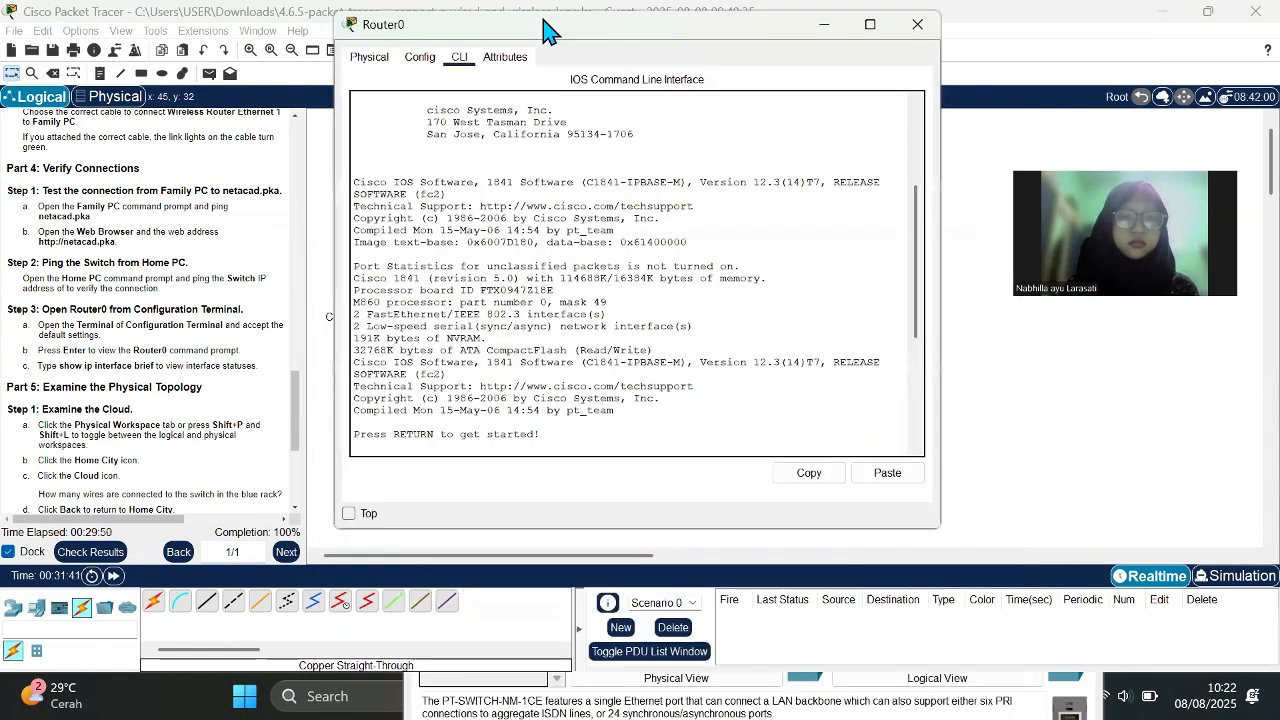
{"action": "scroll", "coordinate": [565, 433], "scroll_direction": "down", "scroll_amount": 5}
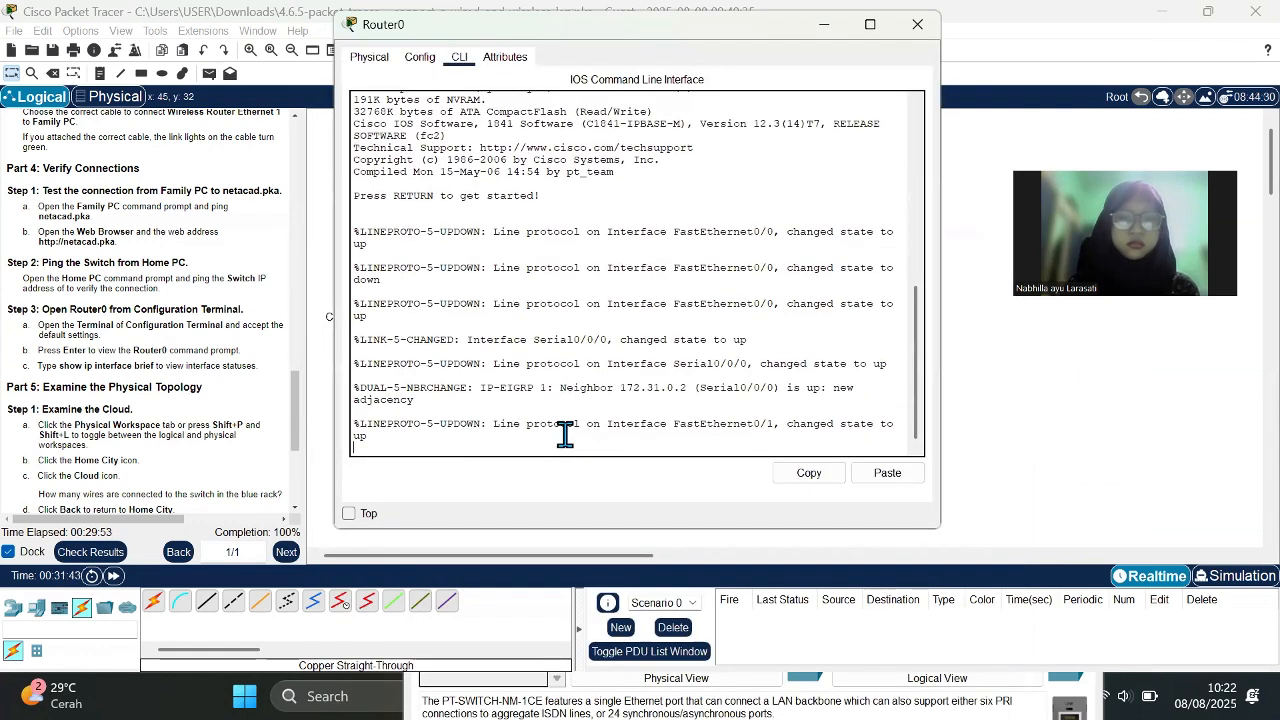
{"action": "key", "text": "Return"}
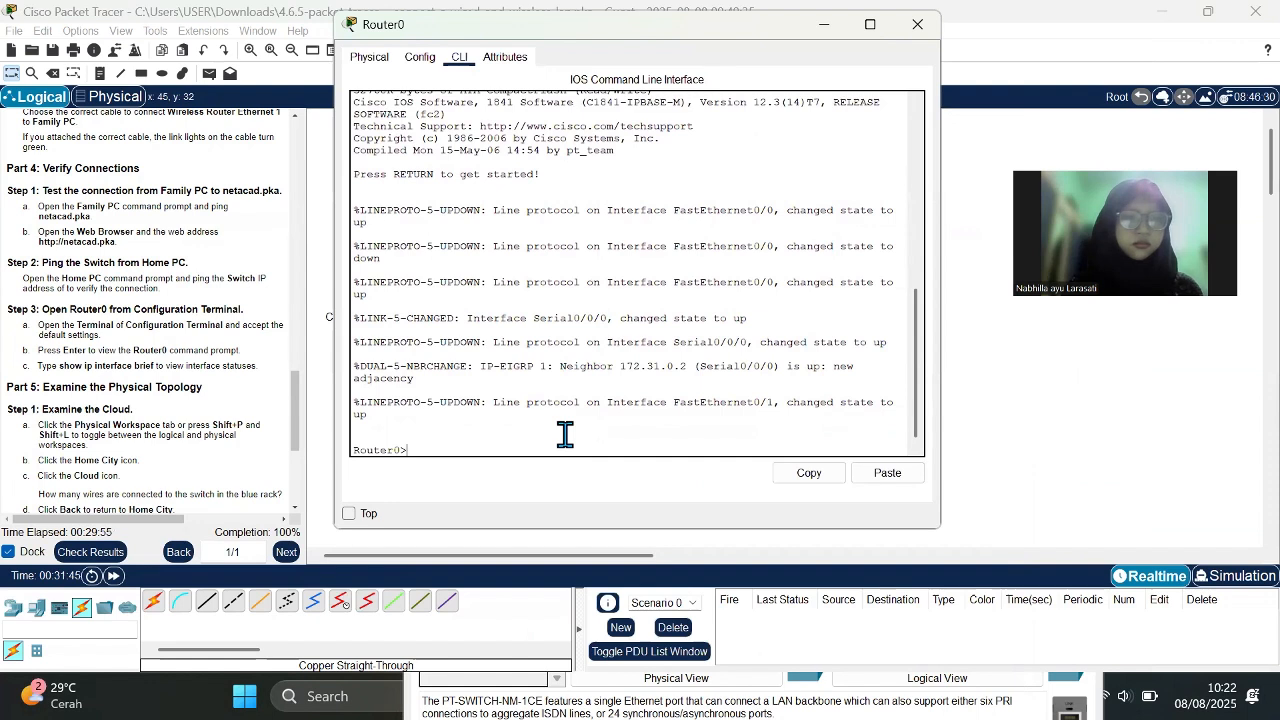
{"action": "type", "text": "e"}
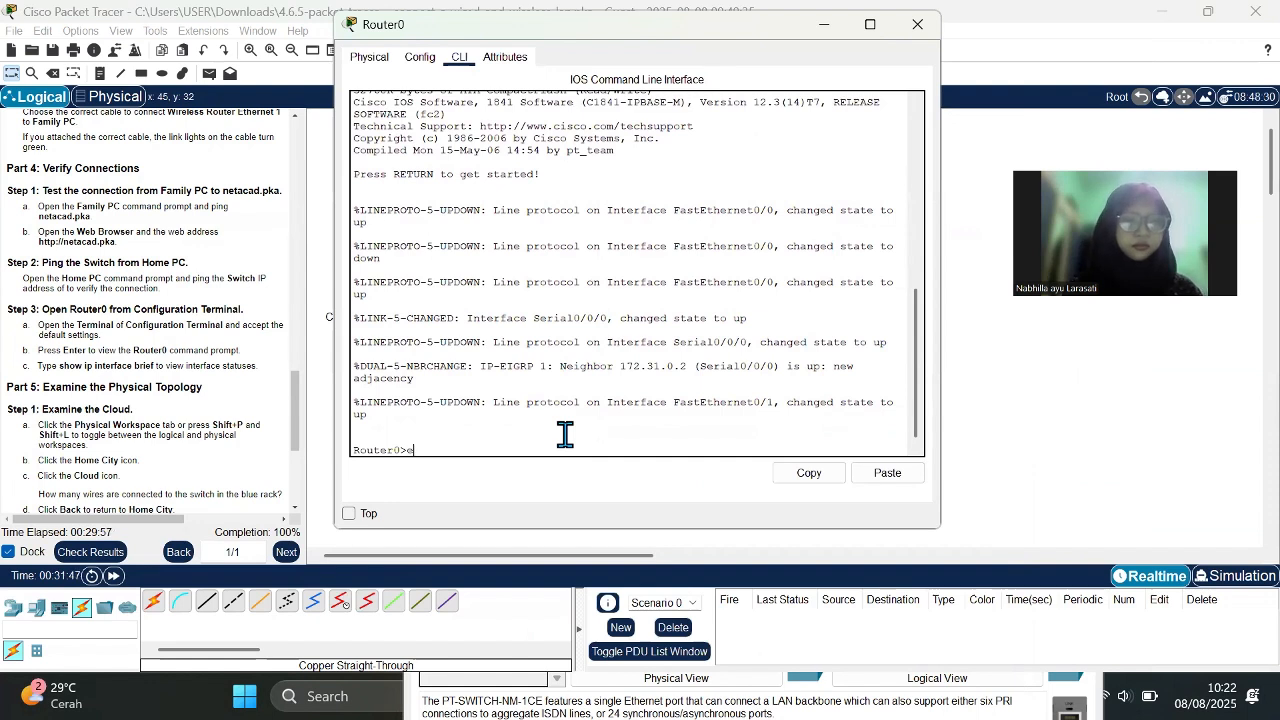
{"action": "type", "text": "na"}
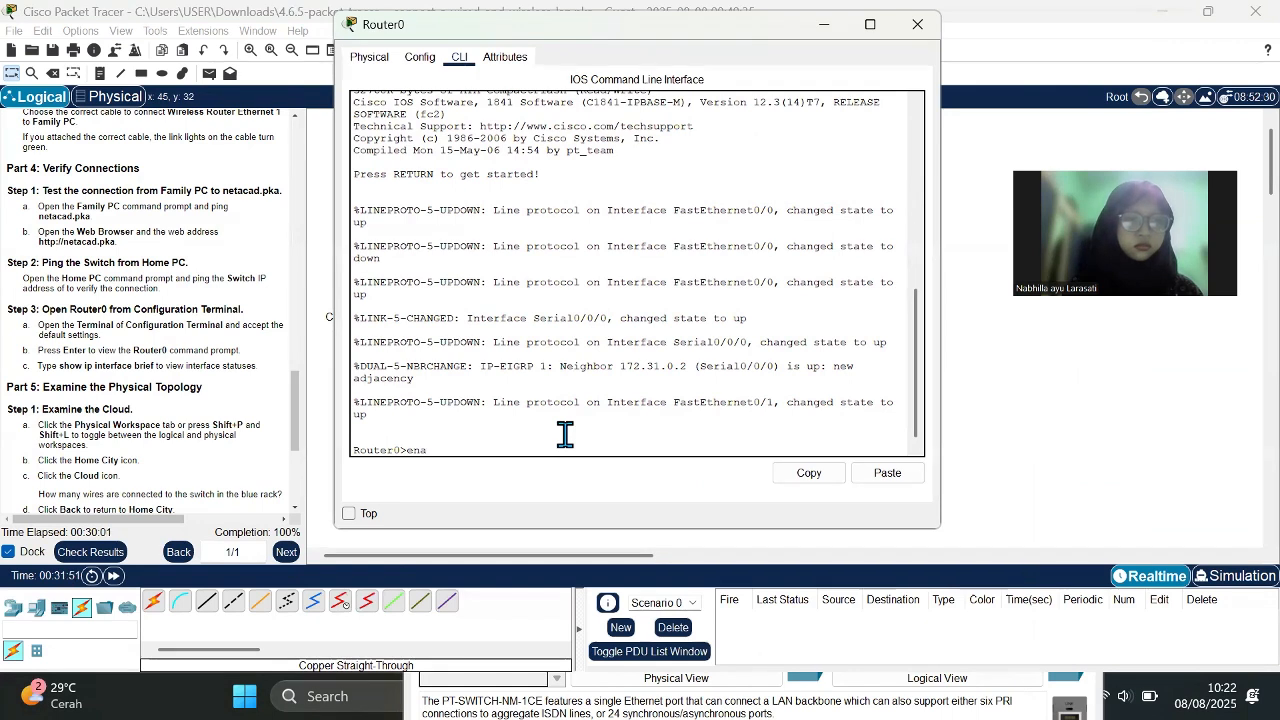
{"action": "key", "text": "BackSpace"}
{"action": "key", "text": "BackSpace"}
{"action": "key", "text": "BackSpace"}
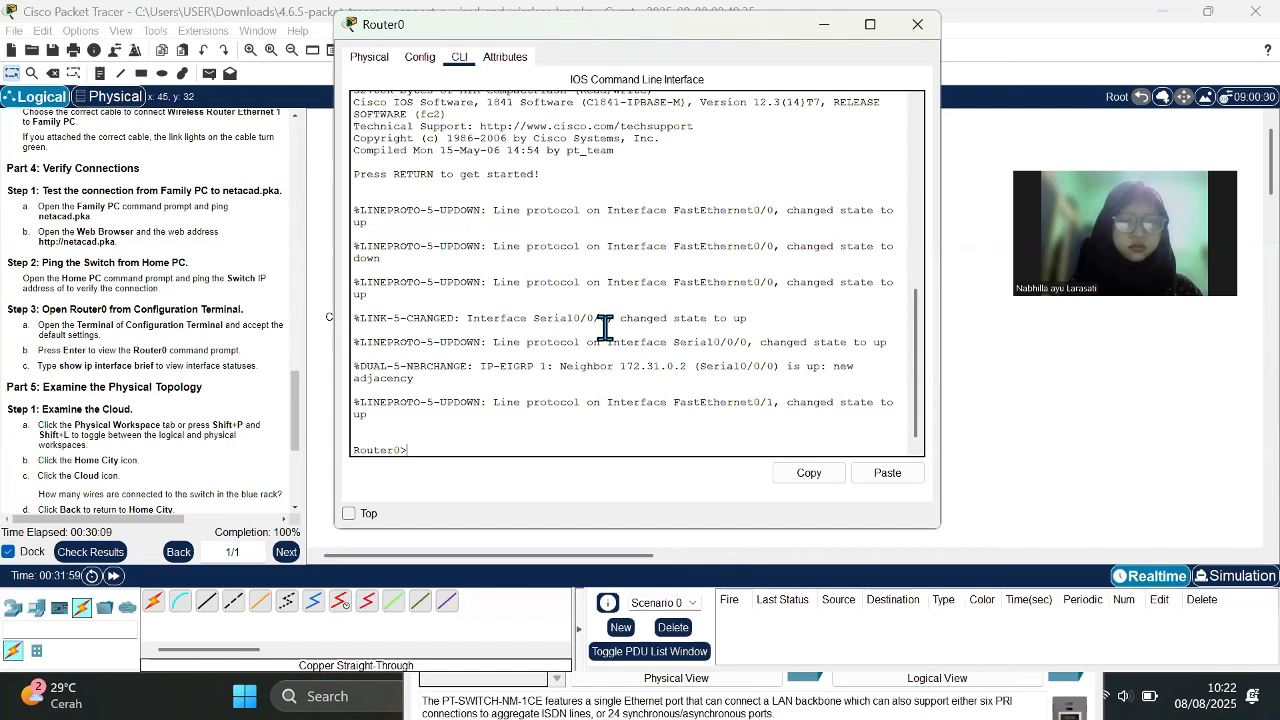
- Run show ip interface brief on Router0 to view its interface statuses, and minimize the device window
{"action": "type", "text": "ip "}
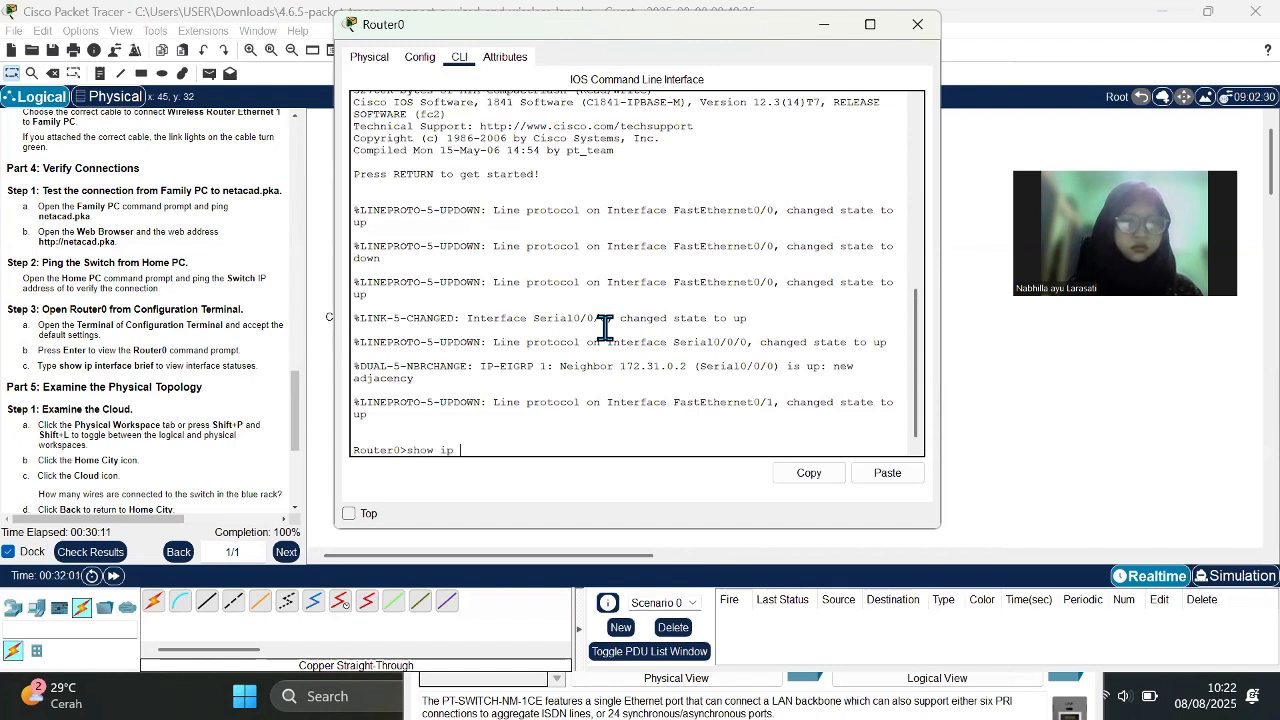
{"action": "type", "text": "interface brie"}
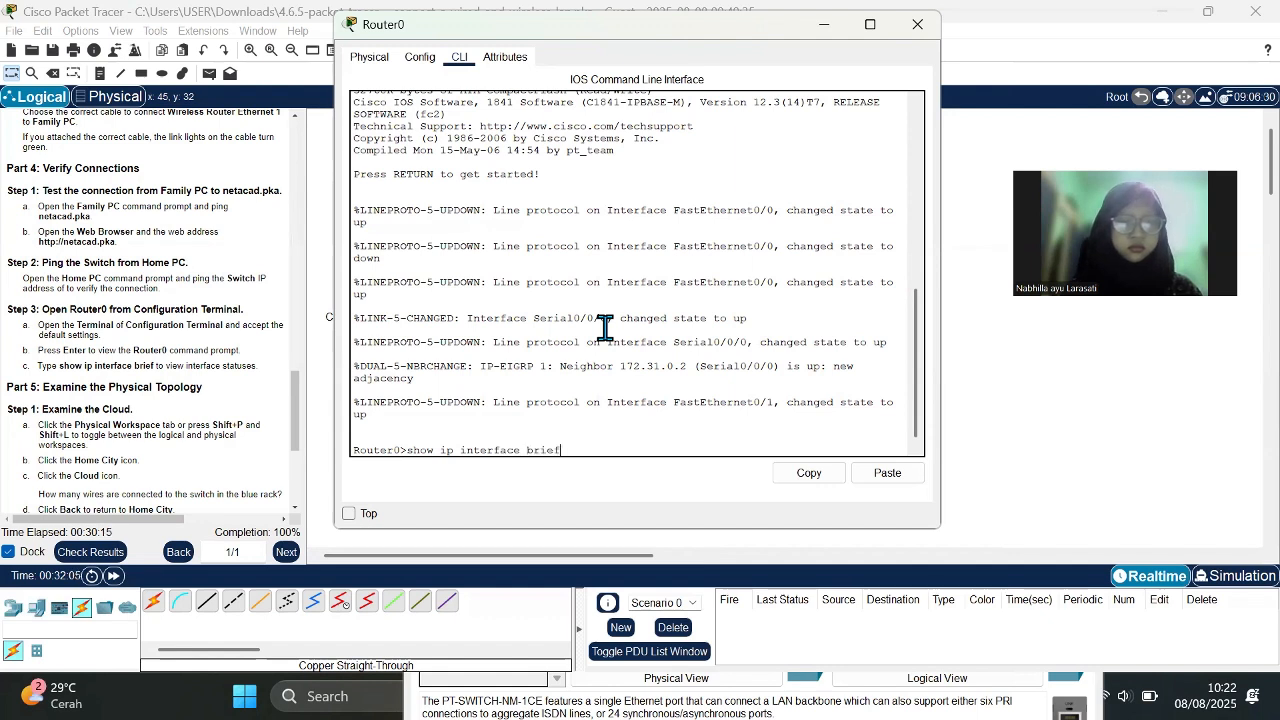
{"action": "type", "text": "f"}
{"action": "key", "text": "Return"}
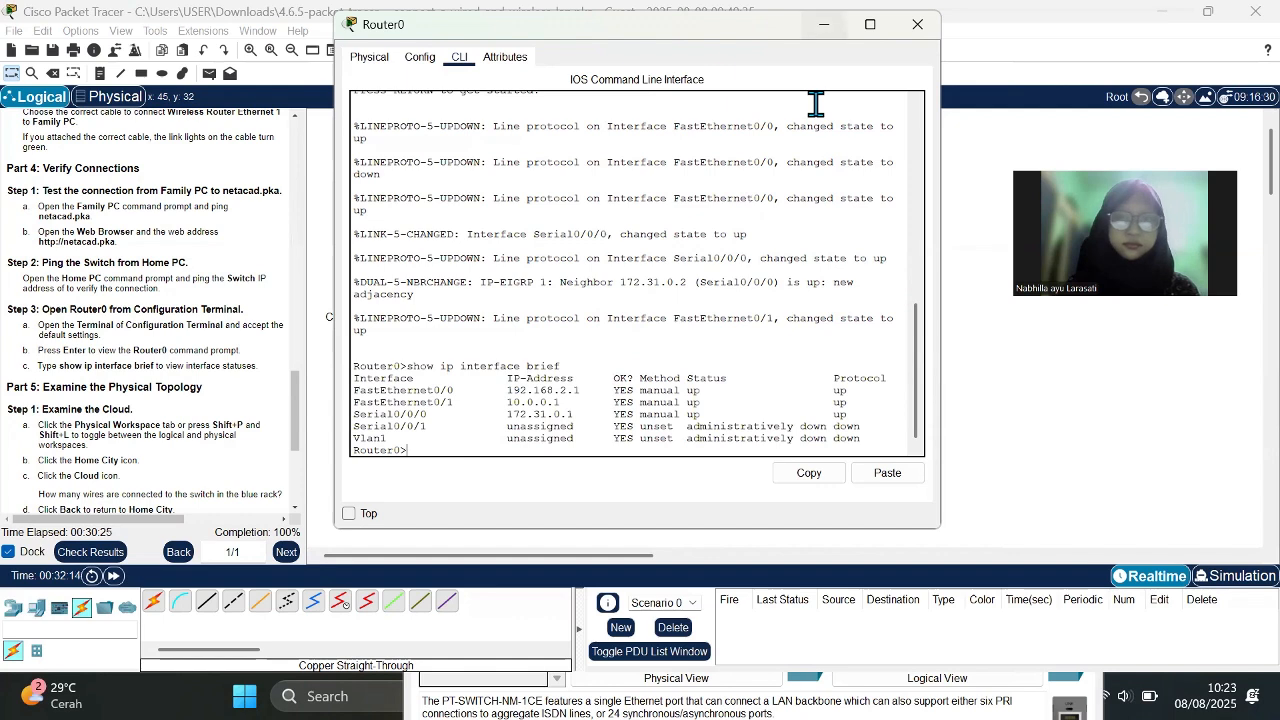
{"action": "left_click", "coordinate": [824, 25]}
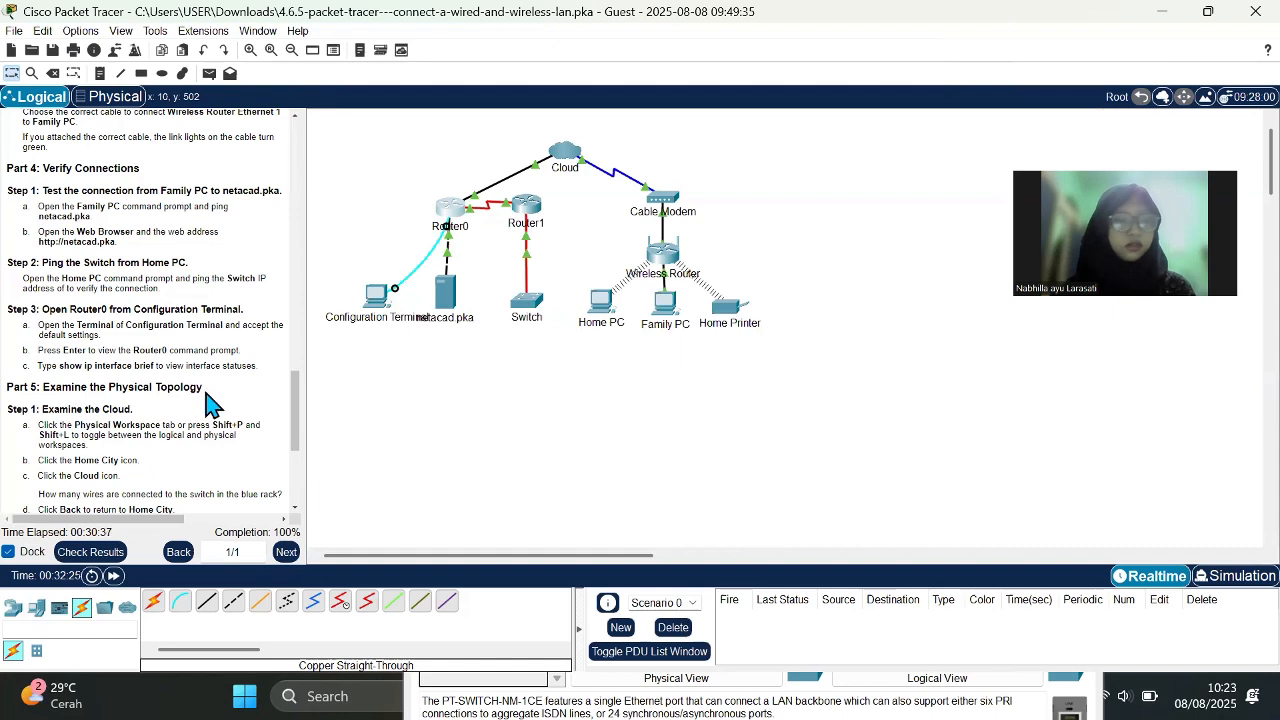
- Read the Part 5 instructions on examining the Cloud and switch to the physical workspace containing Home City
{"action": "scroll", "coordinate": [212, 402], "scroll_direction": "down", "scroll_amount": 3}
{"action": "scroll", "coordinate": [212, 402], "scroll_direction": "down", "scroll_amount": 2}
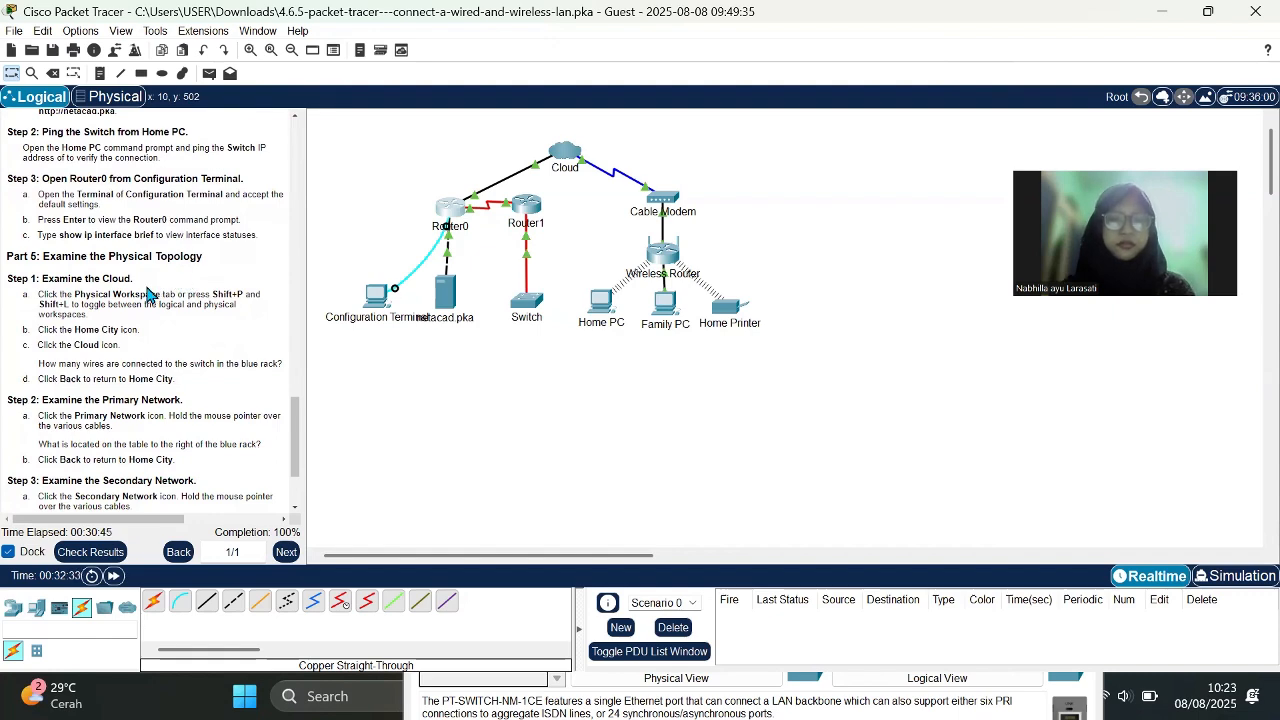
{"action": "scroll", "coordinate": [148, 294], "scroll_direction": "down", "scroll_amount": 1}
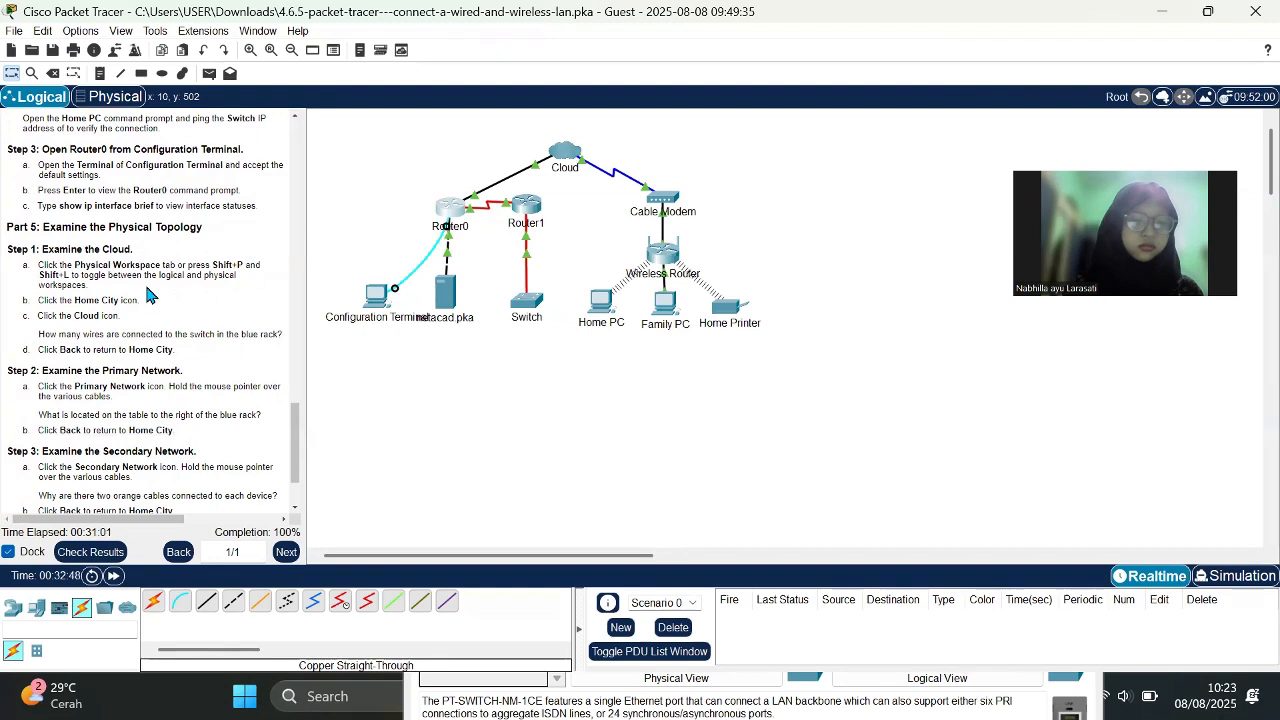
{"action": "key", "text": "shift+p"}
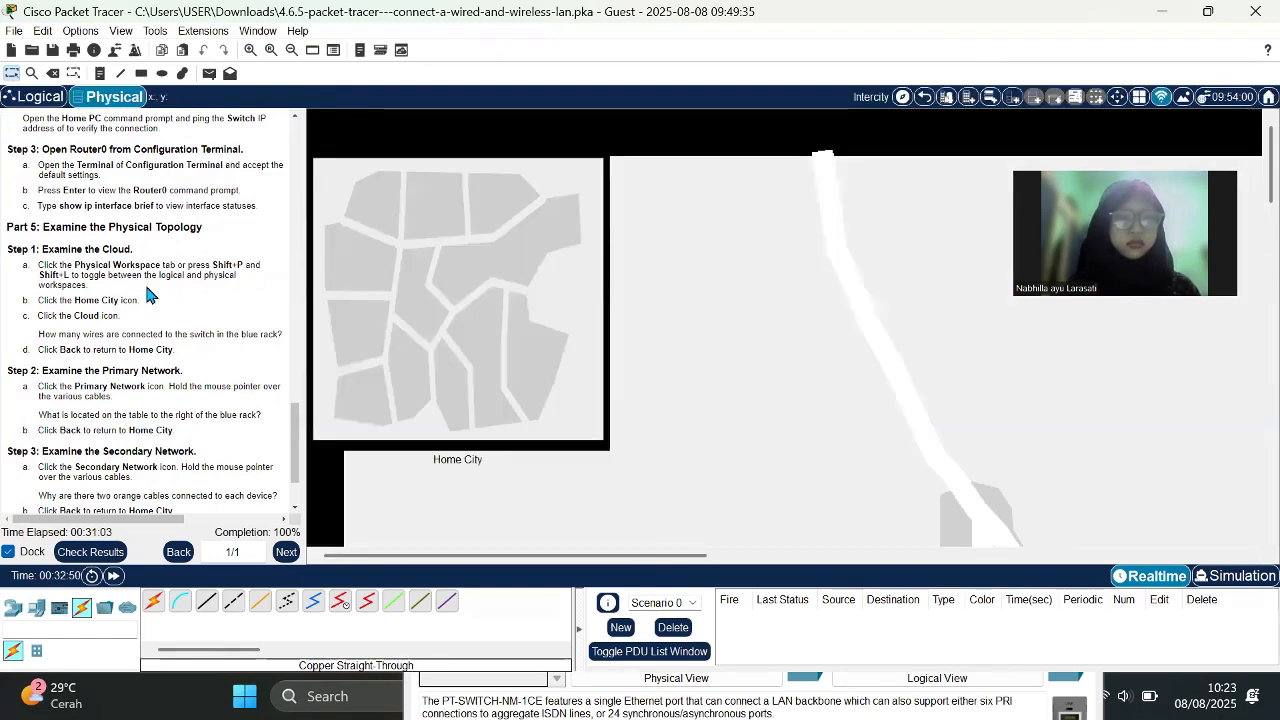
{"action": "scroll", "coordinate": [469, 306], "scroll_direction": "down", "scroll_amount": 5}
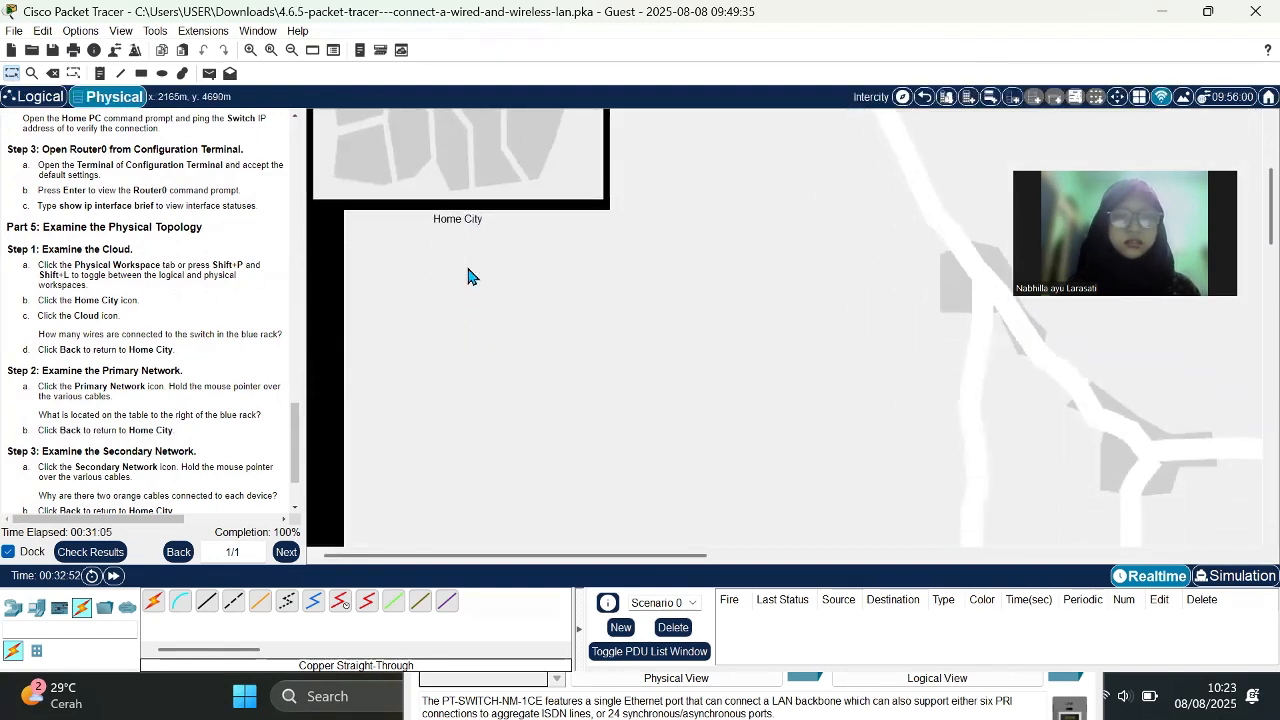
- Open Home City from the intercity map and enter the Cloud location
{"action": "scroll", "coordinate": [469, 276], "scroll_direction": "down", "scroll_amount": 5}
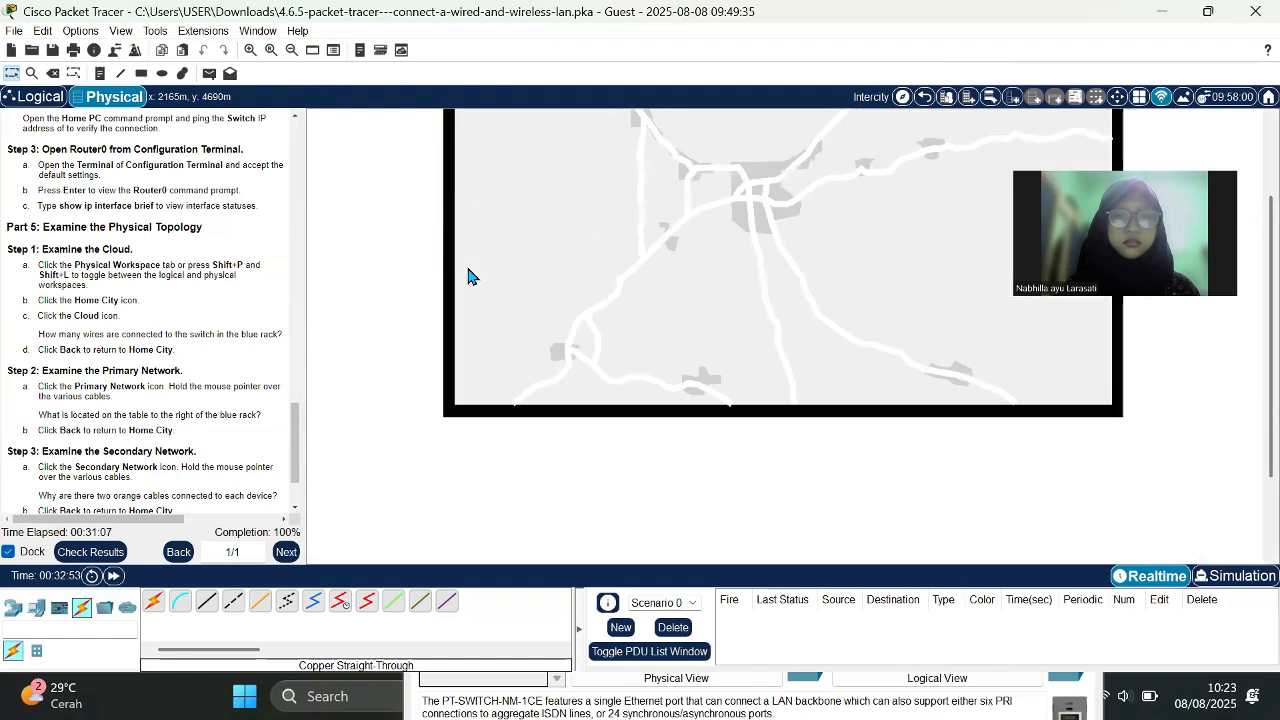
{"action": "scroll", "coordinate": [469, 276], "scroll_direction": "up", "scroll_amount": 3}
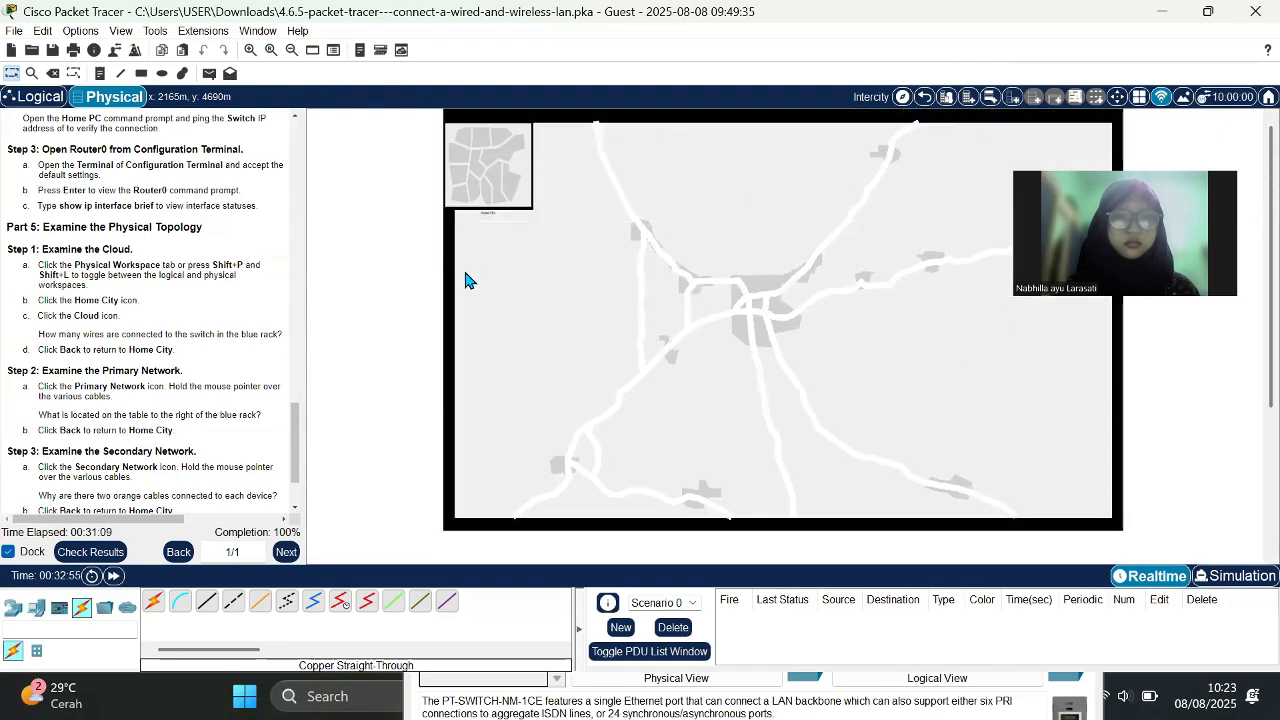
{"action": "left_click", "coordinate": [461, 192]}
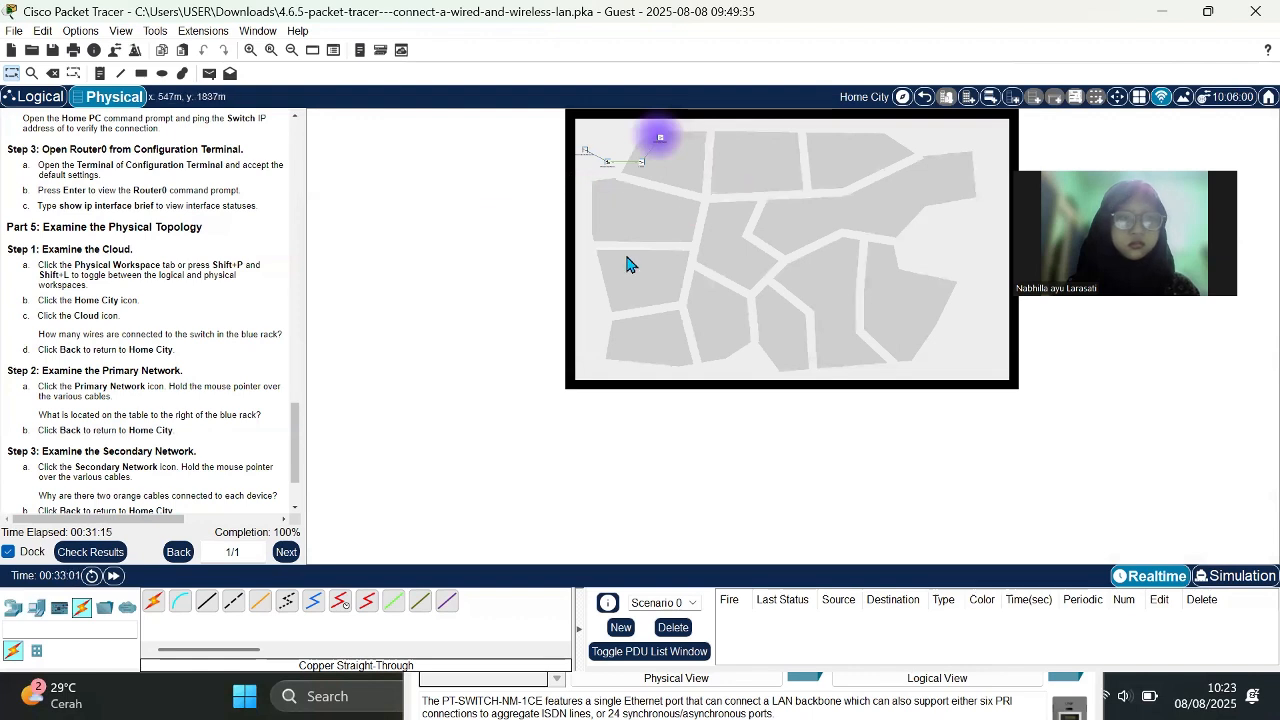
{"action": "scroll", "coordinate": [629, 264], "scroll_direction": "up", "scroll_amount": 5}
{"action": "scroll", "coordinate": [629, 264], "scroll_direction": "up", "scroll_amount": 5}
{"action": "scroll", "coordinate": [629, 264], "scroll_direction": "left", "scroll_amount": 3}
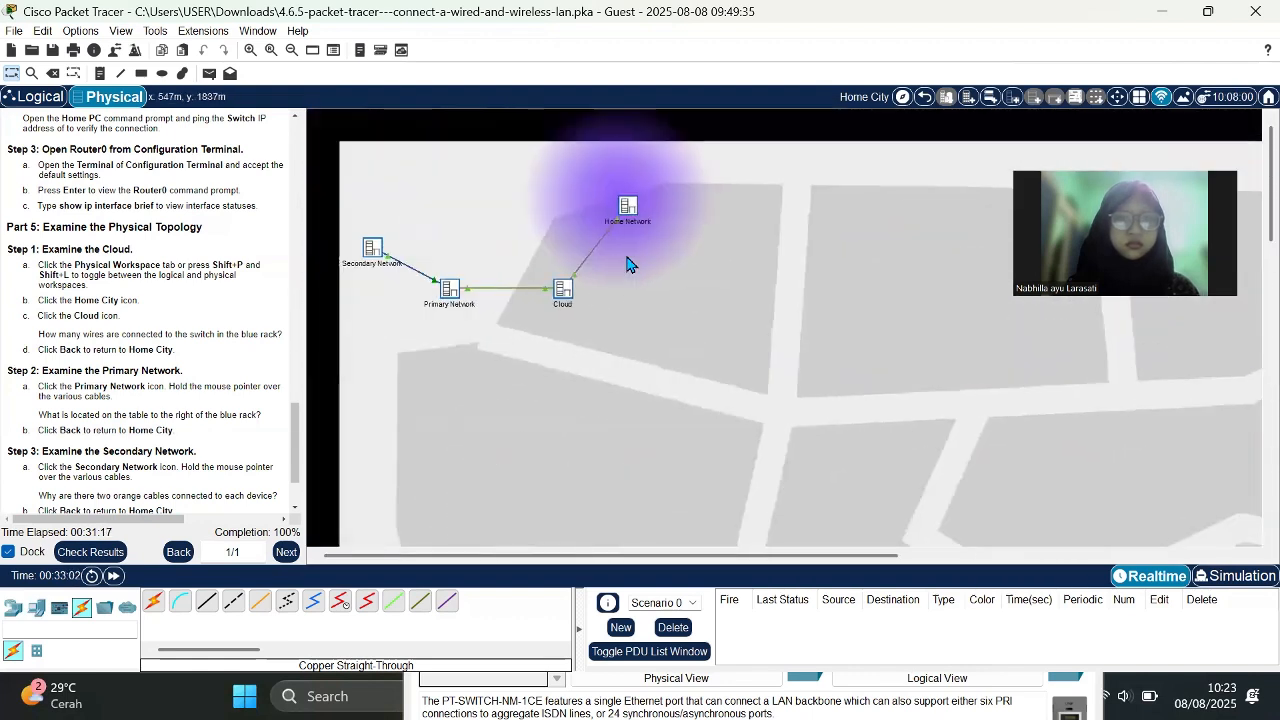
{"action": "left_click", "coordinate": [564, 292]}
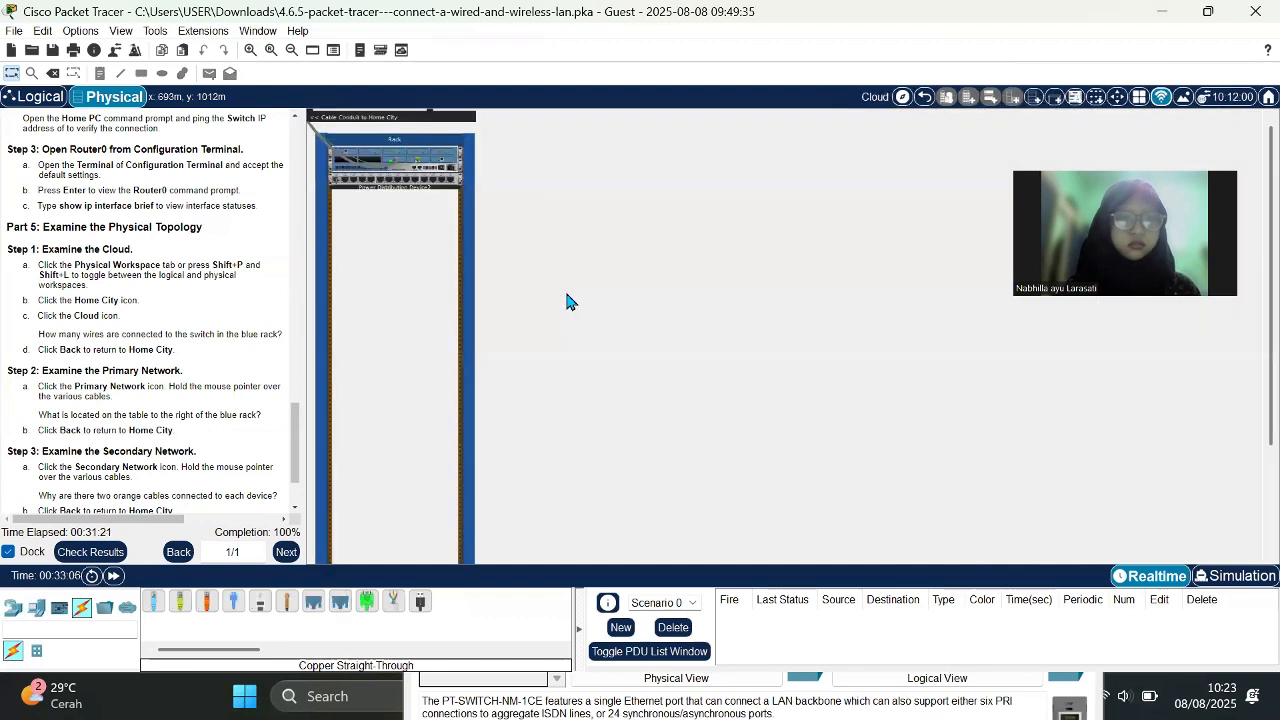
- Examine the wires connected to the equipment in the Cloud's blue rack and compare them with the Part 5 Step 1 question
{"action": "scroll", "coordinate": [502, 268], "scroll_direction": "up", "scroll_amount": 3}
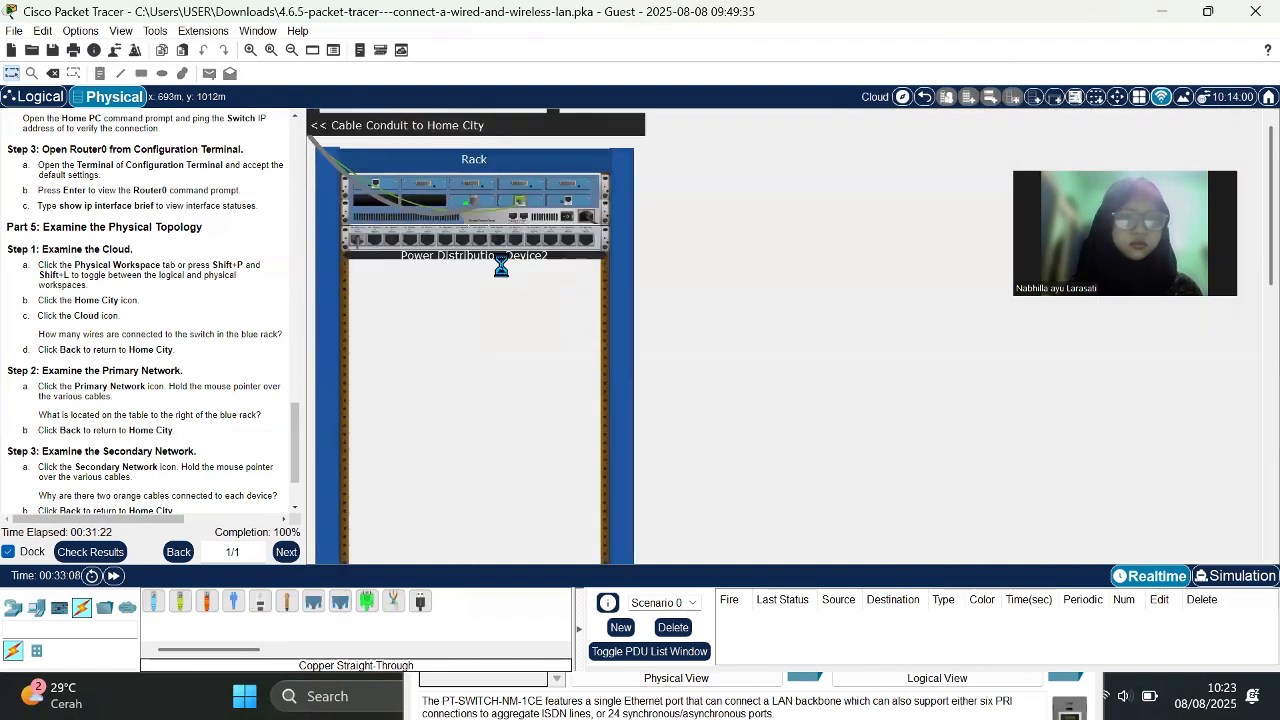
{"action": "scroll", "coordinate": [502, 268], "scroll_direction": "down", "scroll_amount": 3}
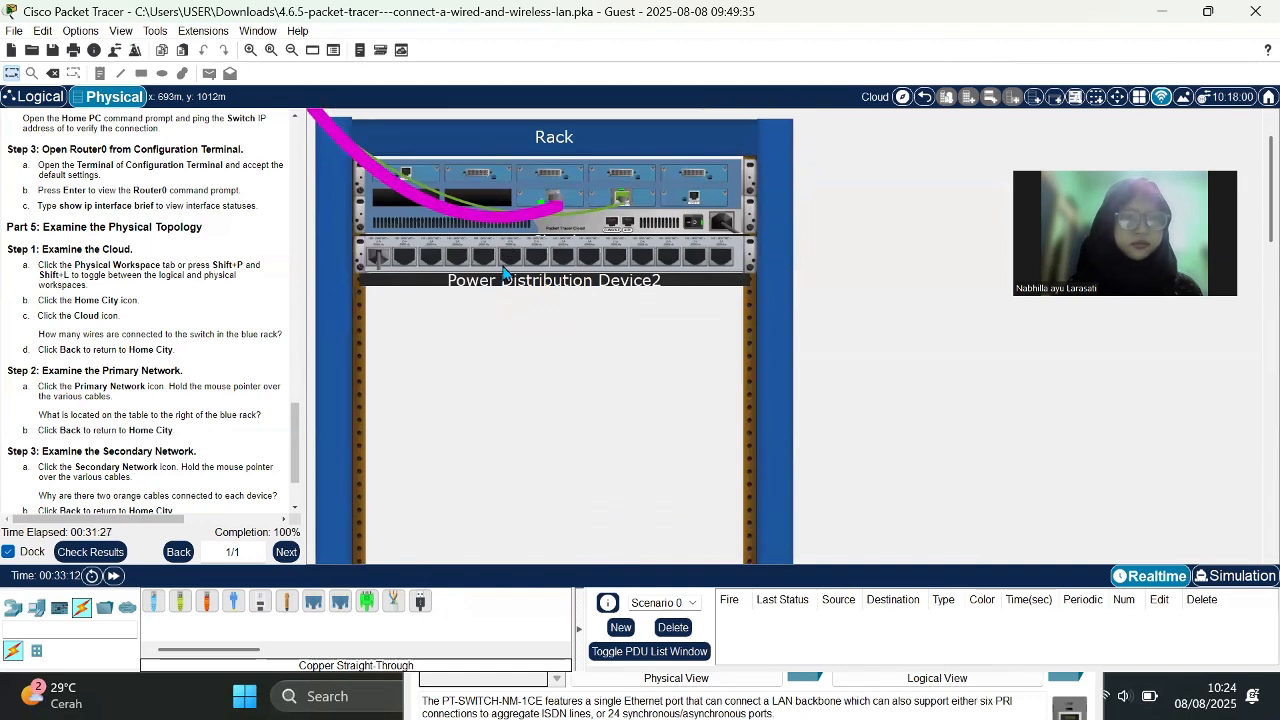
{"action": "scroll", "coordinate": [503, 270], "scroll_direction": "up", "scroll_amount": 3}
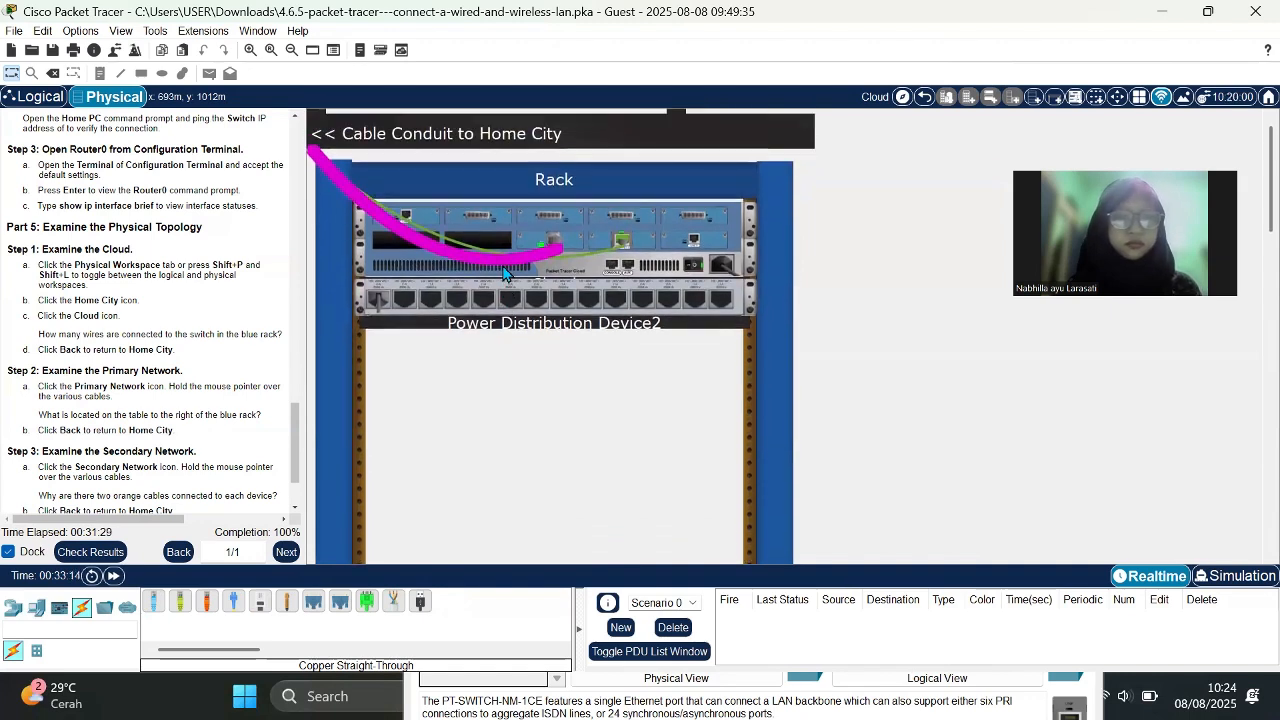
{"action": "scroll", "coordinate": [503, 270], "scroll_direction": "up", "scroll_amount": 3}
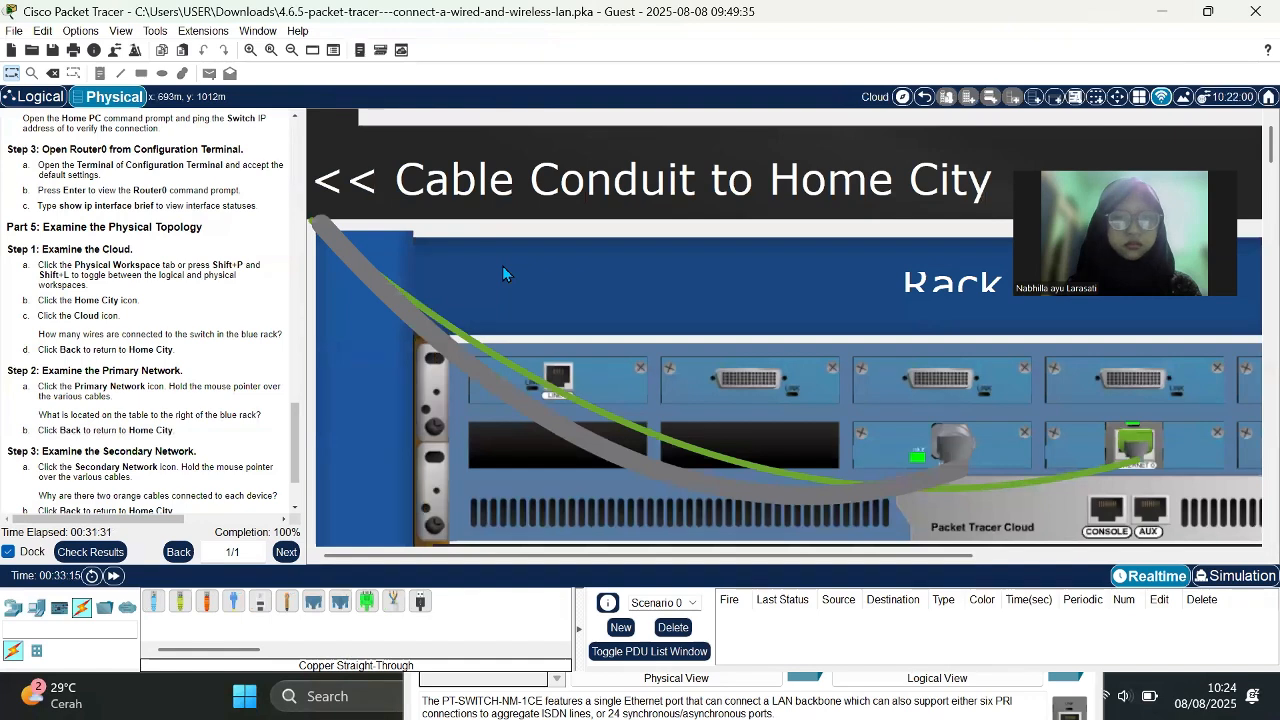
{"action": "scroll", "coordinate": [502, 265], "scroll_direction": "down", "scroll_amount": 3}
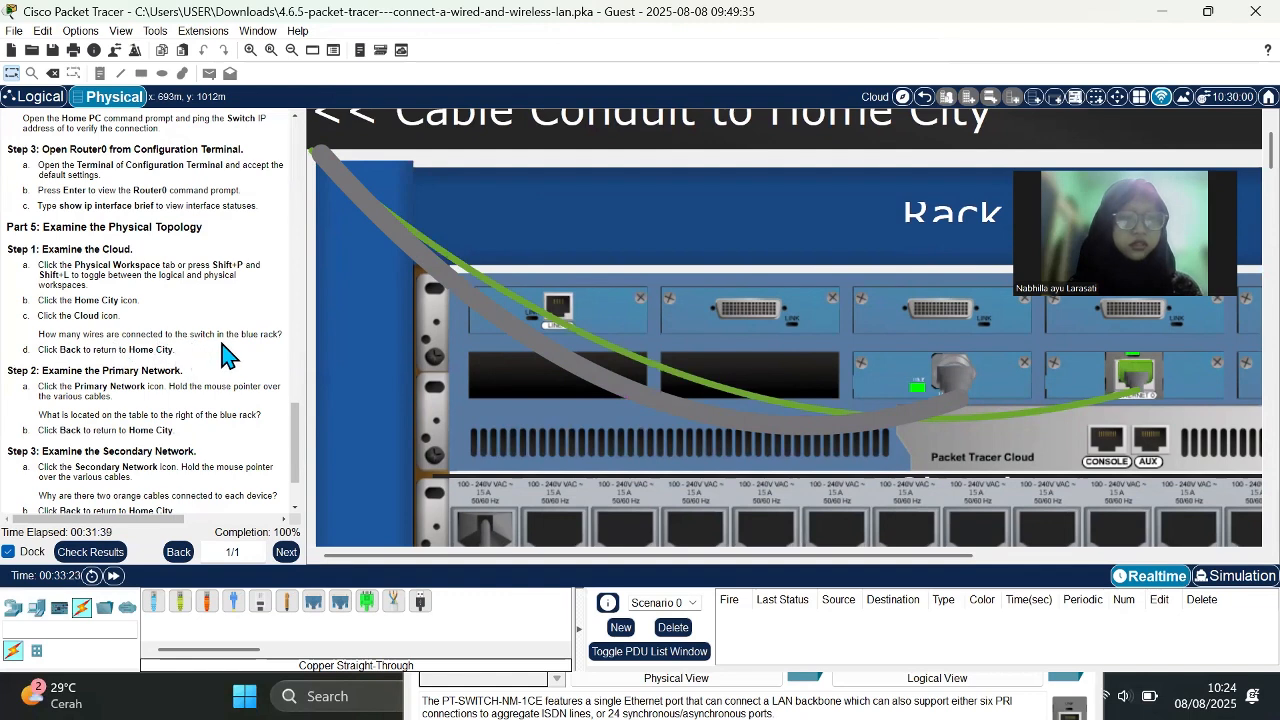
{"action": "scroll", "coordinate": [528, 340], "scroll_direction": "down", "scroll_amount": 3}
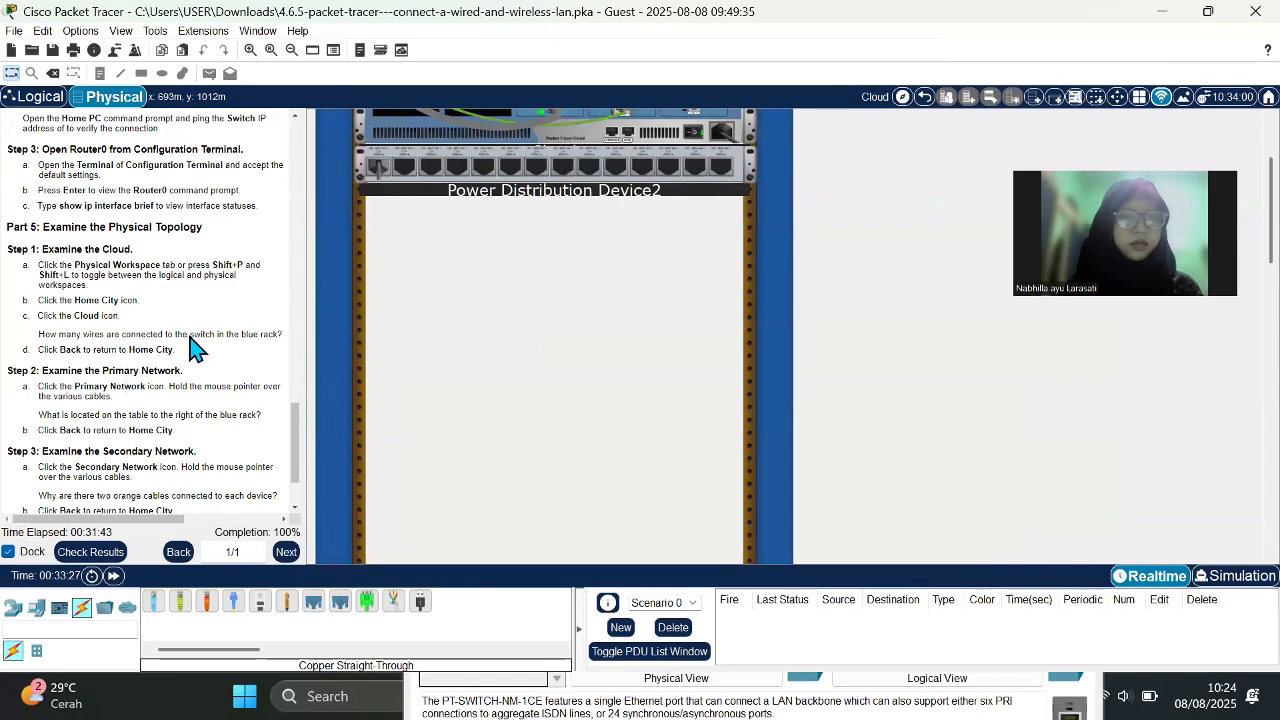
{"action": "scroll", "coordinate": [204, 350], "scroll_direction": "up", "scroll_amount": 1}
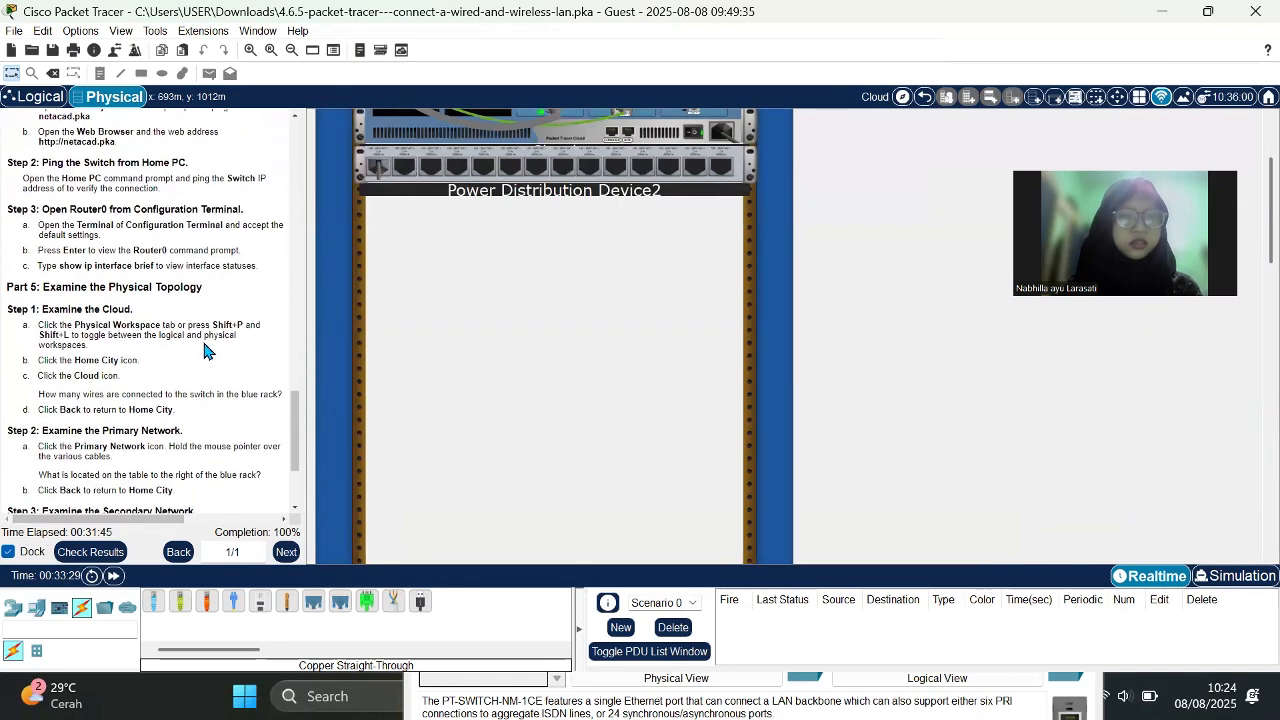
{"action": "scroll", "coordinate": [204, 350], "scroll_direction": "down", "scroll_amount": 1}
{"action": "scroll", "coordinate": [723, 223], "scroll_direction": "up", "scroll_amount": 3}
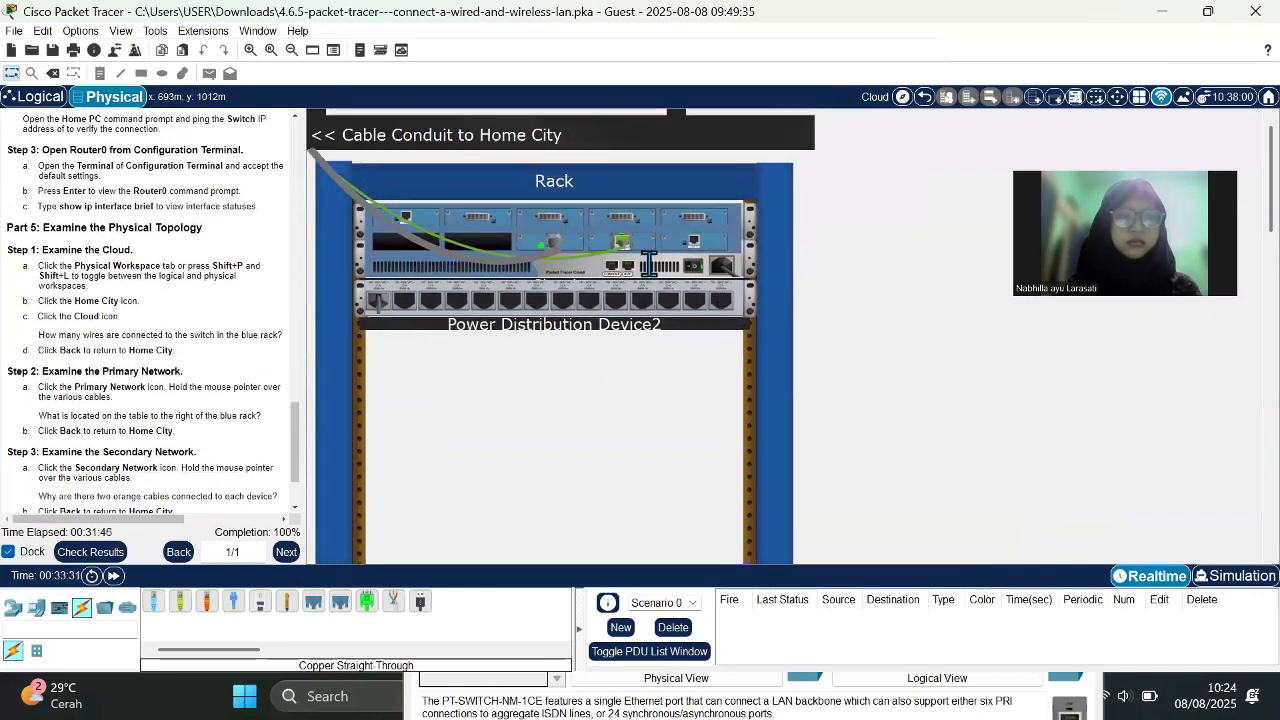
{"action": "scroll", "coordinate": [530, 312], "scroll_direction": "up", "scroll_amount": 2}
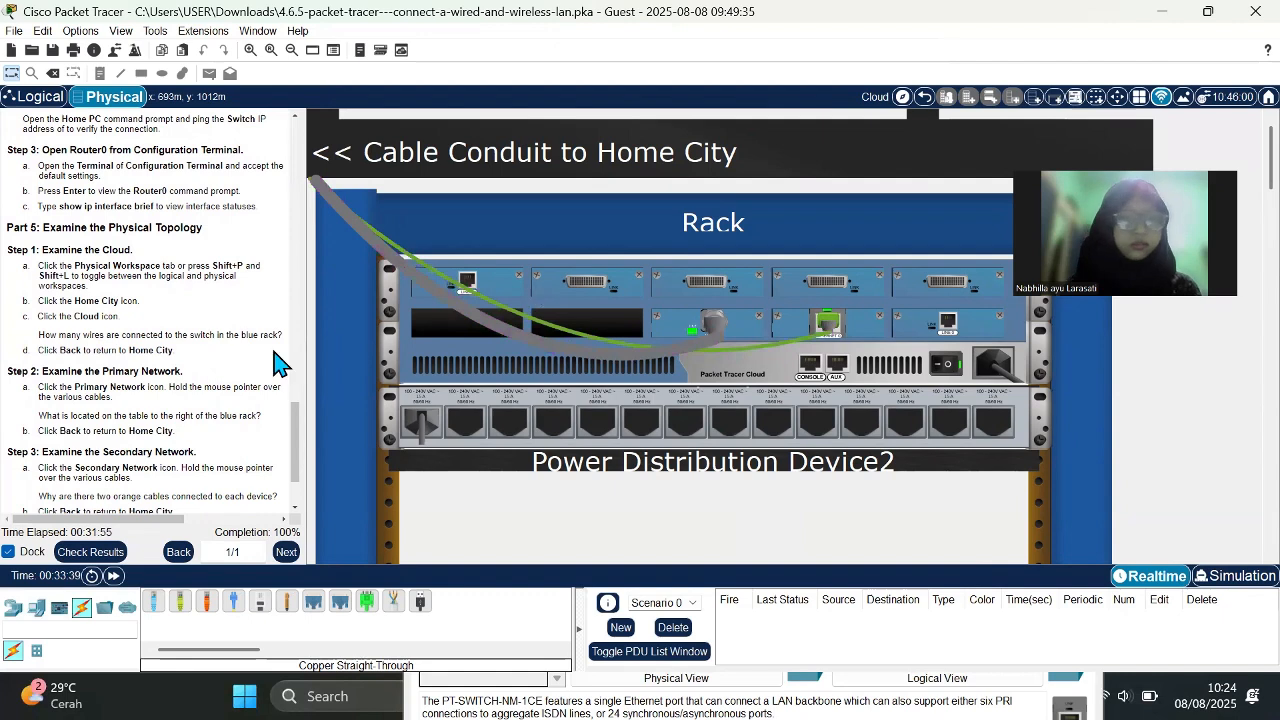
{"action": "scroll", "coordinate": [197, 373], "scroll_direction": "down", "scroll_amount": 3}
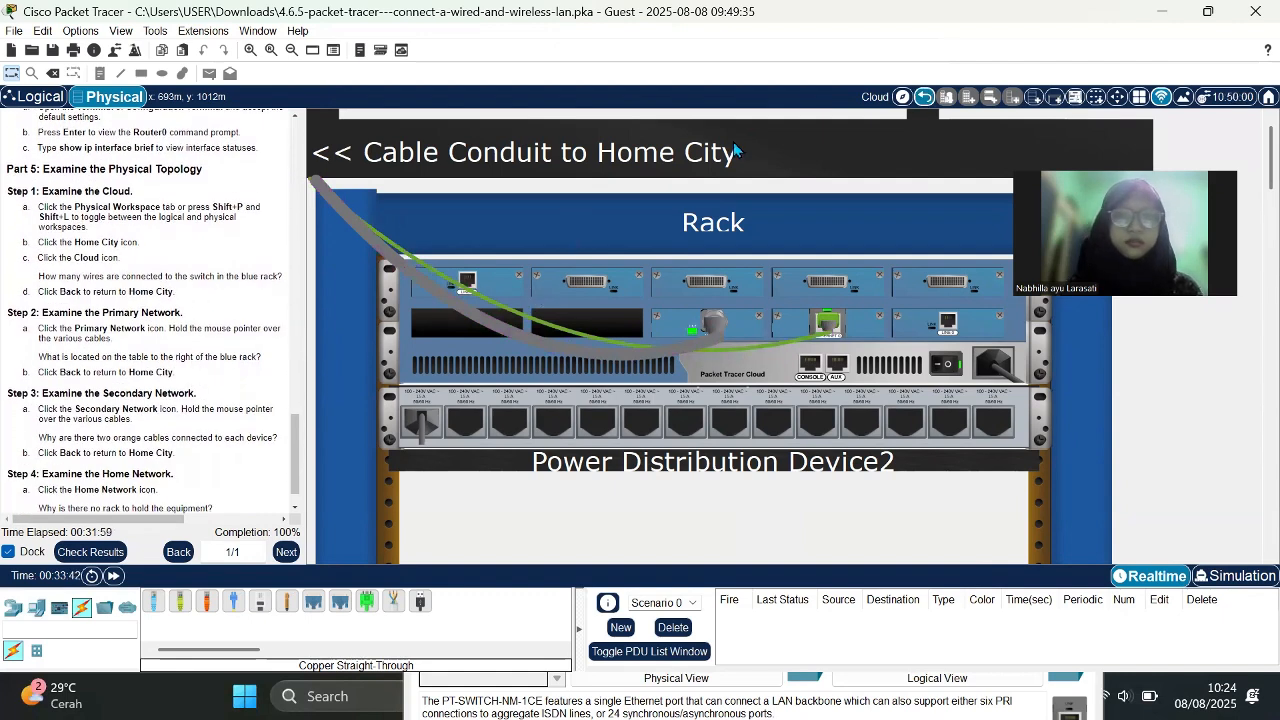
- Leave the Cloud location, read the remaining Part 5 instructions, and reopen Home City from the intercity map
{"action": "left_click", "coordinate": [925, 96]}
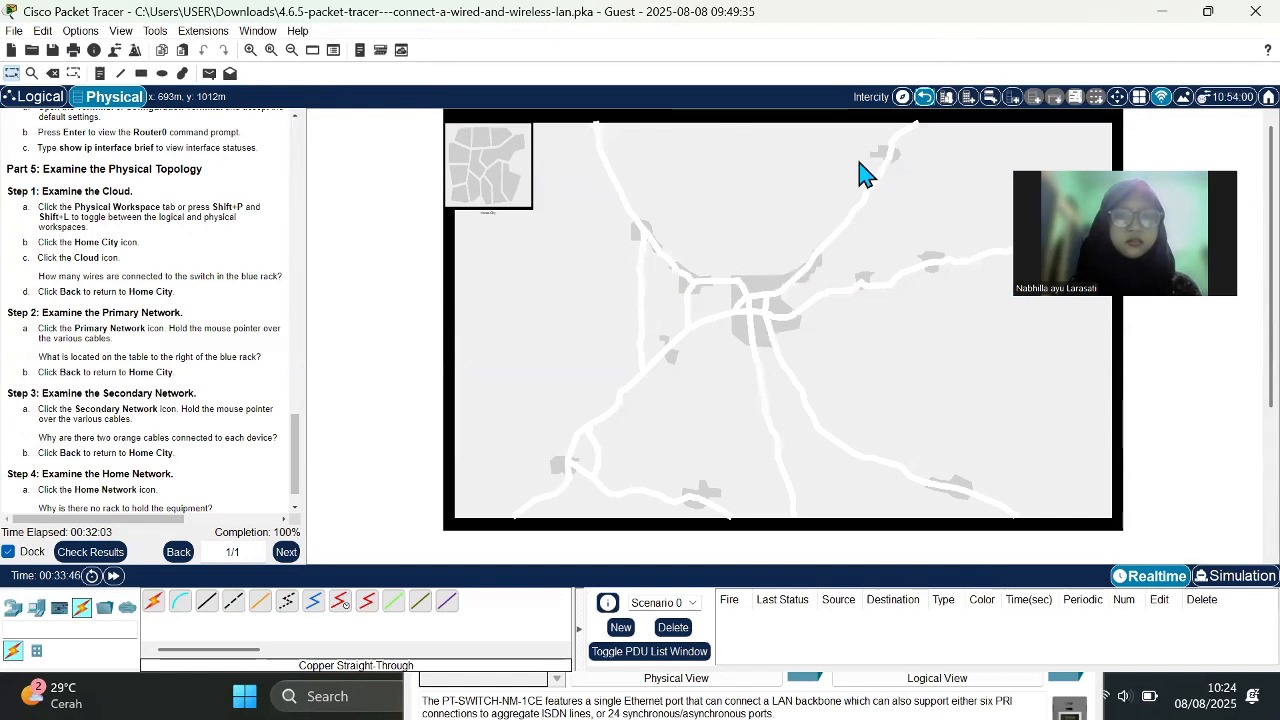
{"action": "scroll", "coordinate": [731, 283], "scroll_direction": "down", "scroll_amount": 1}
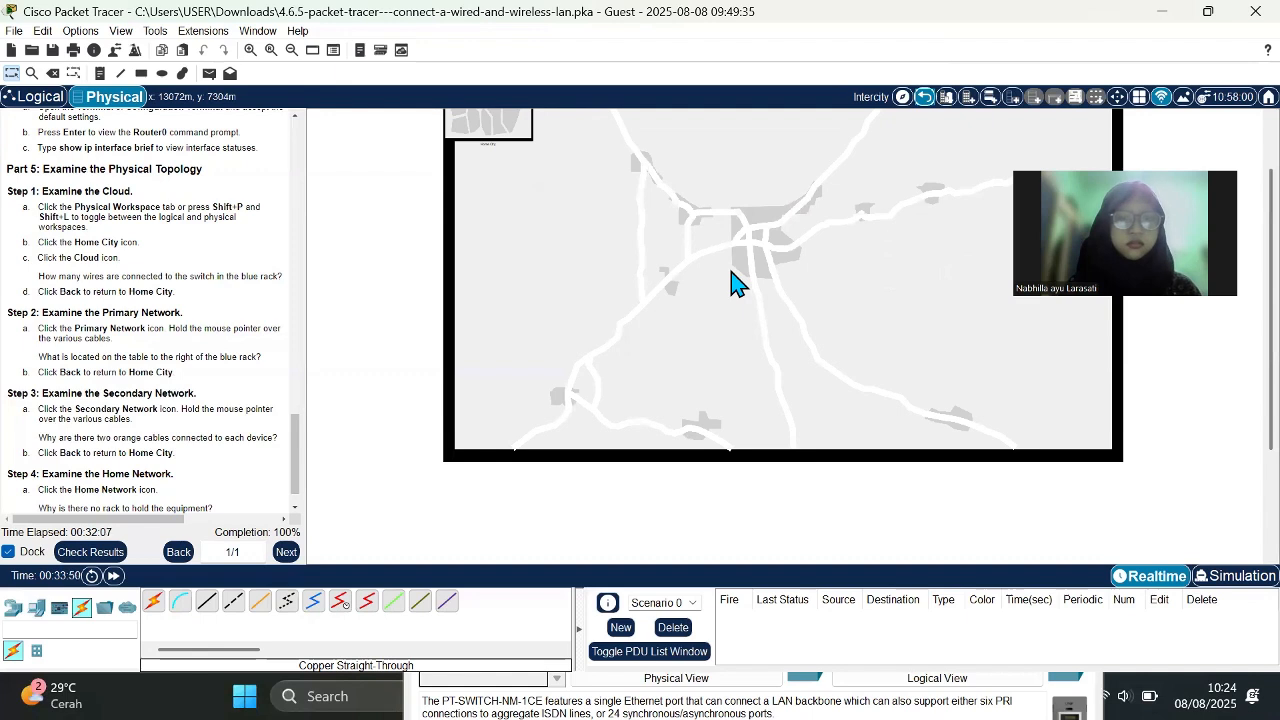
{"action": "scroll", "coordinate": [731, 283], "scroll_direction": "up", "scroll_amount": 5}
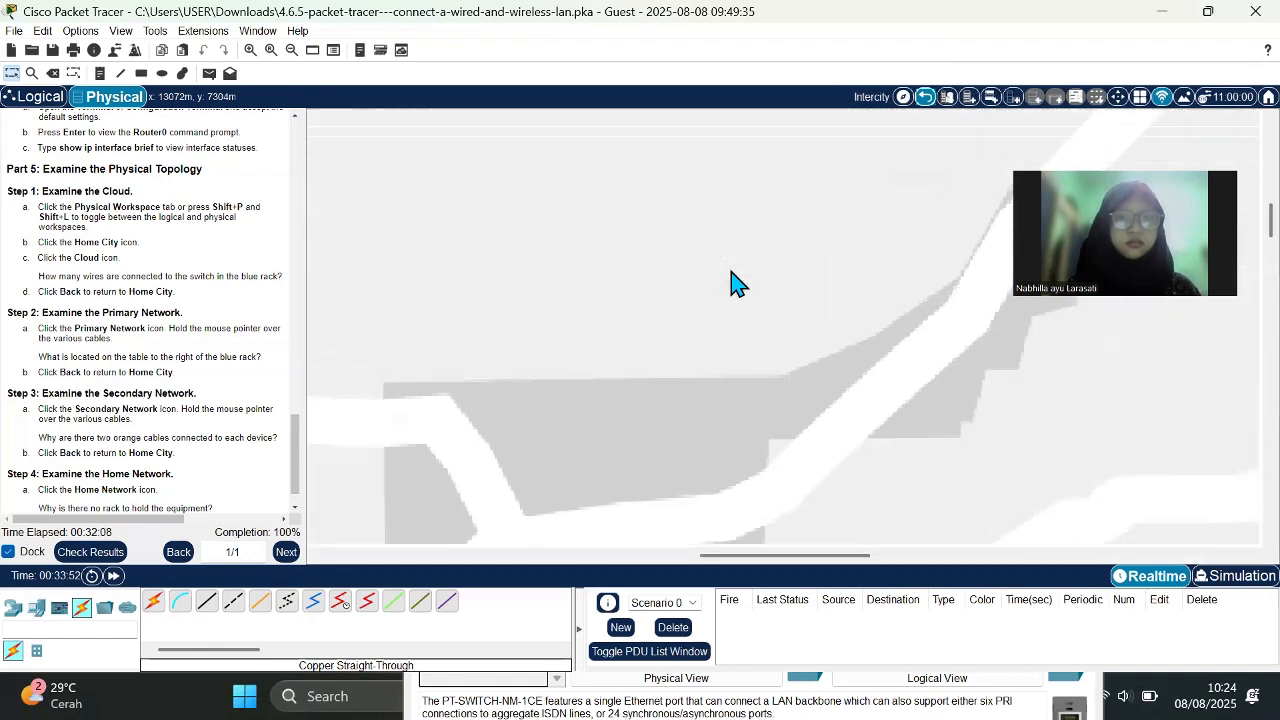
{"action": "scroll", "coordinate": [731, 283], "scroll_direction": "down", "scroll_amount": 5}
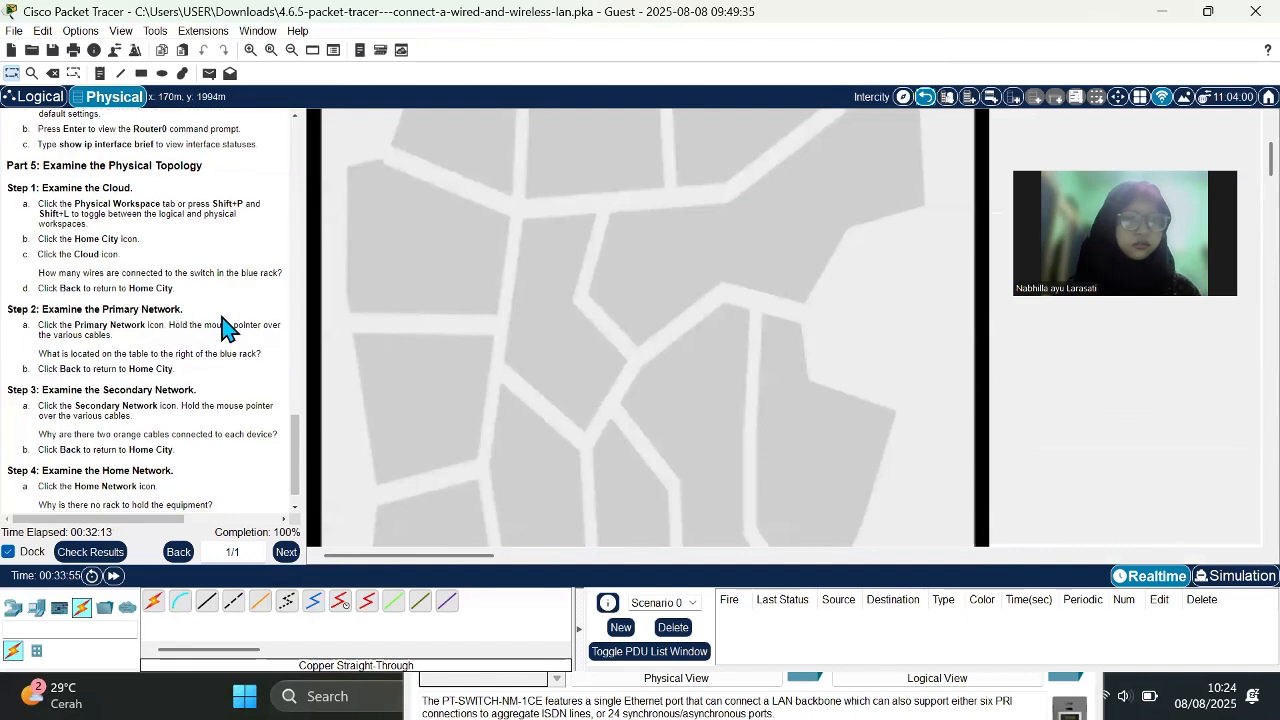
{"action": "scroll", "coordinate": [225, 327], "scroll_direction": "down", "scroll_amount": 1}
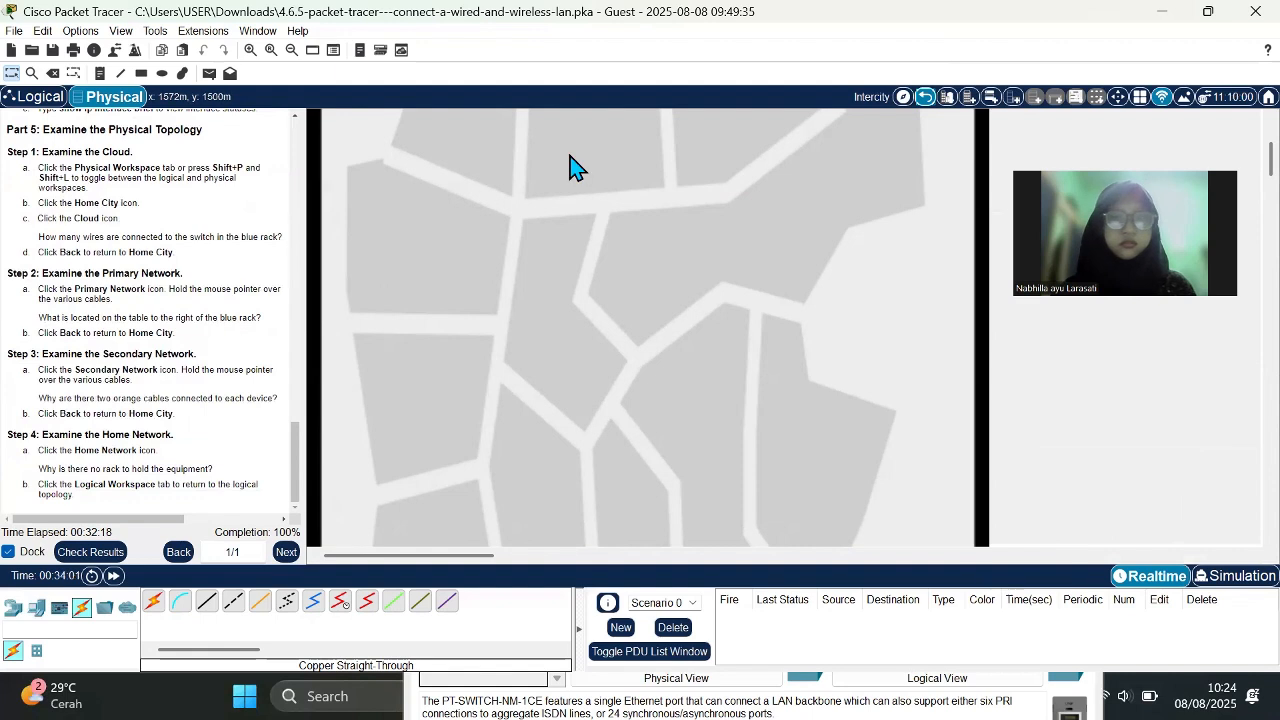
{"action": "scroll", "coordinate": [569, 156], "scroll_direction": "up", "scroll_amount": 2}
{"action": "scroll", "coordinate": [528, 248], "scroll_direction": "up", "scroll_amount": 3}
{"action": "scroll", "coordinate": [528, 248], "scroll_direction": "down", "scroll_amount": 4}
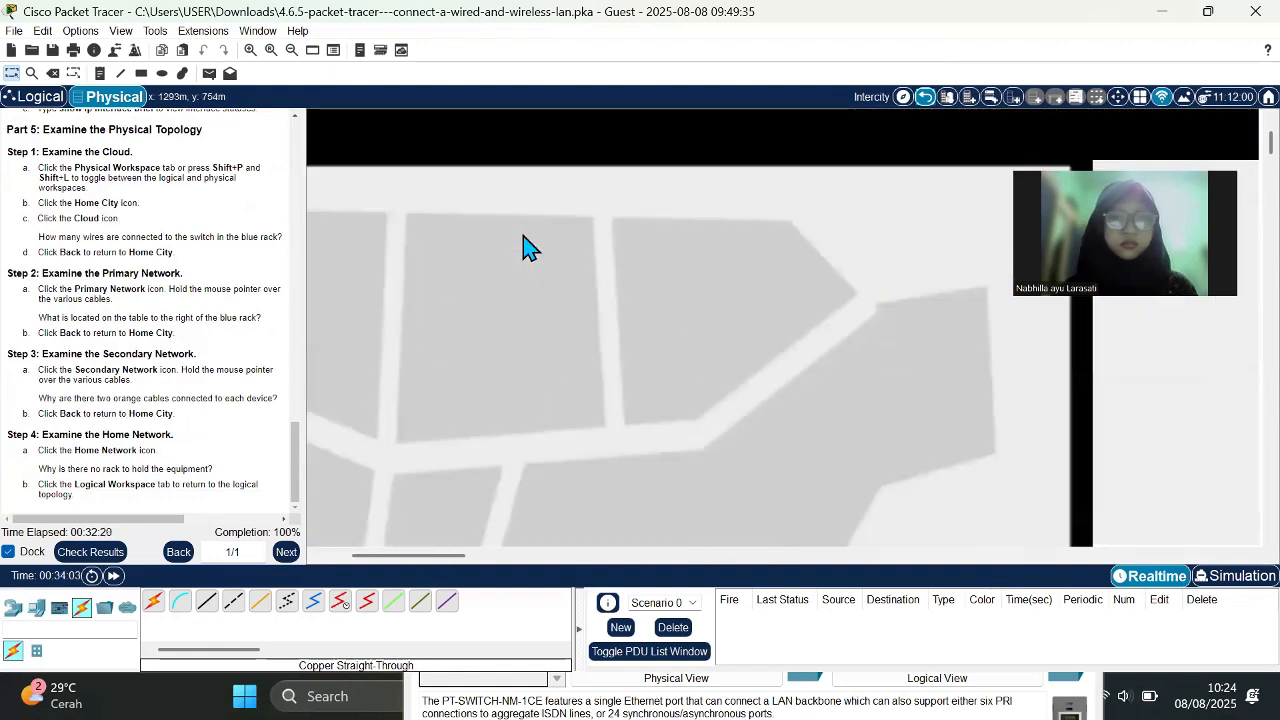
{"action": "left_click", "coordinate": [524, 237]}
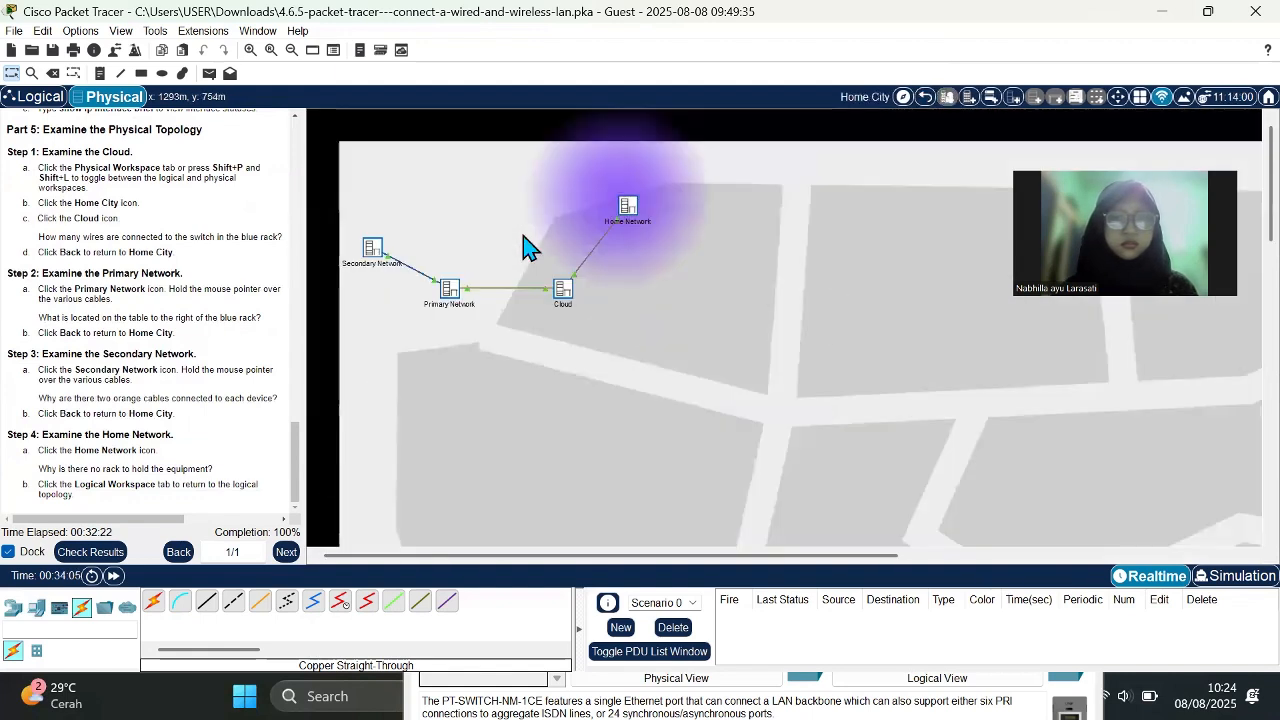
- Reopen the Cloud location, inspect the connection details of its cables, and return to Home City
{"action": "scroll", "coordinate": [524, 237], "scroll_direction": "up", "scroll_amount": 2}
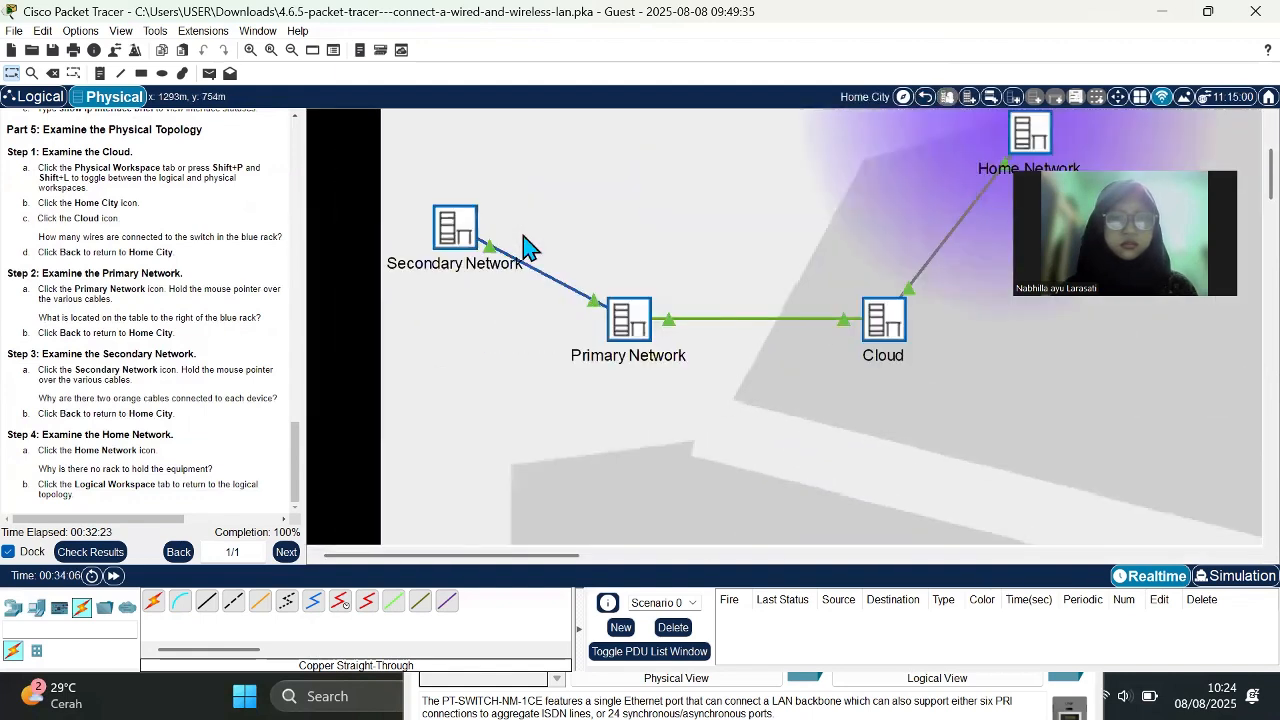
{"action": "left_click", "coordinate": [881, 330]}
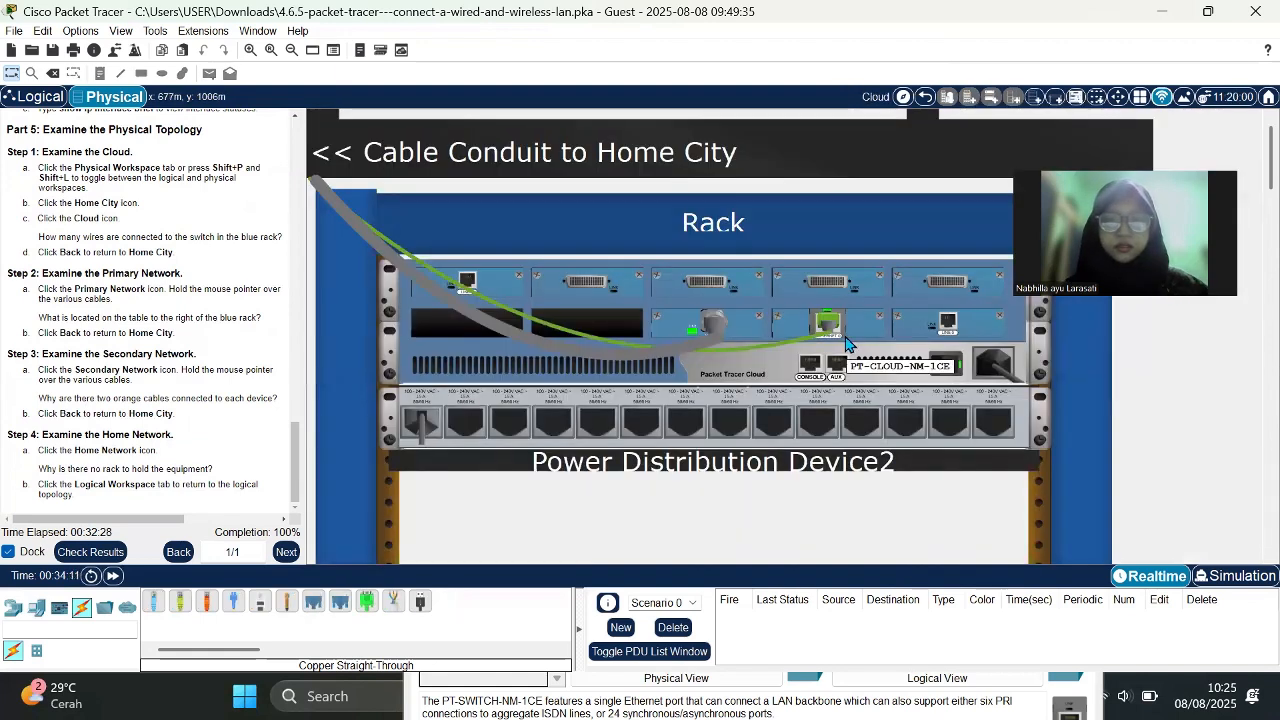
{"action": "mouse_move", "coordinate": [706, 350]}
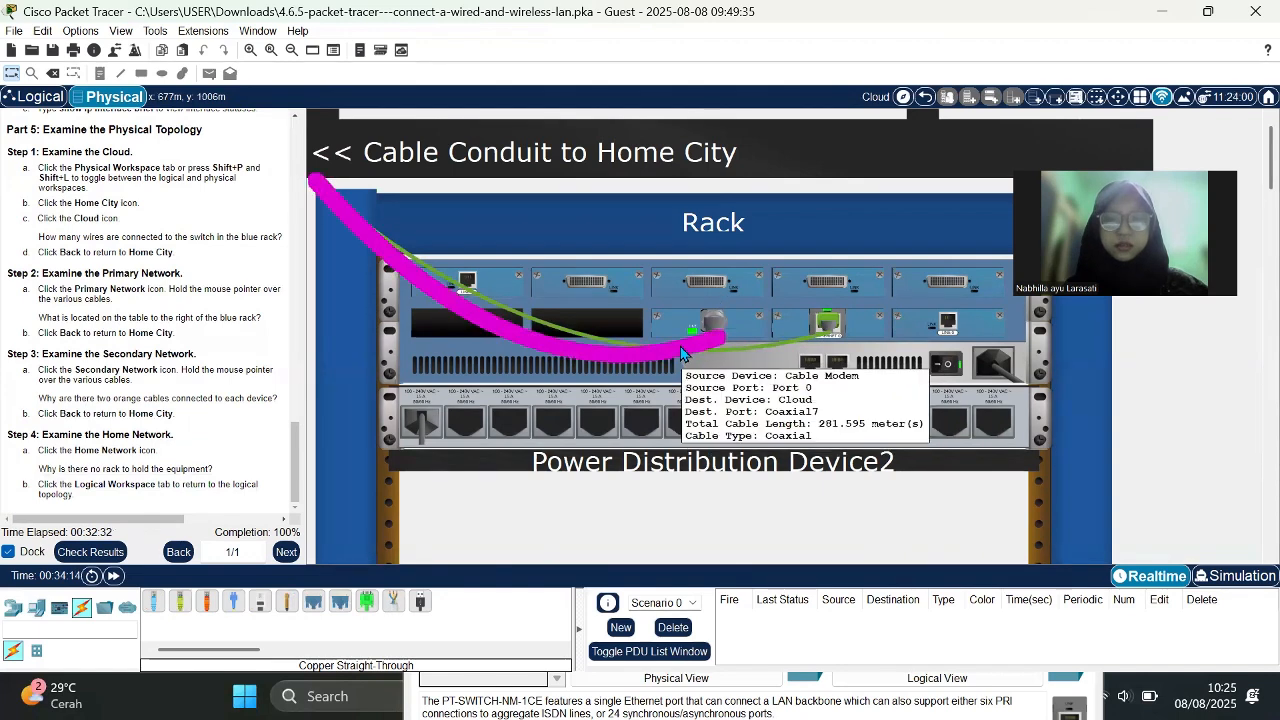
{"action": "mouse_move", "coordinate": [777, 346]}
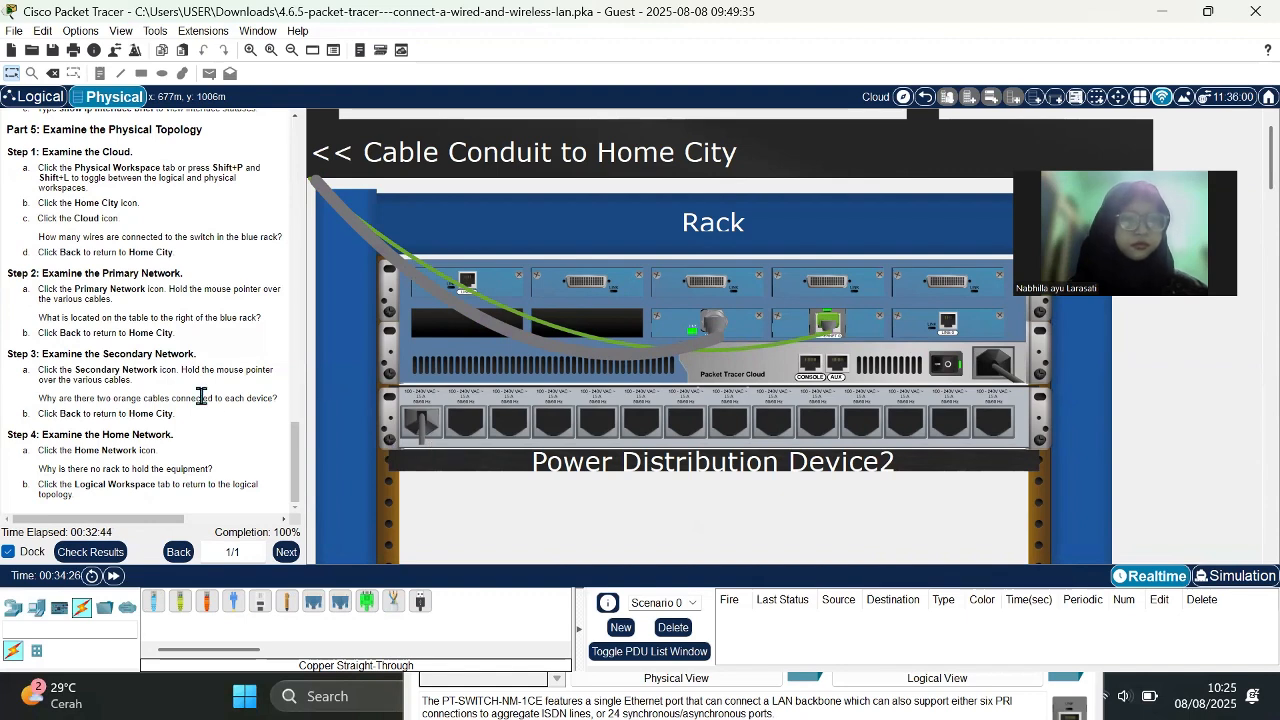
{"action": "left_click", "coordinate": [358, 152]}
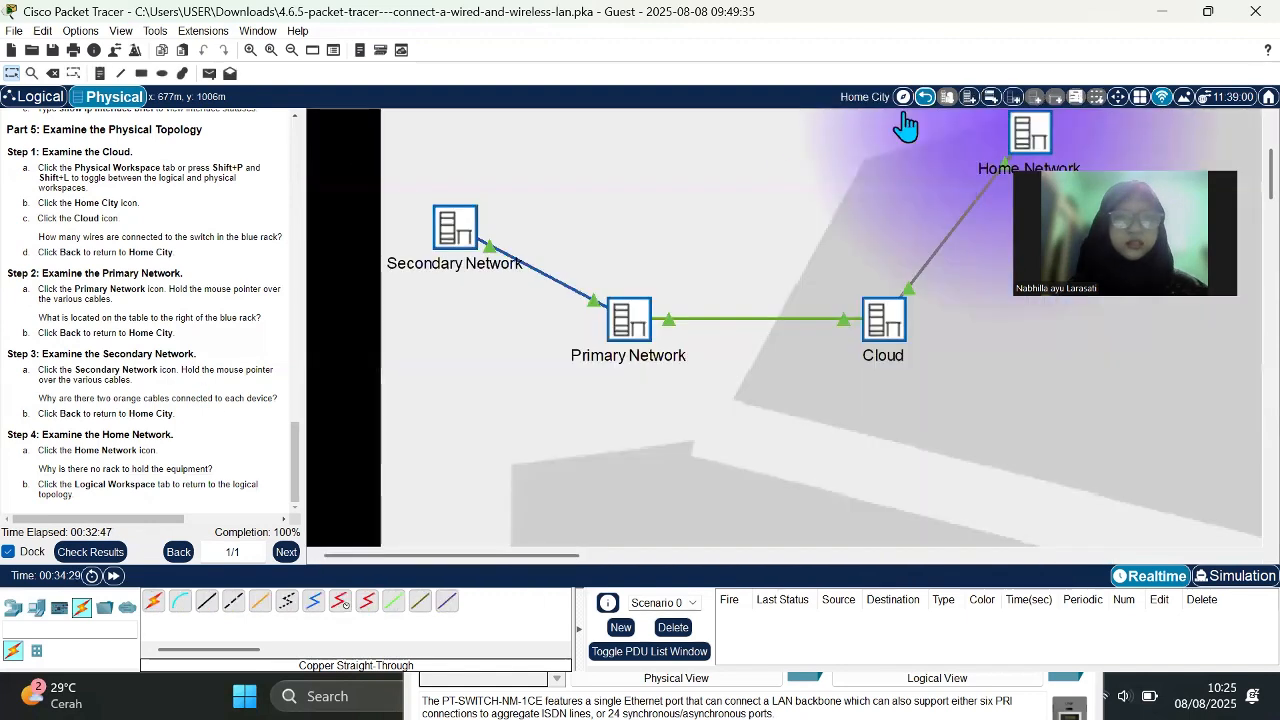
- Open the Secondary Network, examine the orange cable on its rack devices, and return to Home City
{"action": "left_click", "coordinate": [452, 228]}
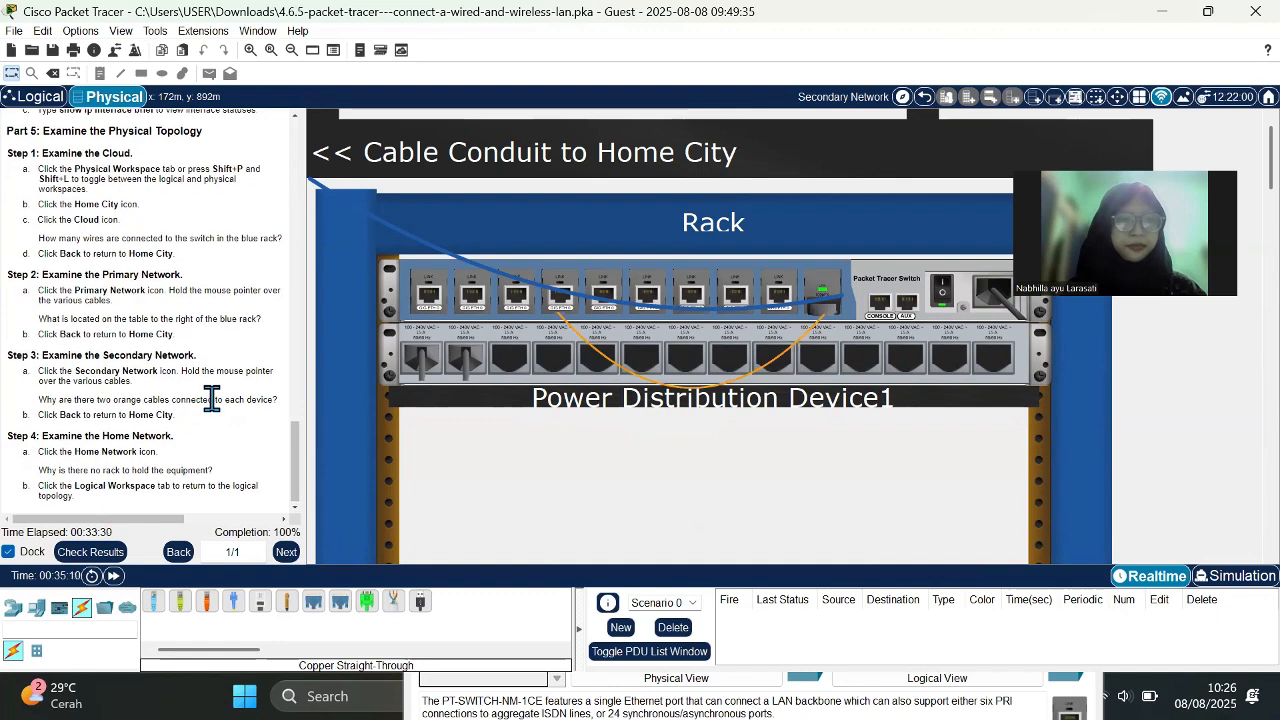
{"action": "left_click", "coordinate": [366, 160]}
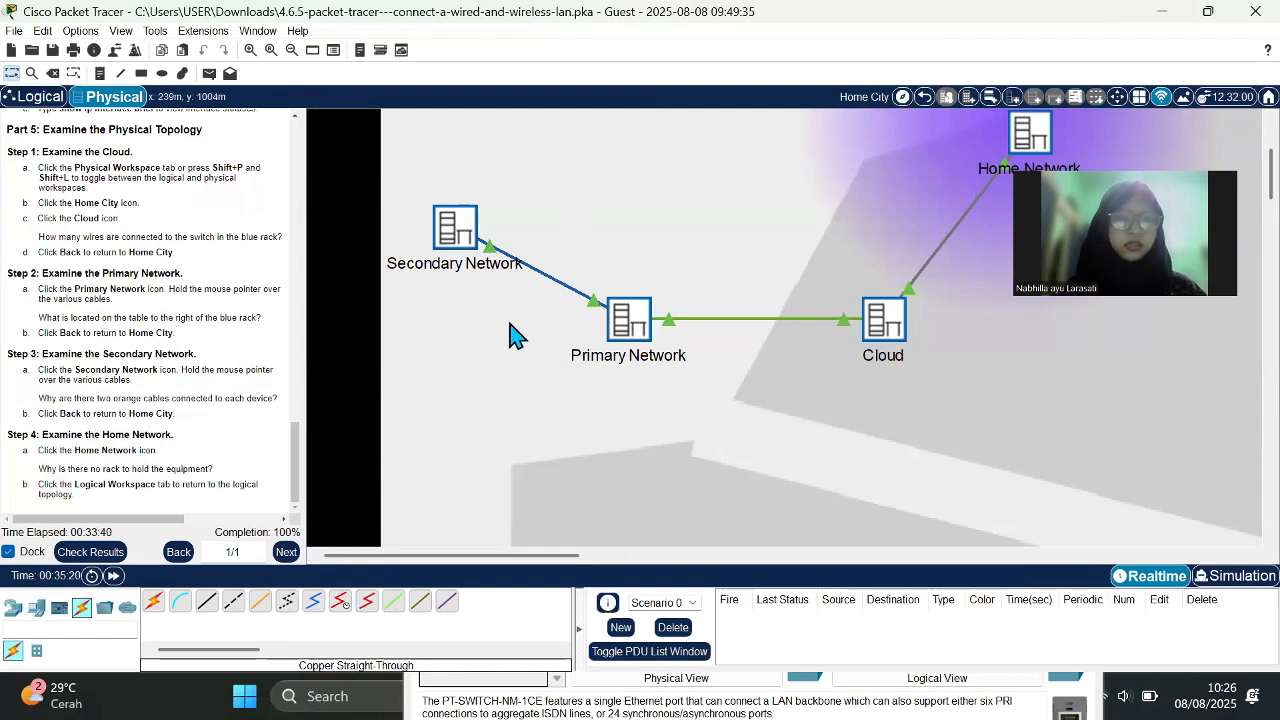
- Open the Home Network and examine how its PCs, printer and other equipment are placed on the tables
{"action": "left_click", "coordinate": [1030, 136]}
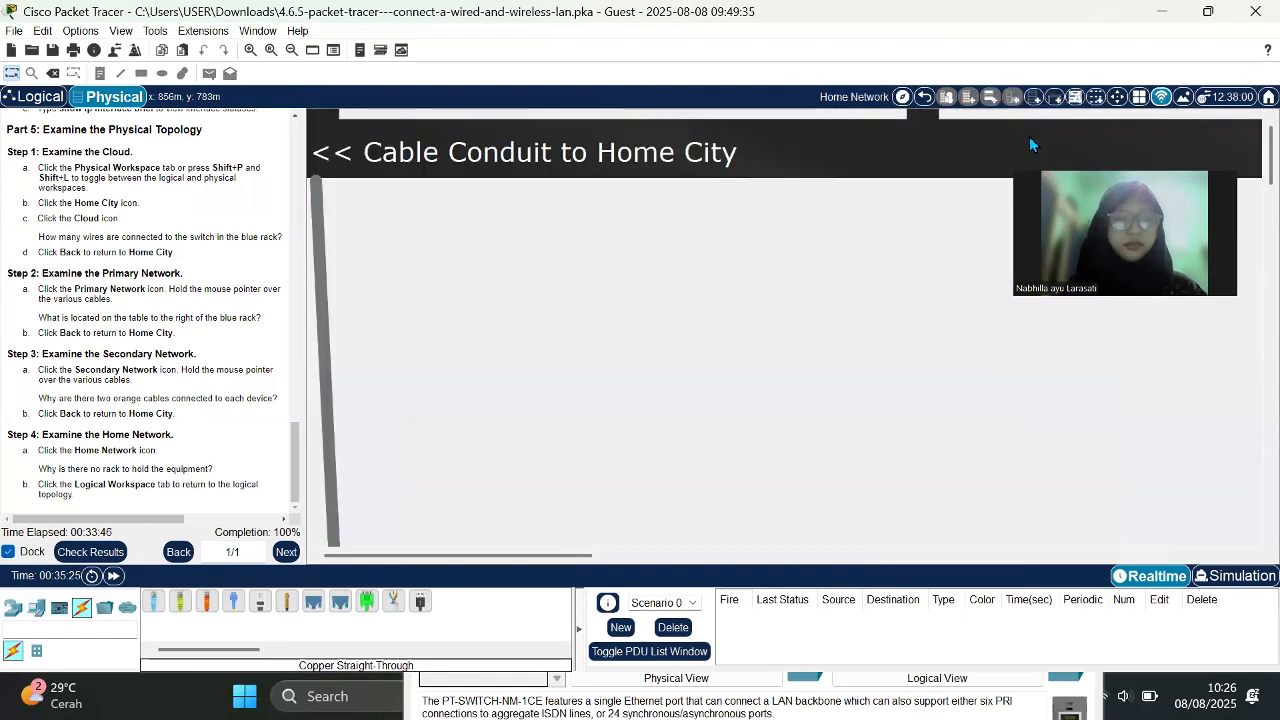
{"action": "scroll", "coordinate": [840, 250], "scroll_direction": "down", "scroll_amount": 3}
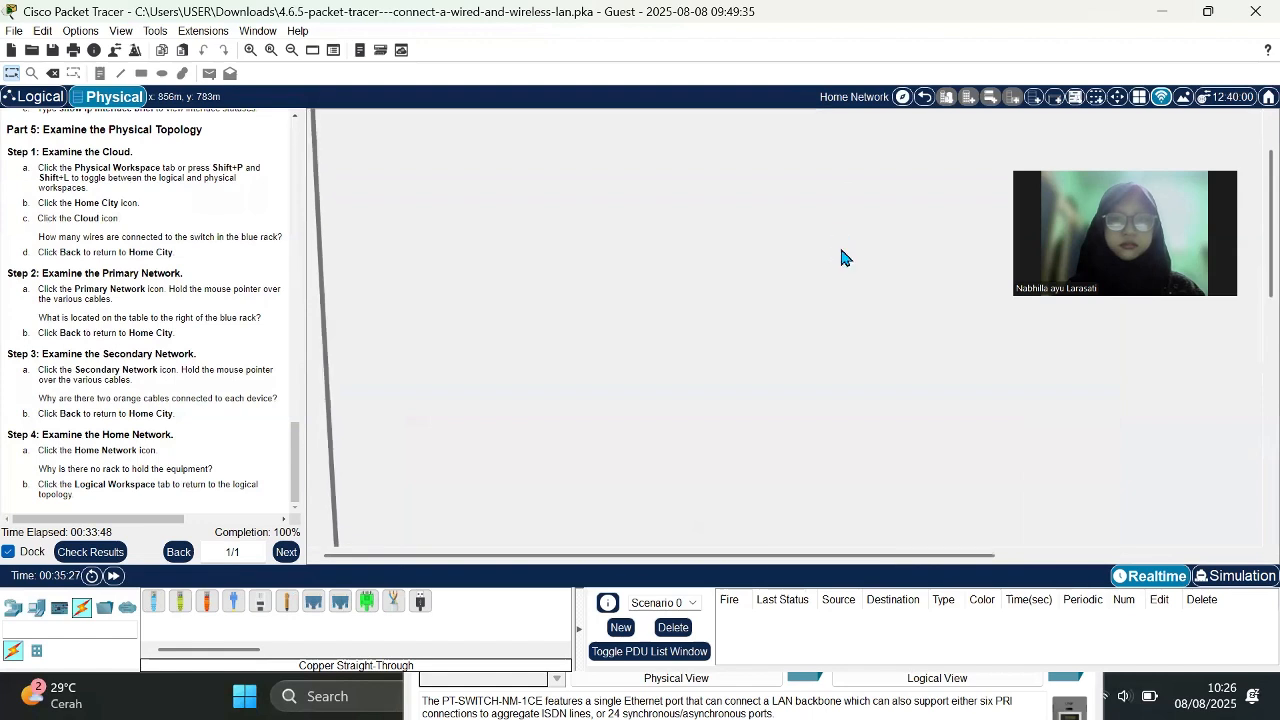
{"action": "scroll", "coordinate": [840, 250], "scroll_direction": "down", "scroll_amount": 2}
{"action": "scroll", "coordinate": [840, 250], "scroll_direction": "up", "scroll_amount": 2}
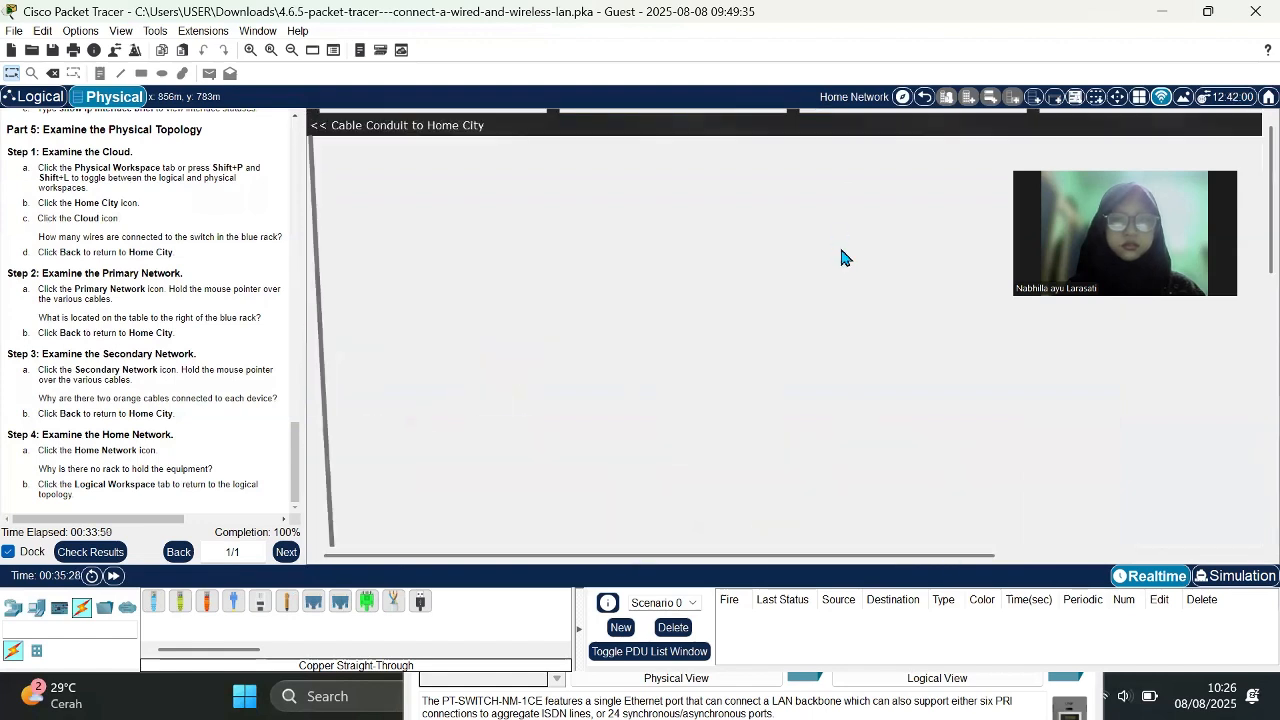
{"action": "scroll", "coordinate": [841, 251], "scroll_direction": "down", "scroll_amount": 4}
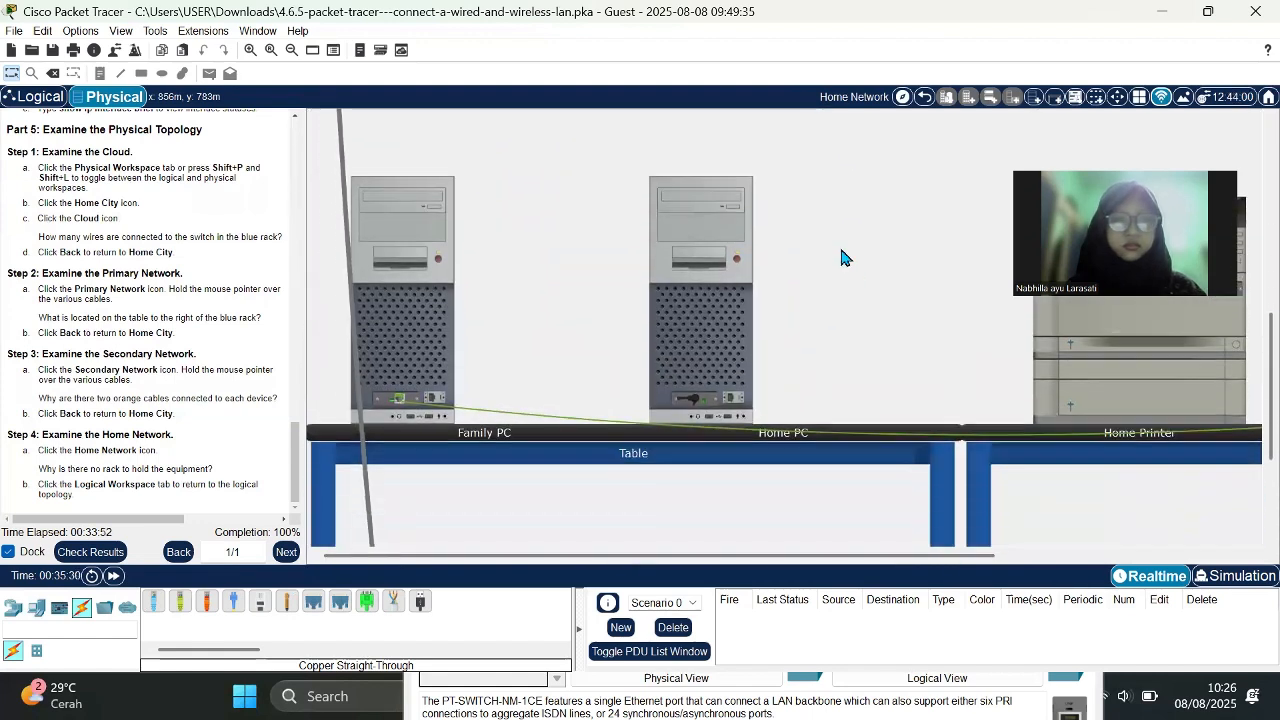
{"action": "scroll", "coordinate": [841, 250], "scroll_direction": "down", "scroll_amount": 1}
{"action": "scroll", "coordinate": [841, 250], "scroll_direction": "right", "scroll_amount": 2}
{"action": "scroll", "coordinate": [841, 250], "scroll_direction": "left", "scroll_amount": 1}
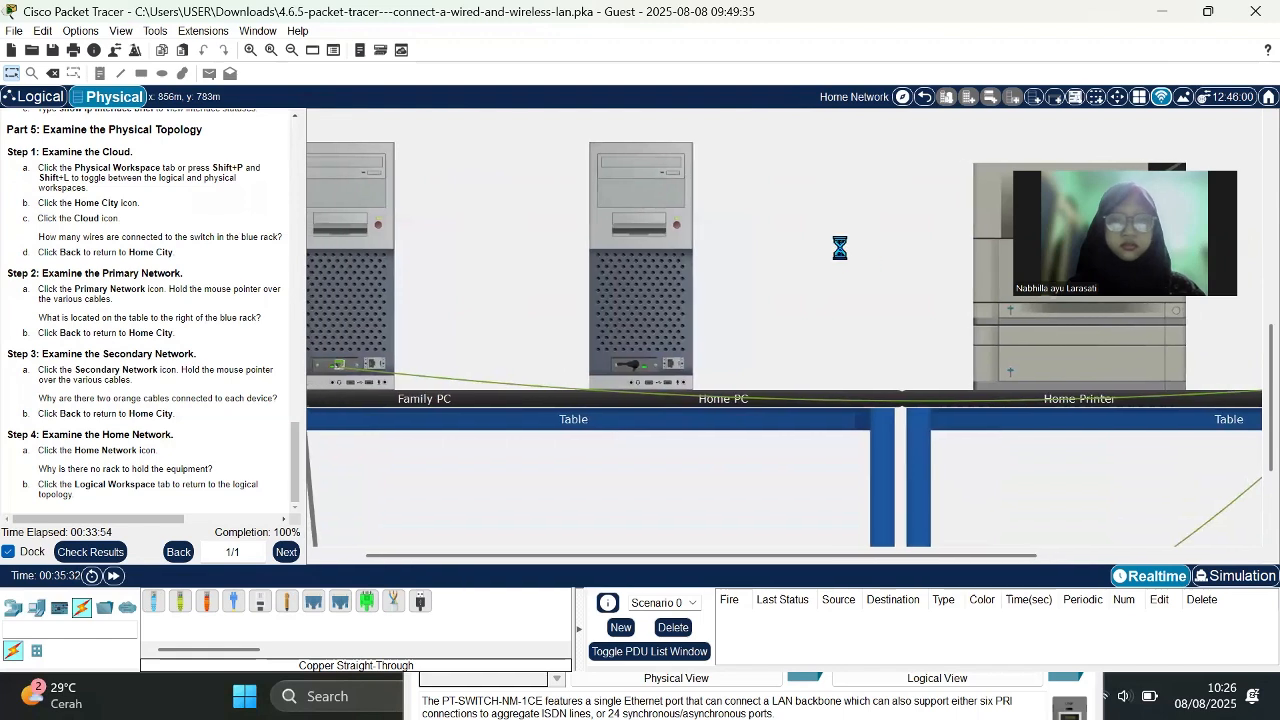
{"action": "scroll", "coordinate": [840, 249], "scroll_direction": "down", "scroll_amount": 3}
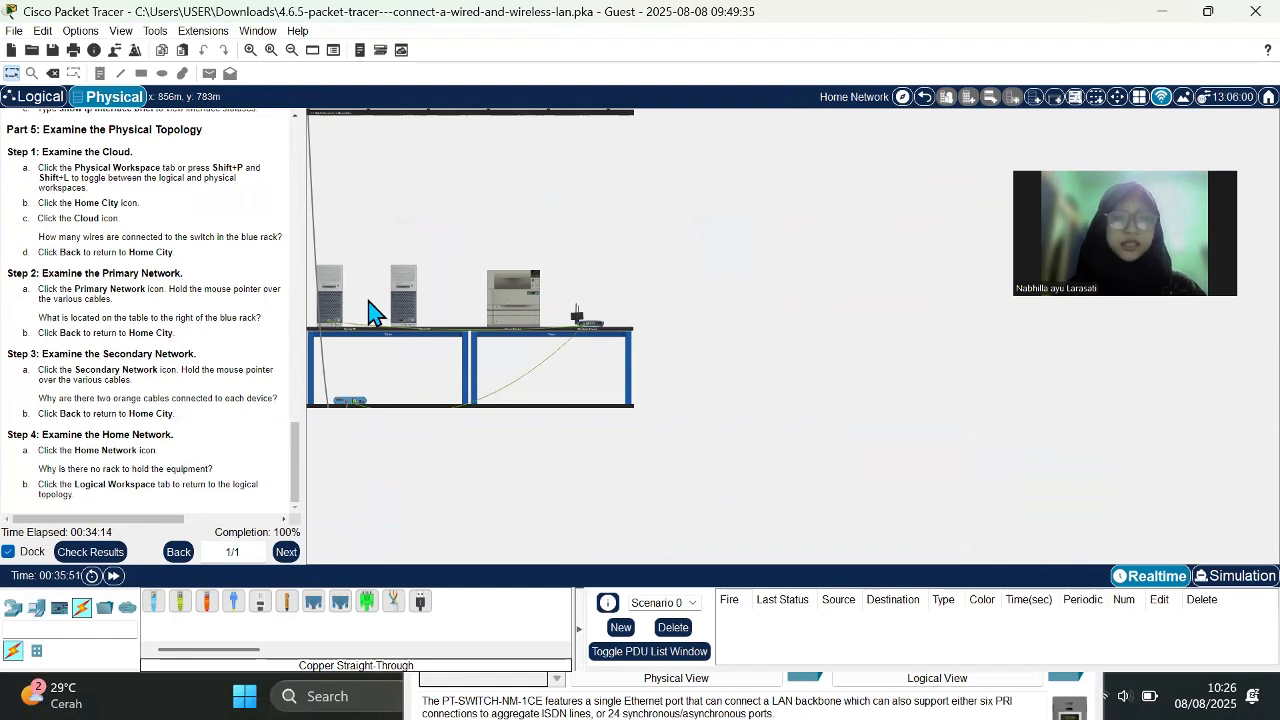
- Inspect the Family PC, Home PC, Home Printer and Wireless Router on the Home Network tables, including their cable connections, up close
{"action": "scroll", "coordinate": [468, 311], "scroll_direction": "up", "scroll_amount": 3}
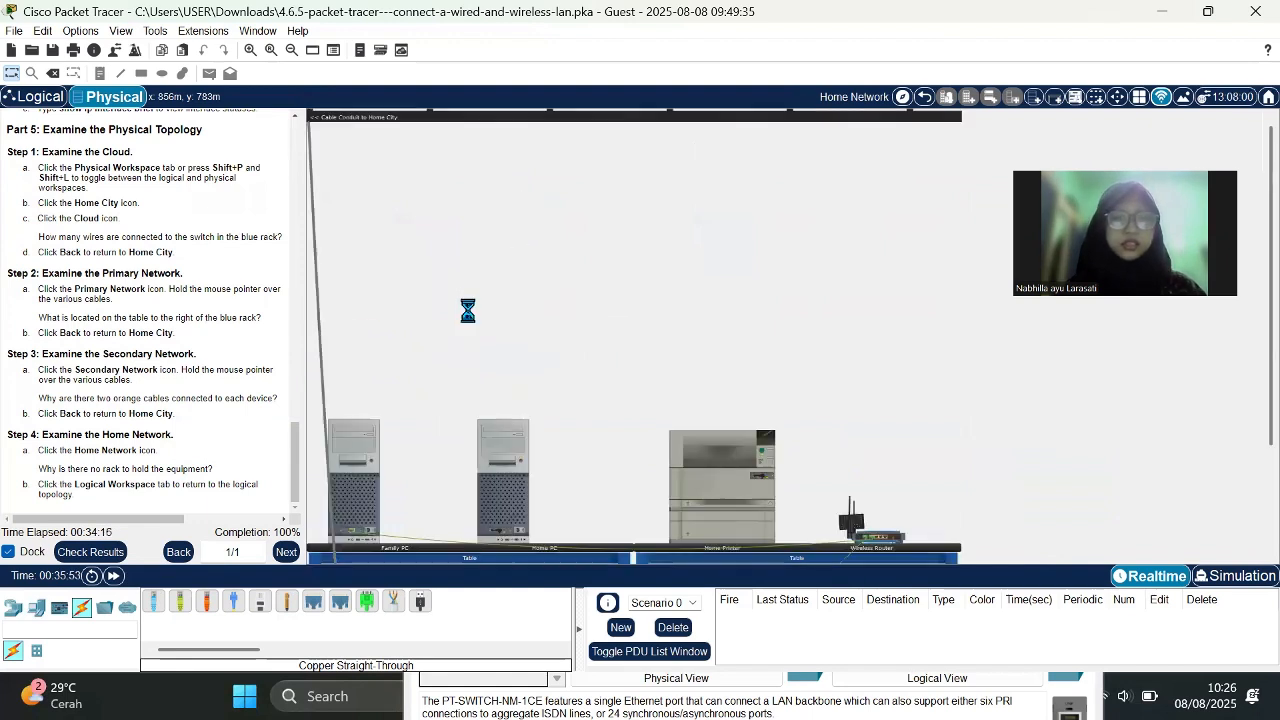
{"action": "scroll", "coordinate": [468, 311], "scroll_direction": "up", "scroll_amount": 3}
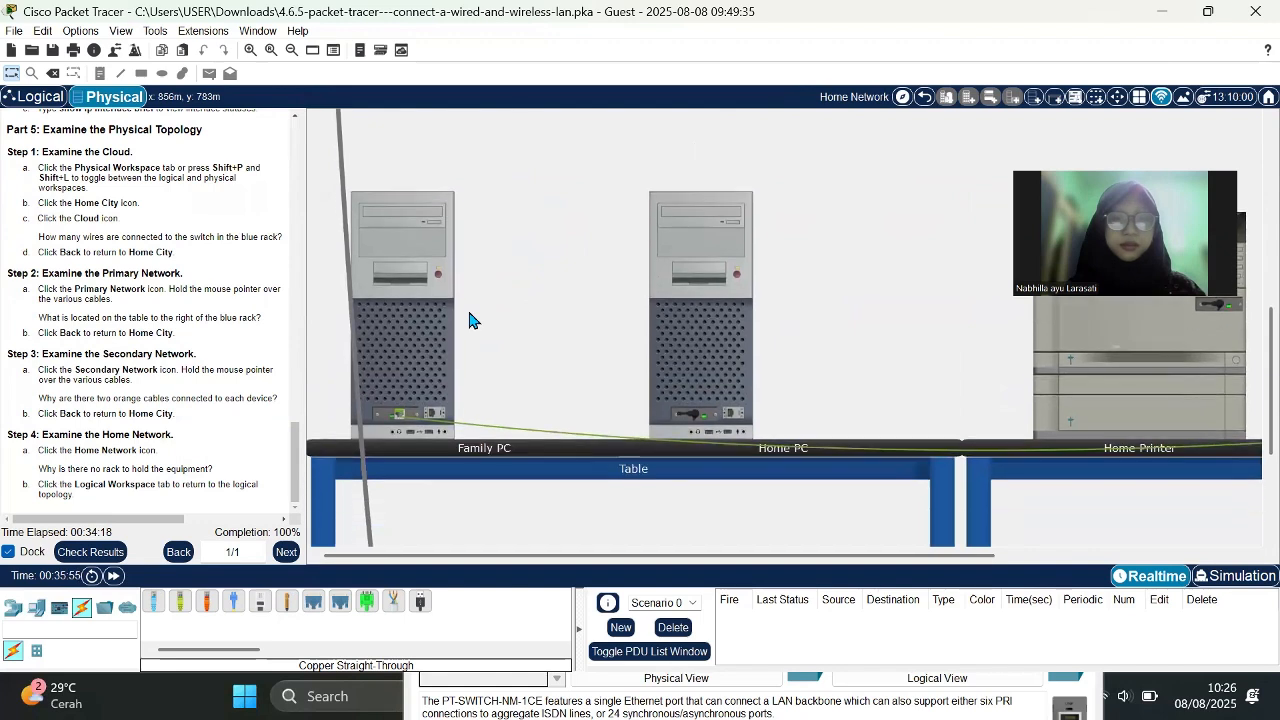
{"action": "scroll", "coordinate": [469, 320], "scroll_direction": "right", "scroll_amount": 5}
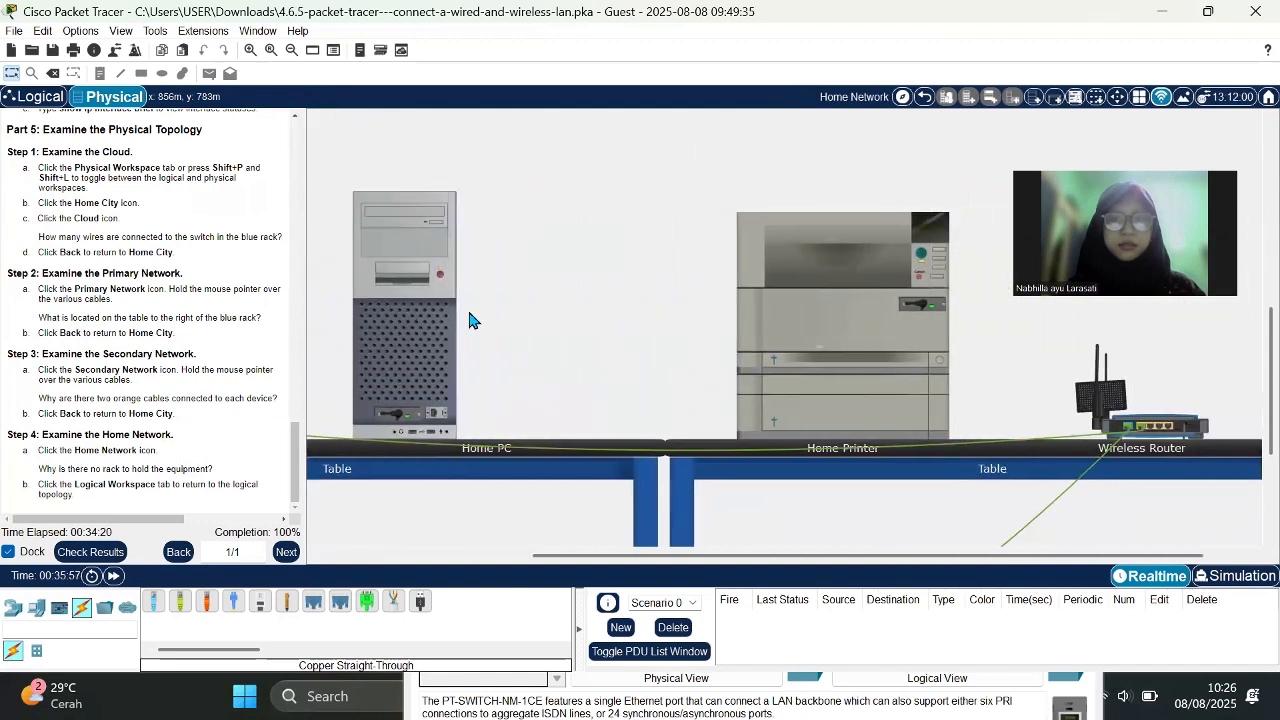
{"action": "scroll", "coordinate": [469, 320], "scroll_direction": "right", "scroll_amount": 2}
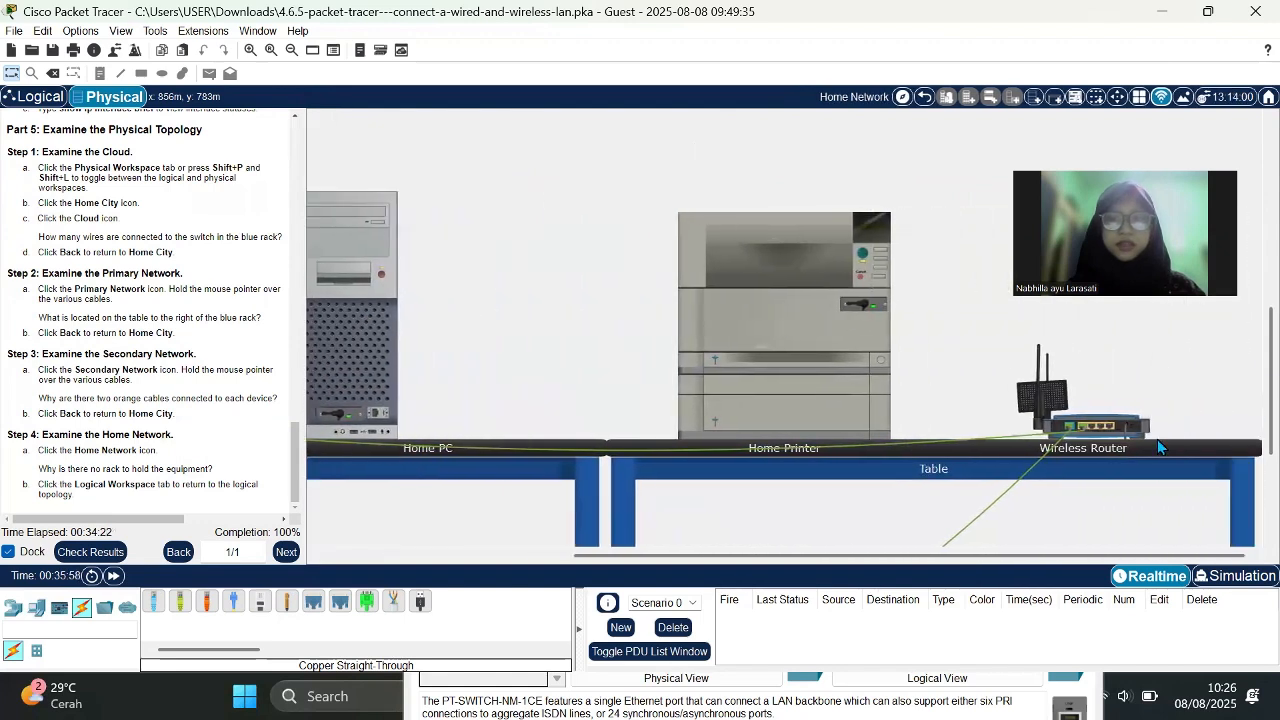
{"action": "scroll", "coordinate": [821, 448], "scroll_direction": "left", "scroll_amount": 6}
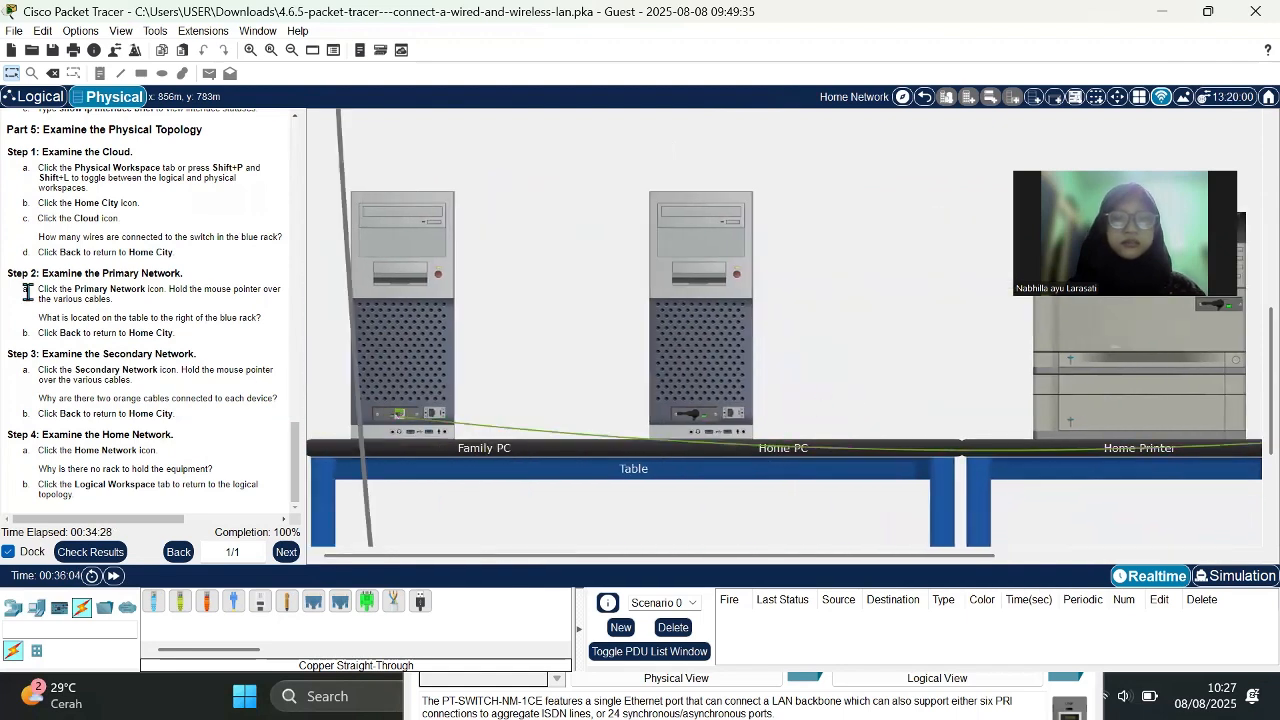
- Review the activity instructions from Part 5 back up to the Objectives and Background sections
{"action": "scroll", "coordinate": [158, 287], "scroll_direction": "up", "scroll_amount": 5}
{"action": "scroll", "coordinate": [158, 287], "scroll_direction": "up", "scroll_amount": 3}
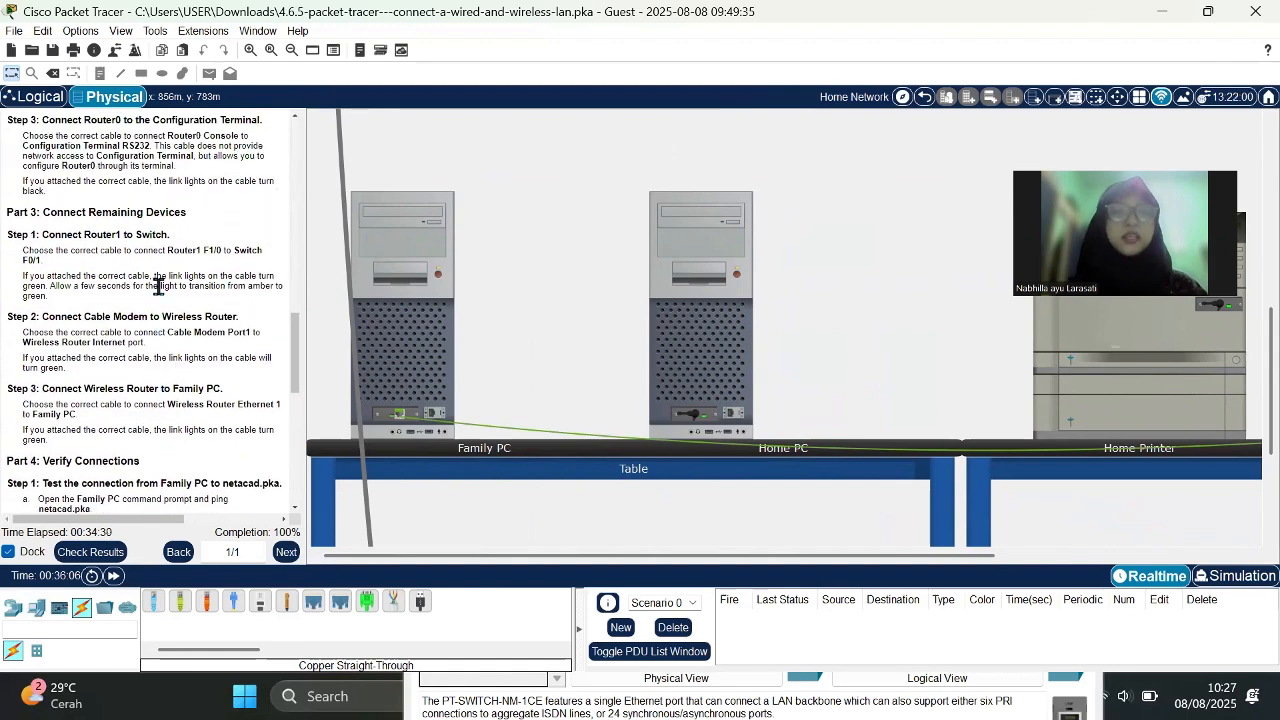
{"action": "scroll", "coordinate": [198, 243], "scroll_direction": "up", "scroll_amount": 5}
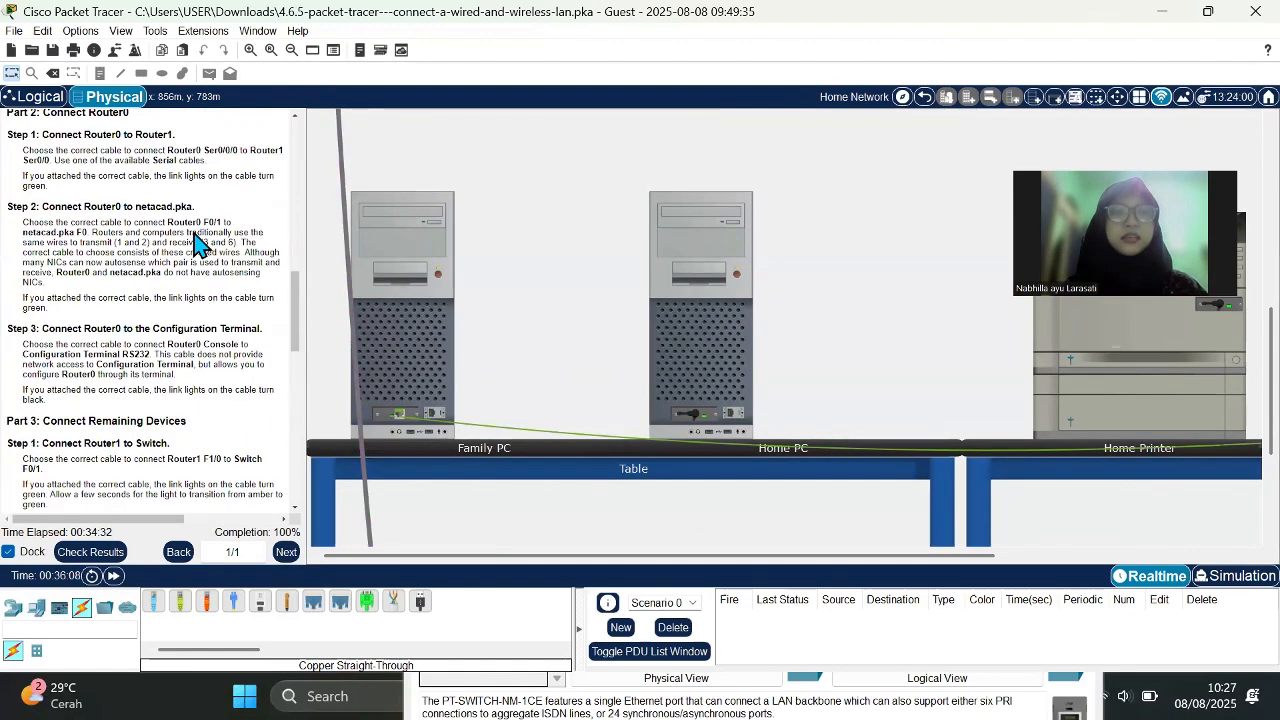
{"action": "scroll", "coordinate": [198, 243], "scroll_direction": "up", "scroll_amount": 5}
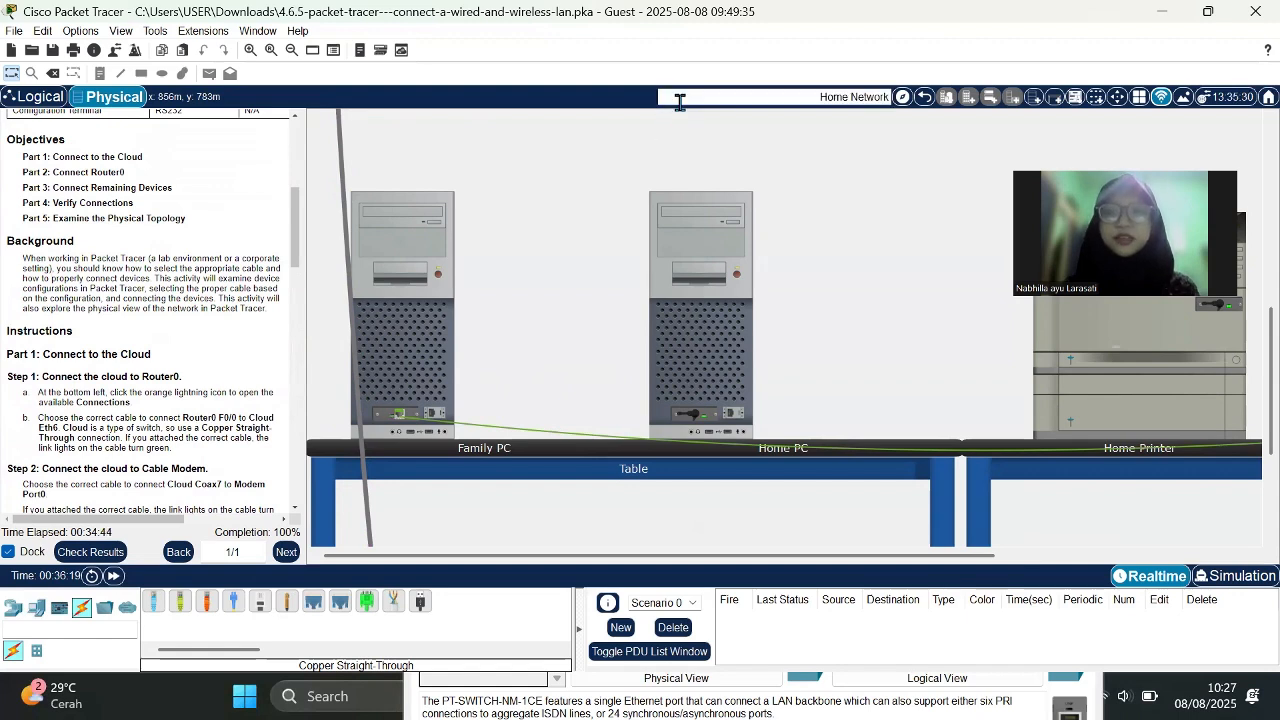
{"action": "left_click", "coordinate": [680, 102]}
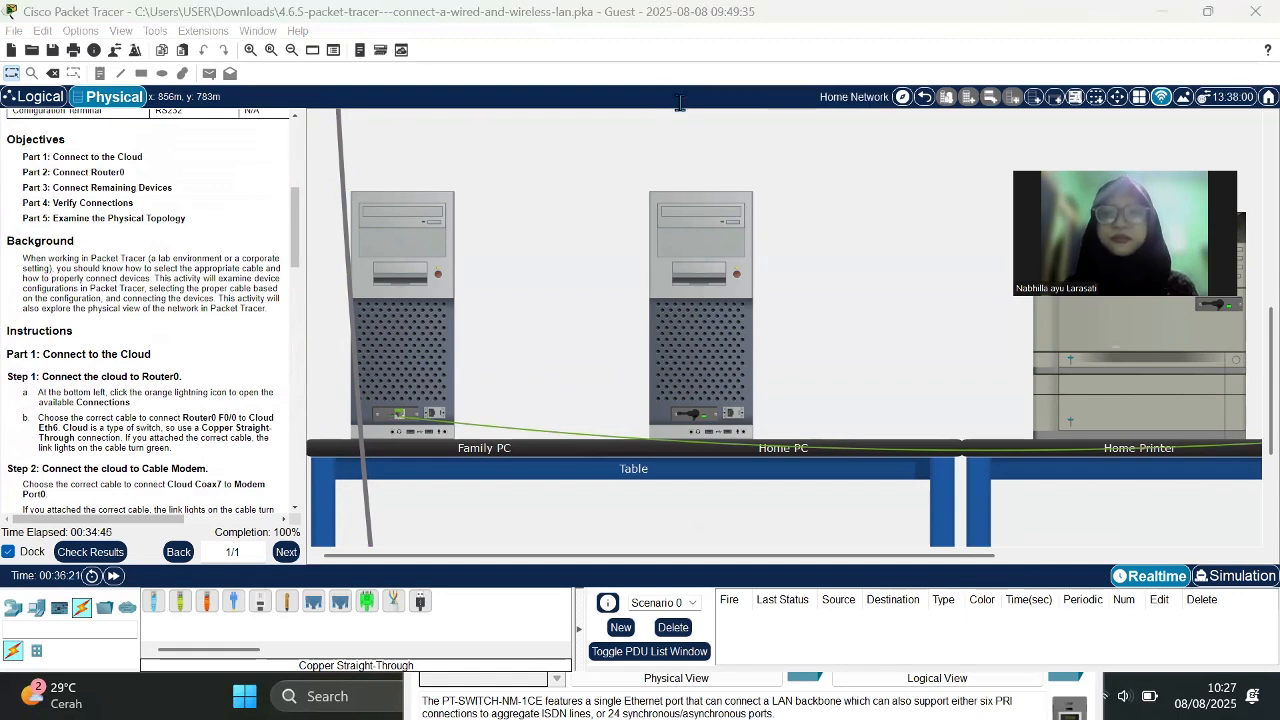